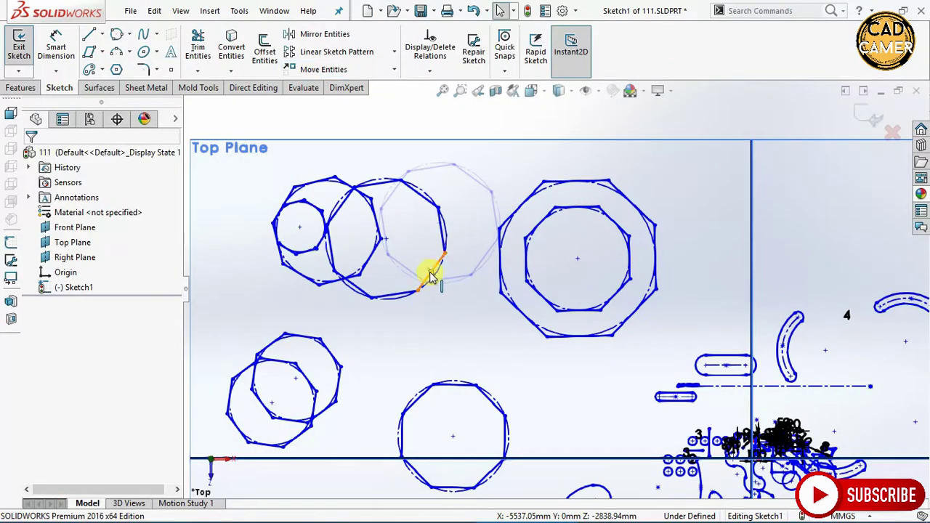
Step: List the sketch's relations and inspect which entities Horizontal4 and Horizontal7 control
left_click(444, 55)
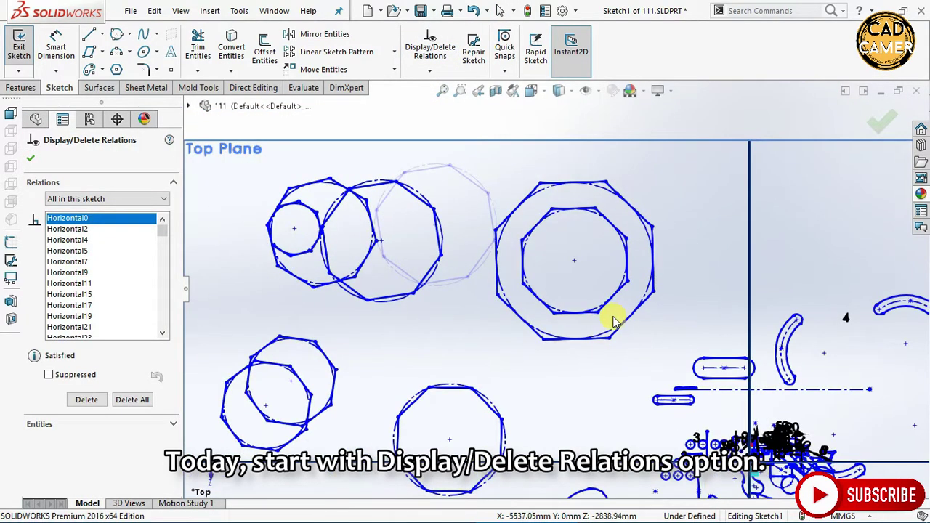
scroll(751, 408, "up", 2)
scroll(673, 387, "up", 1)
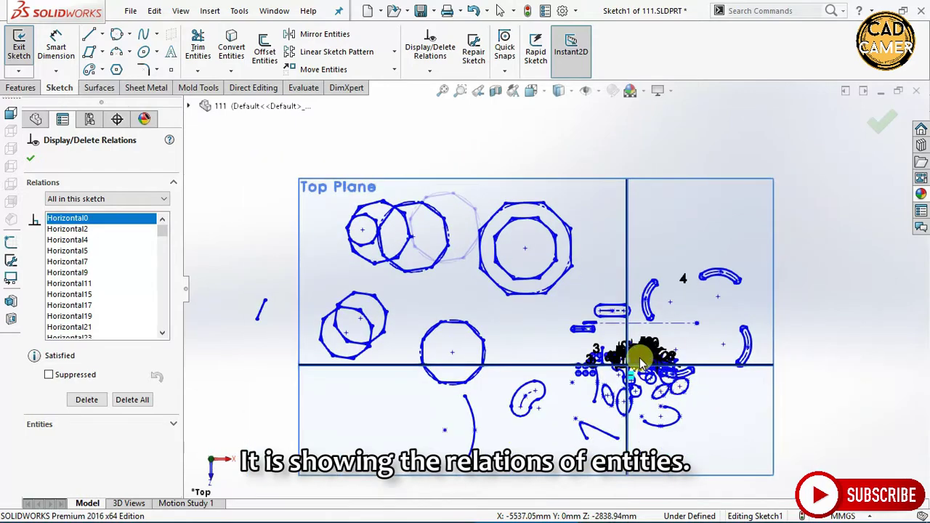
scroll(639, 358, "down", 2)
scroll(623, 349, "down", 1)
scroll(453, 233, "down", 1)
scroll(411, 235, "down", 1)
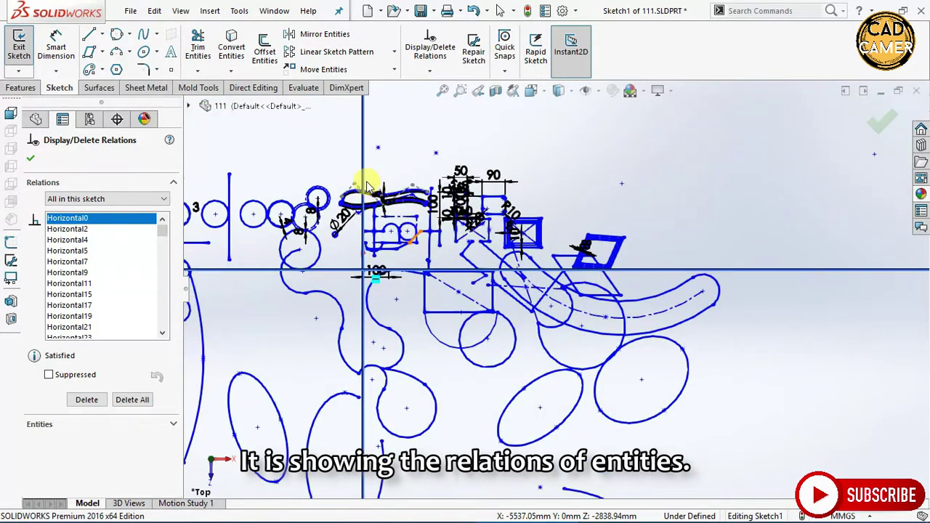
scroll(367, 186, "down", 2)
scroll(349, 175, "down", 2)
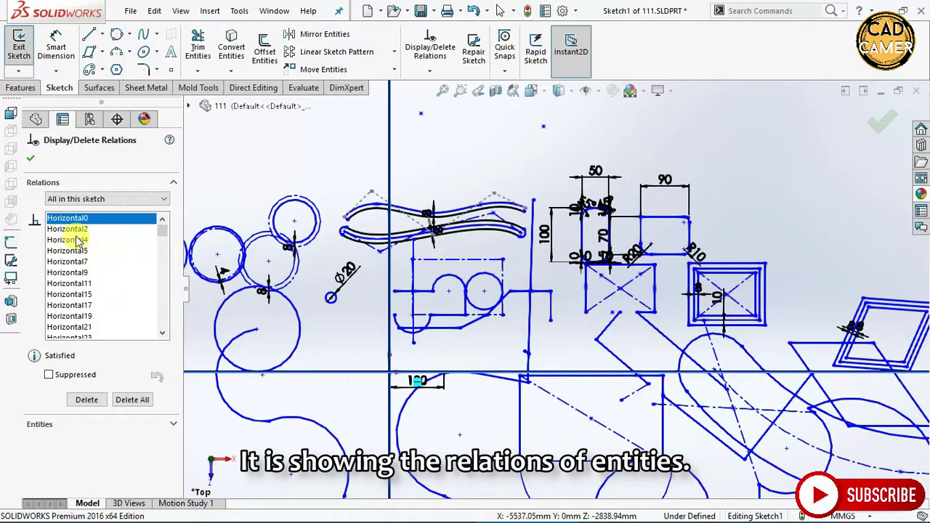
left_click(79, 240)
left_click(72, 261)
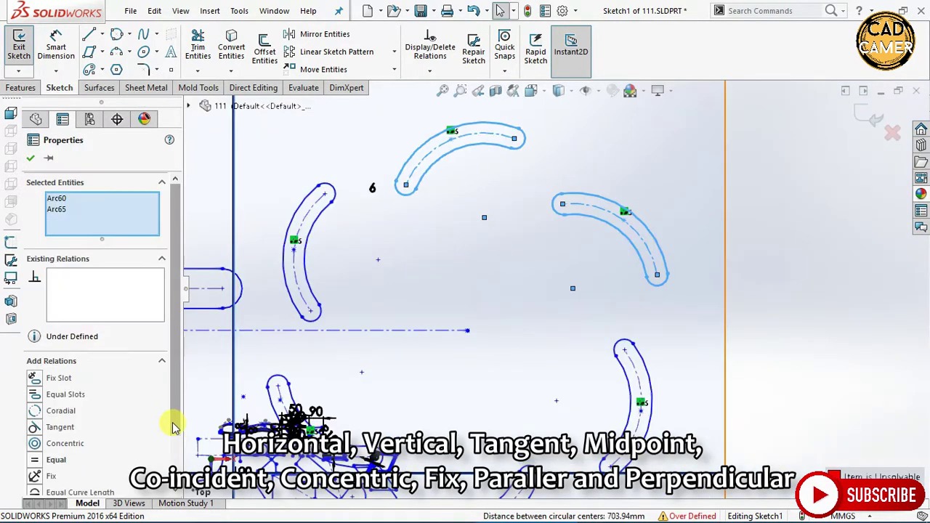
scroll(174, 444, "down", 2)
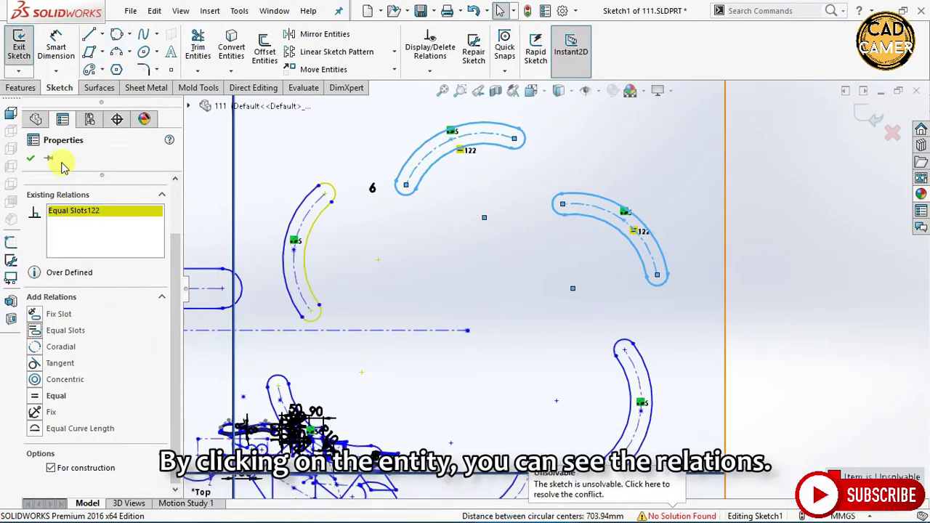
Step: Close the slot's properties and return to the feature tree
left_click(31, 160)
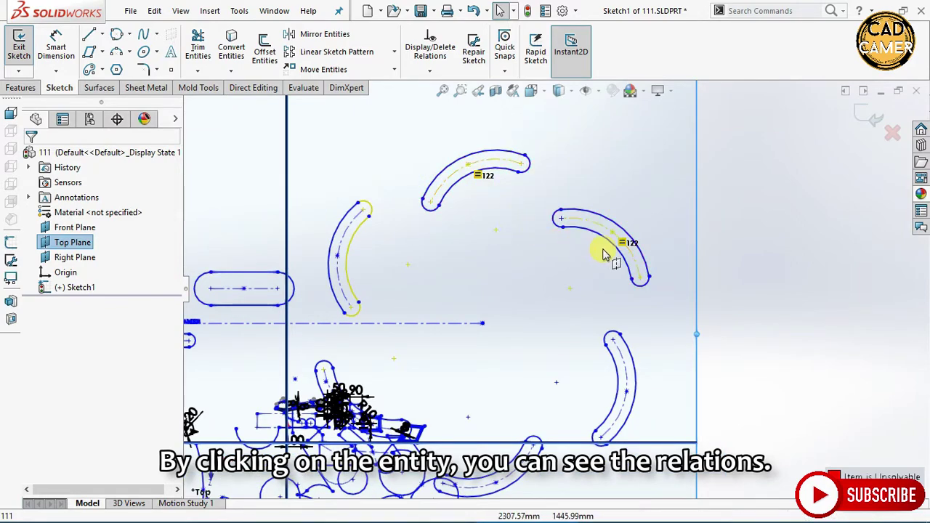
scroll(614, 338, "up", 1)
scroll(598, 380, "up", 2)
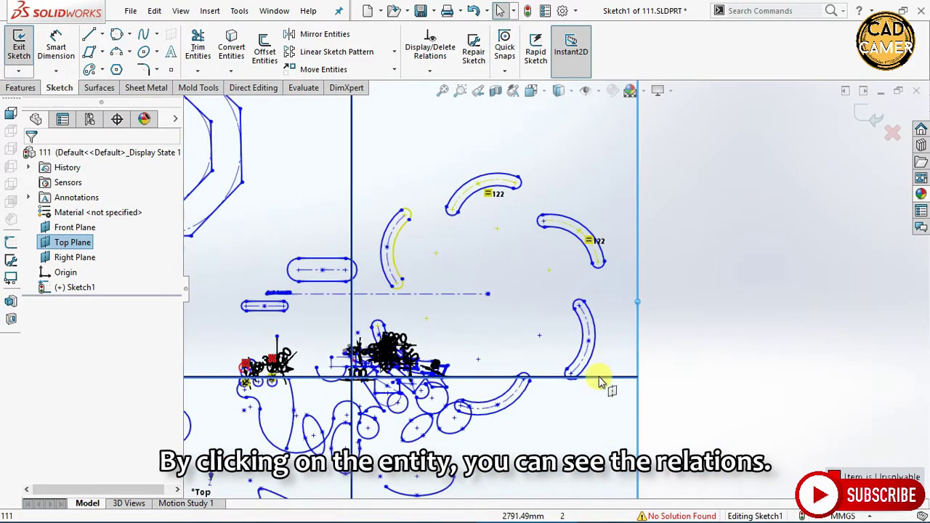
scroll(502, 407, "down", 1)
scroll(509, 263, "down", 1)
scroll(343, 191, "up", 1)
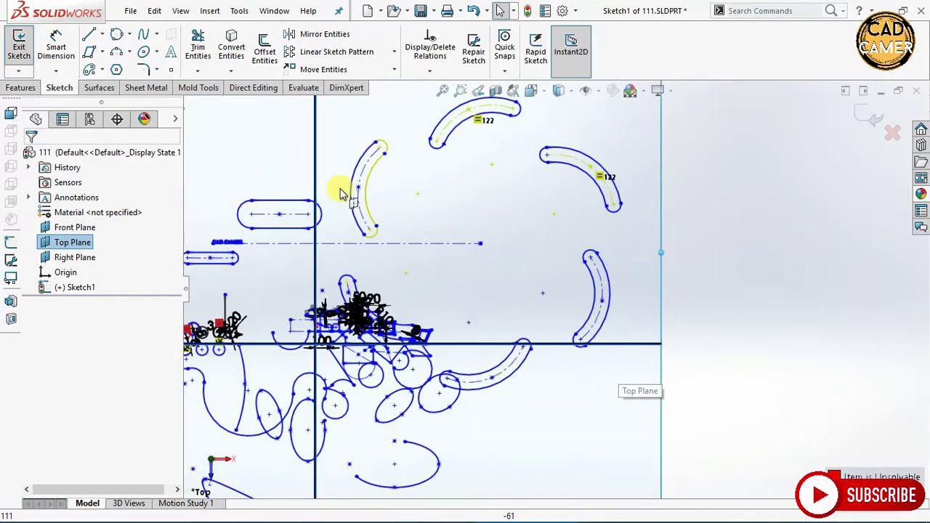
scroll(327, 183, "up", 1)
scroll(363, 138, "down", 1)
Step: Try relating the curved slot's endpoint to the straight slot's centre, dismiss the error, close the panel
left_click(429, 71)
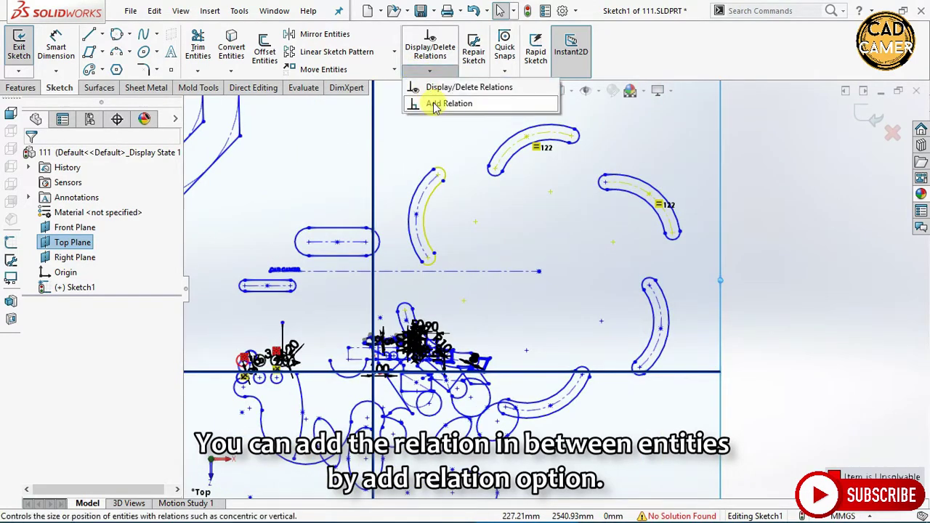
left_click(447, 102)
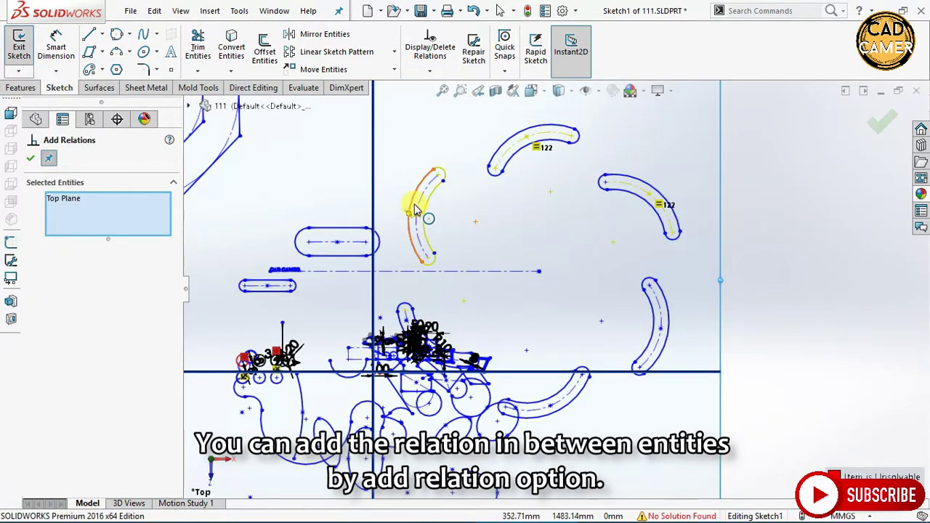
left_click(417, 216)
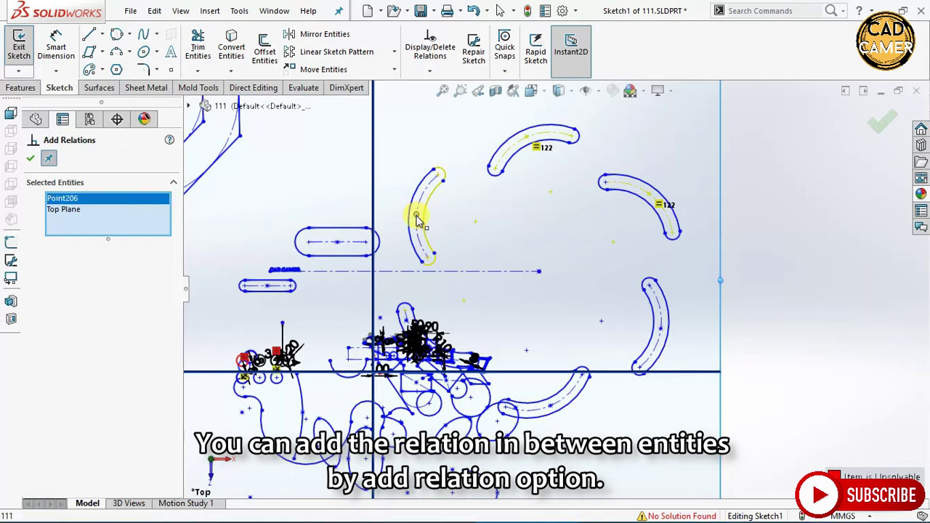
left_click(337, 242)
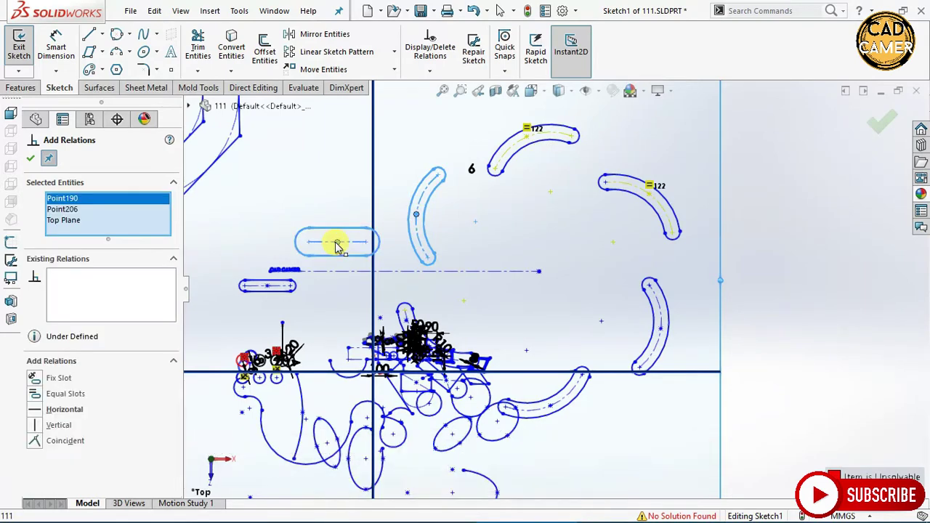
left_click(36, 398)
left_click(549, 270)
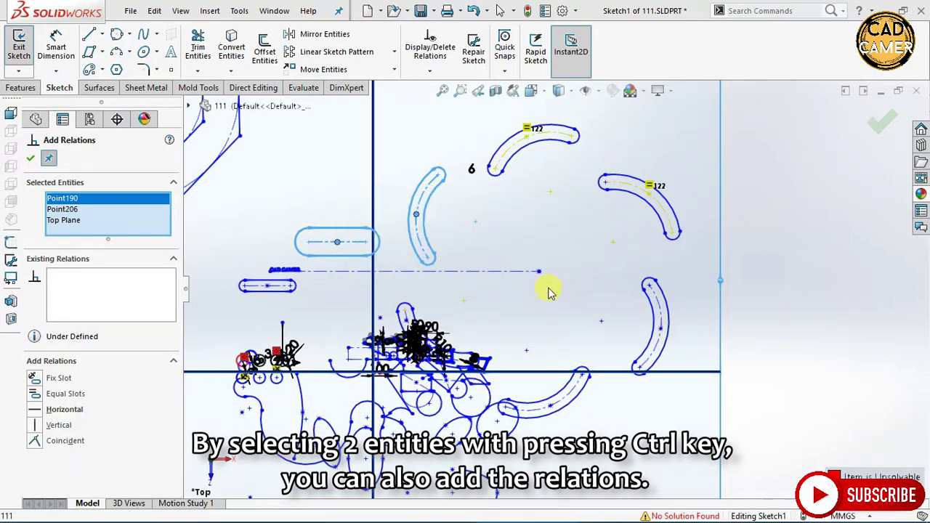
left_click(430, 72)
left_click(431, 72)
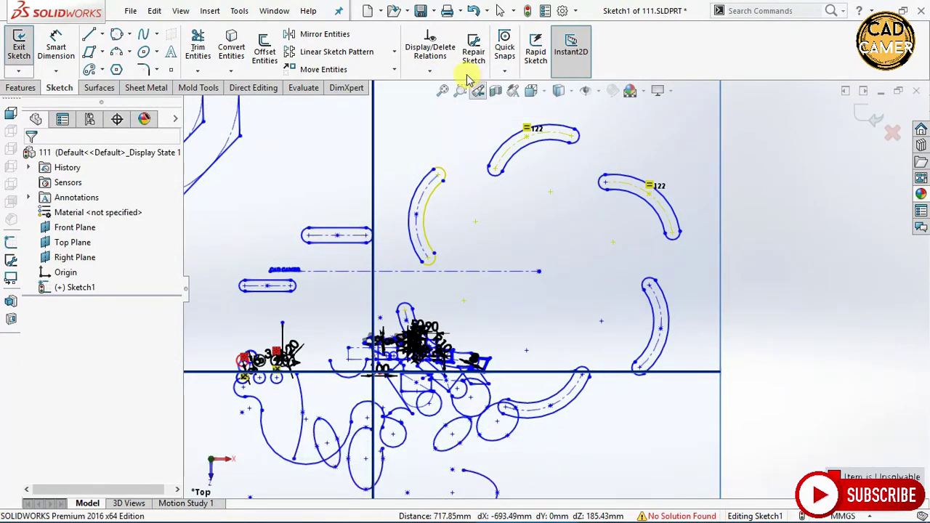
left_click(431, 72)
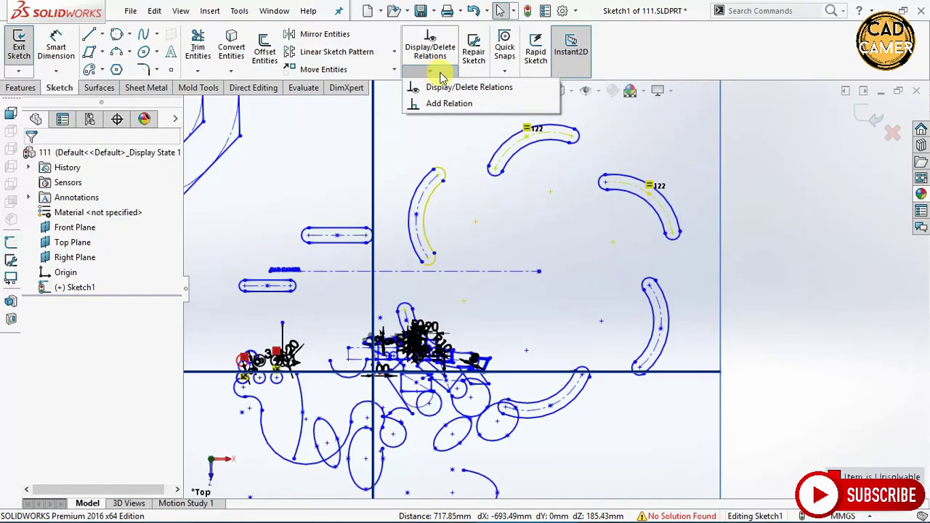
left_click(474, 58)
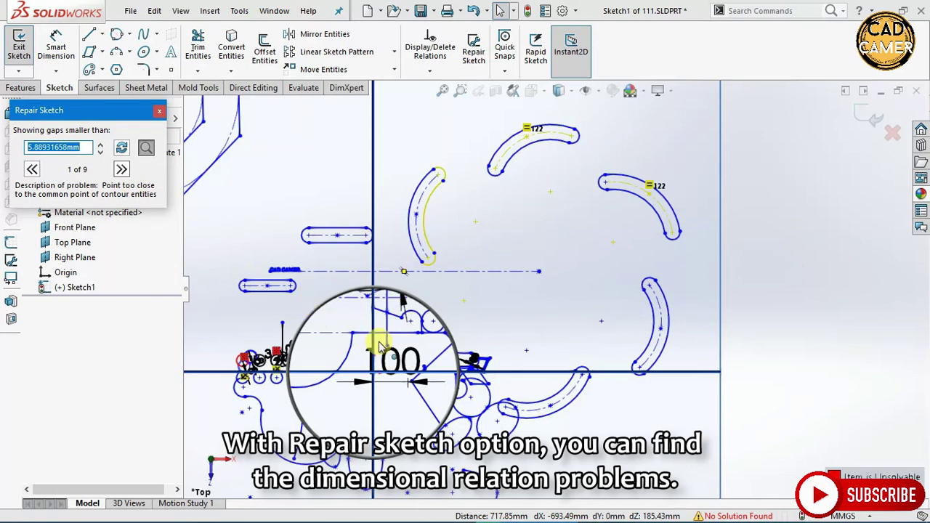
scroll(418, 367, "up", 1)
scroll(430, 382, "up", 2)
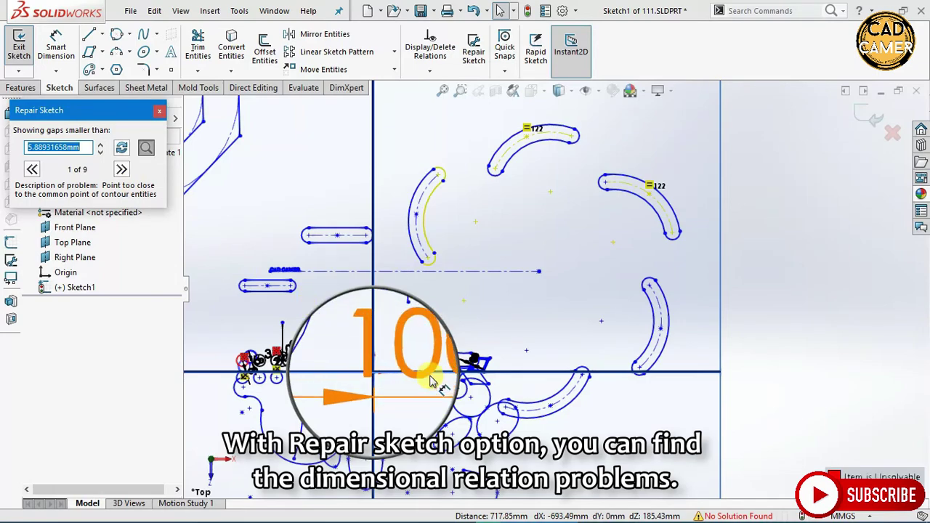
scroll(430, 381, "up", 1)
scroll(426, 380, "down", 1)
scroll(426, 380, "down", 2)
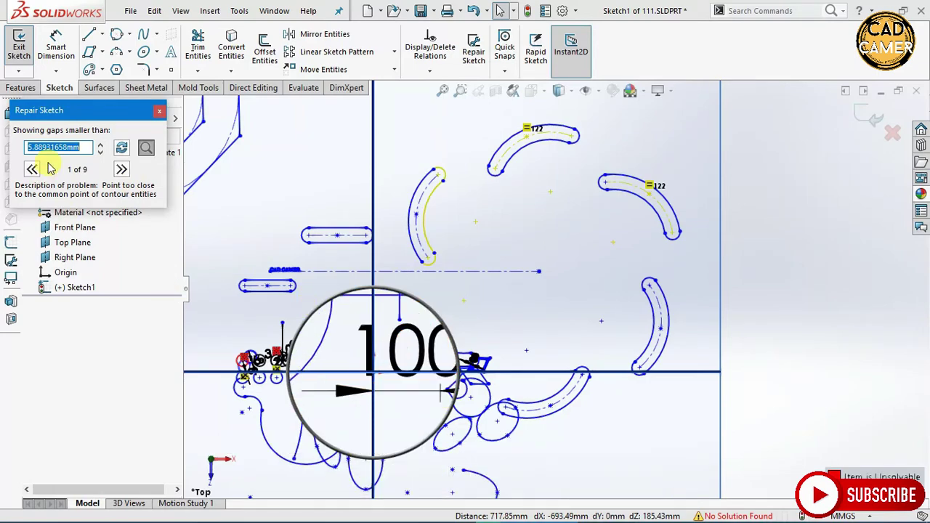
left_click(160, 112)
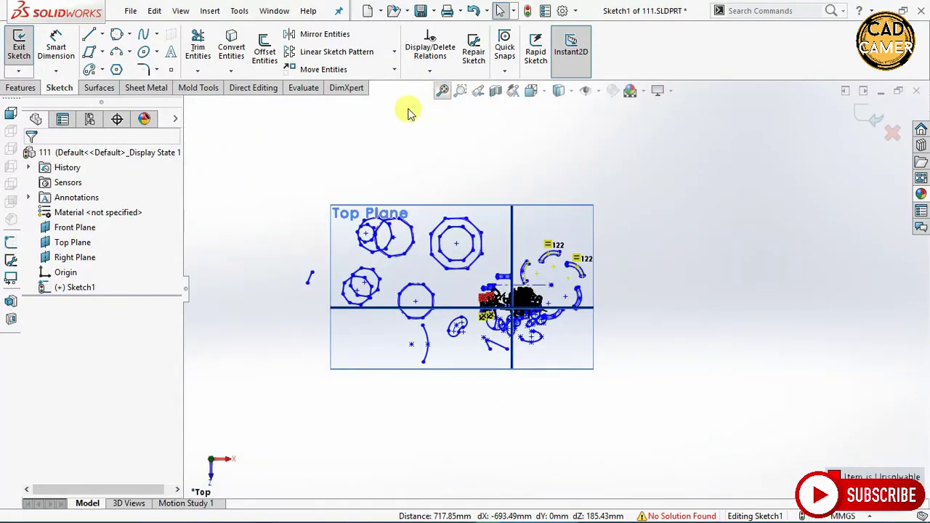
Step: Enable point snapping and inspect the octagon's top vertex and inner top edge relations
scroll(513, 231, "down", 2)
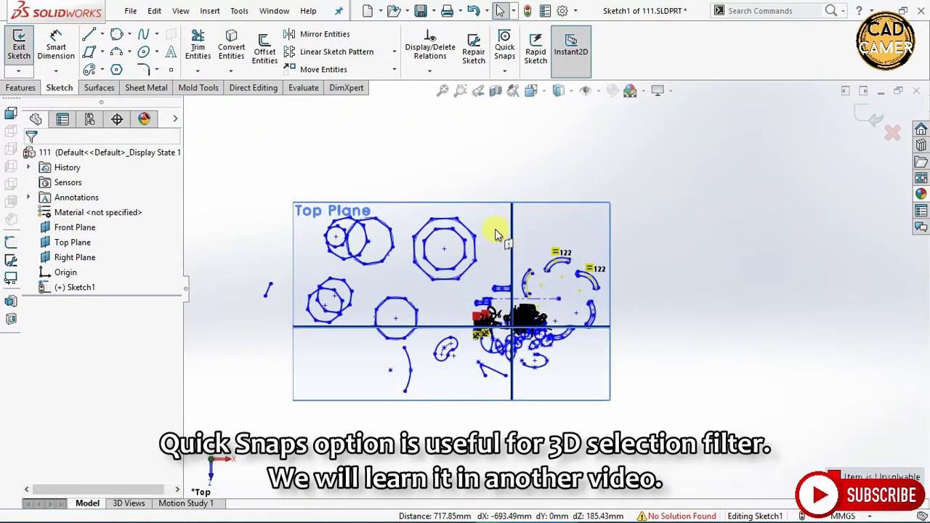
scroll(496, 227, "down", 2)
scroll(490, 142, "down", 2)
left_click(500, 72)
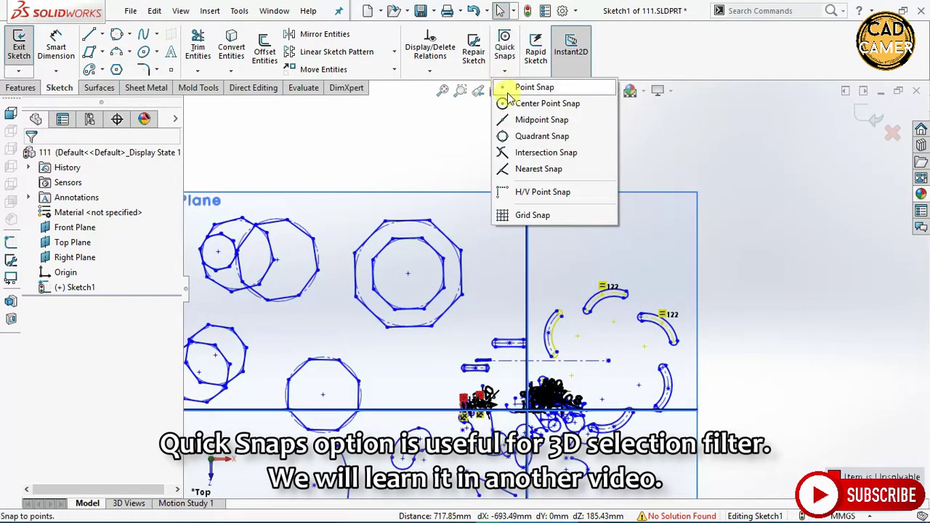
left_click(516, 88)
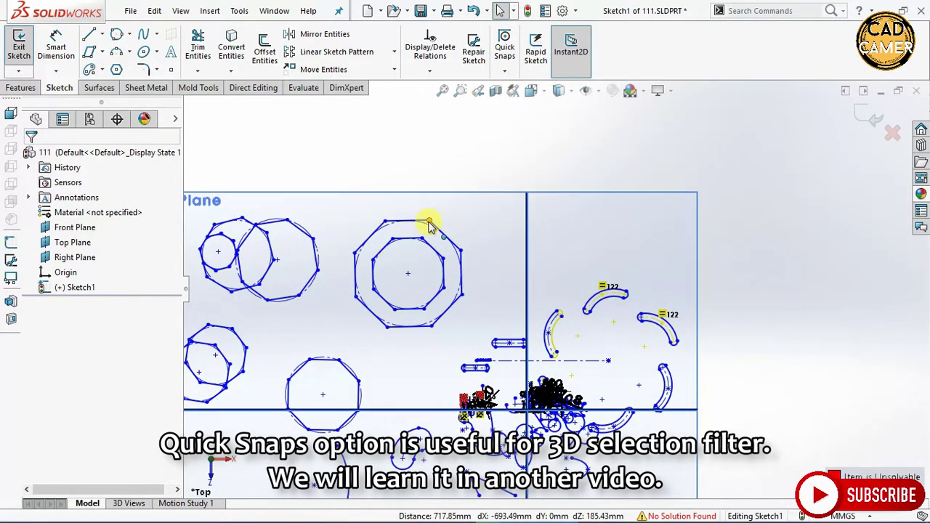
left_click(418, 243)
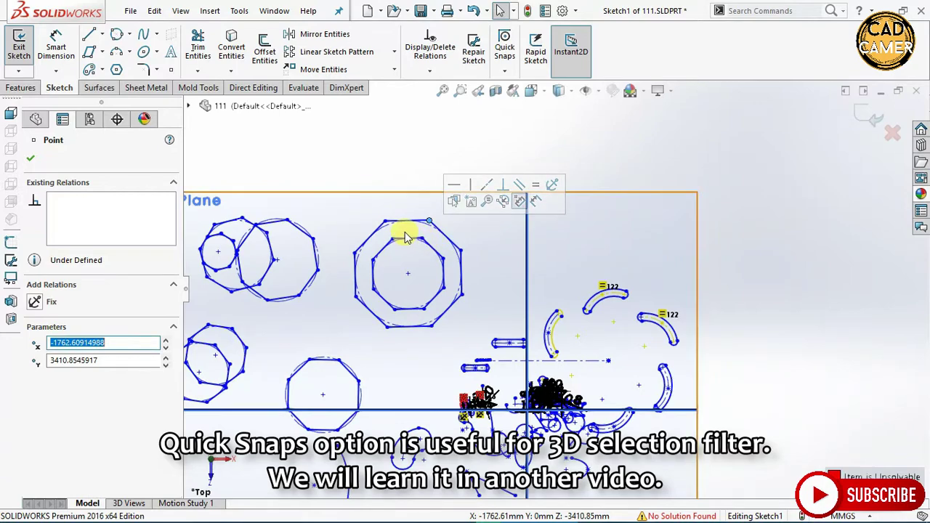
left_click(408, 239)
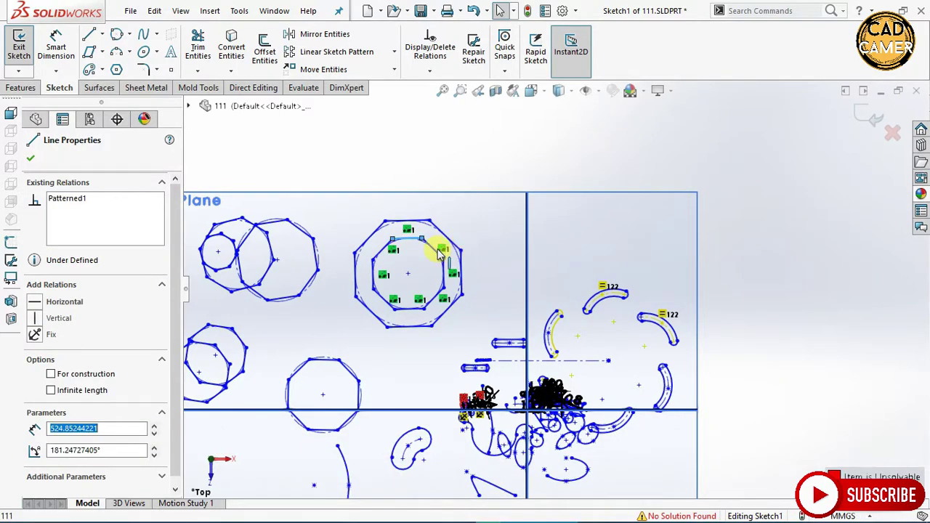
scroll(436, 251, "up", 1)
scroll(426, 250, "up", 3)
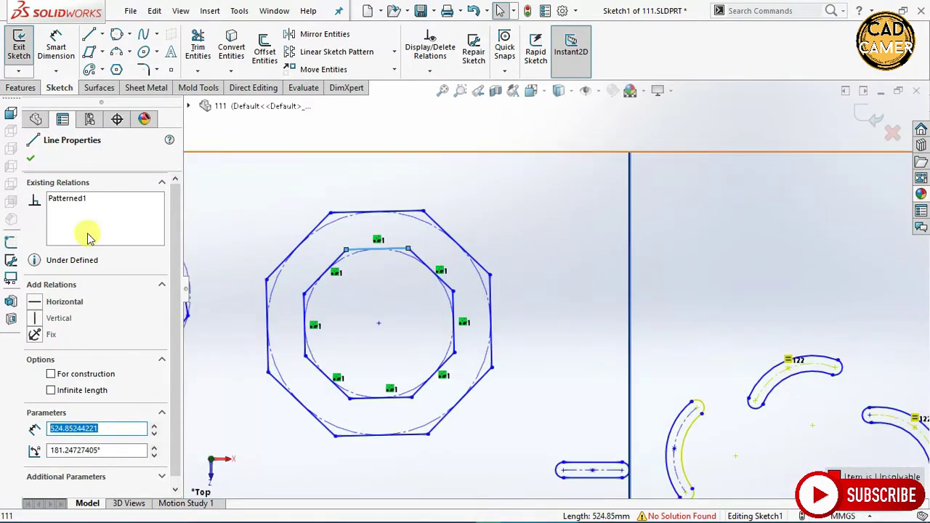
key("Escape")
Step: Snap to centre points and place a sketch point on the outer octagon's right edge
left_click(504, 49)
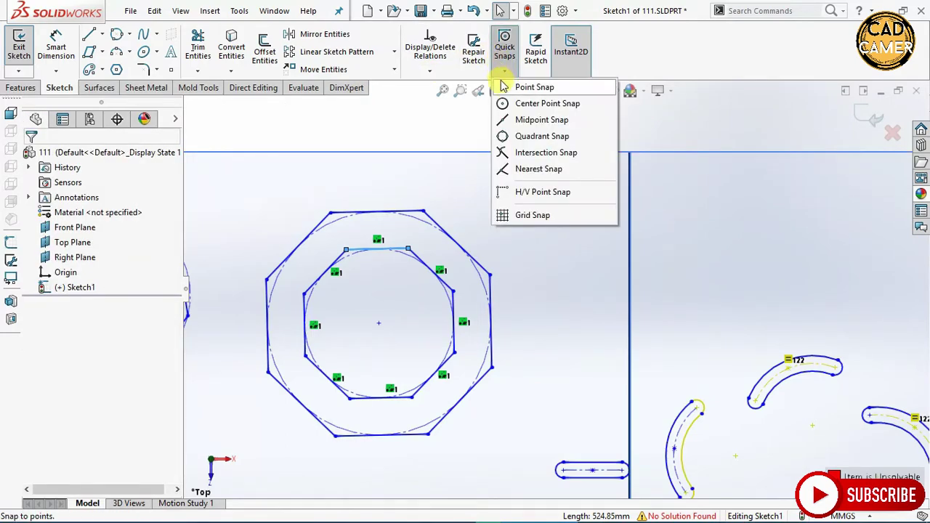
left_click(509, 89)
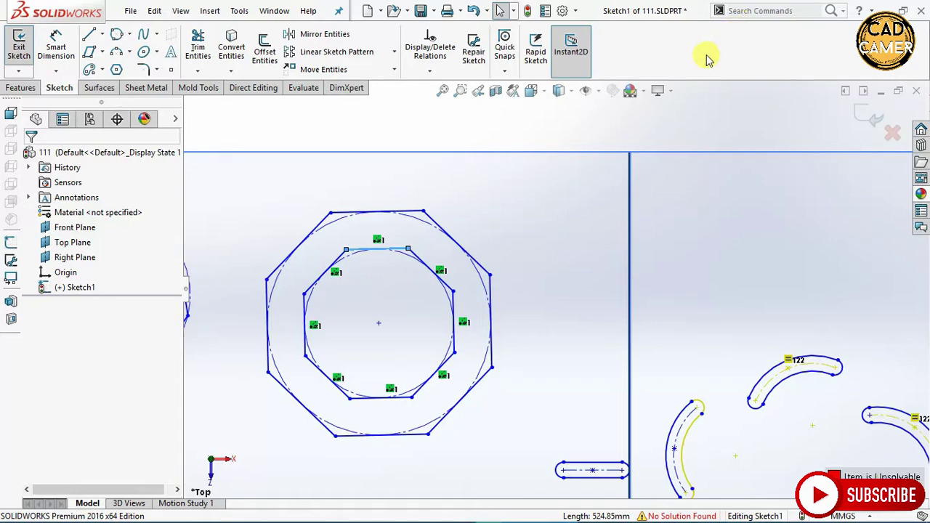
left_click(509, 67)
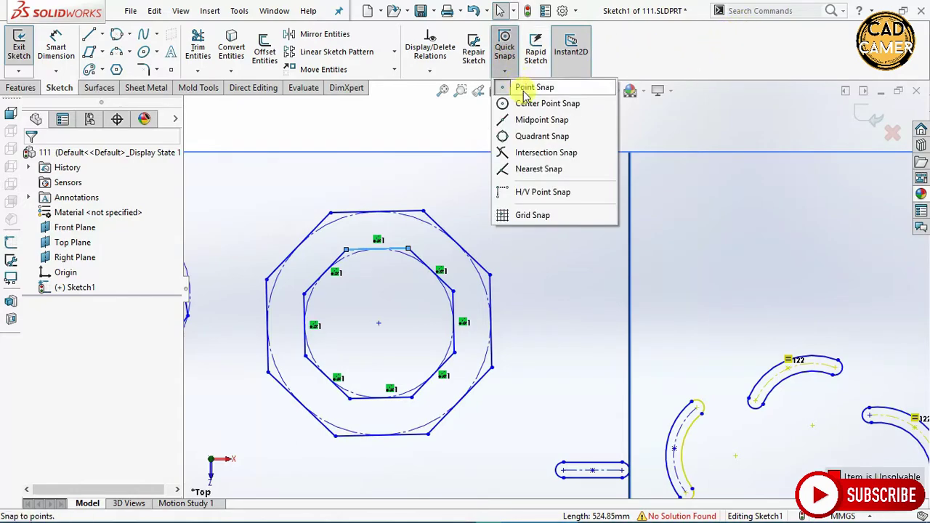
left_click(528, 100)
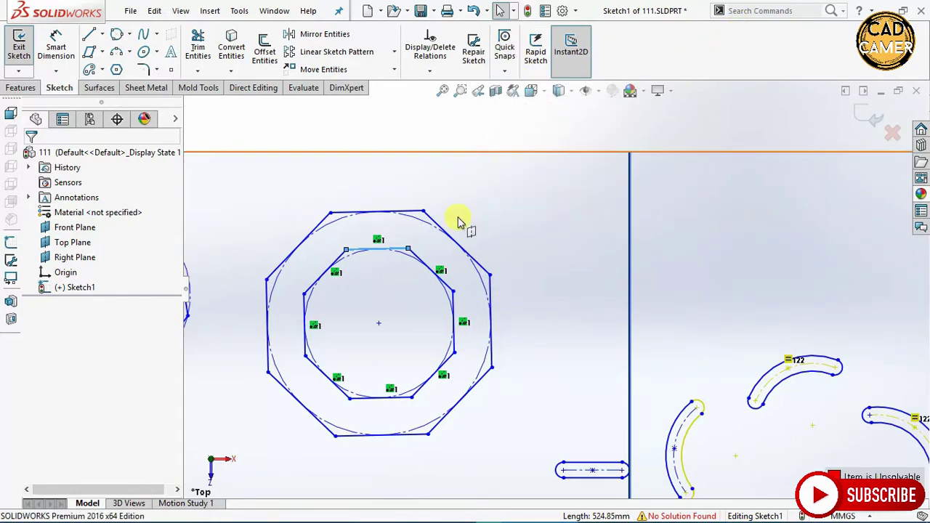
left_click(379, 322)
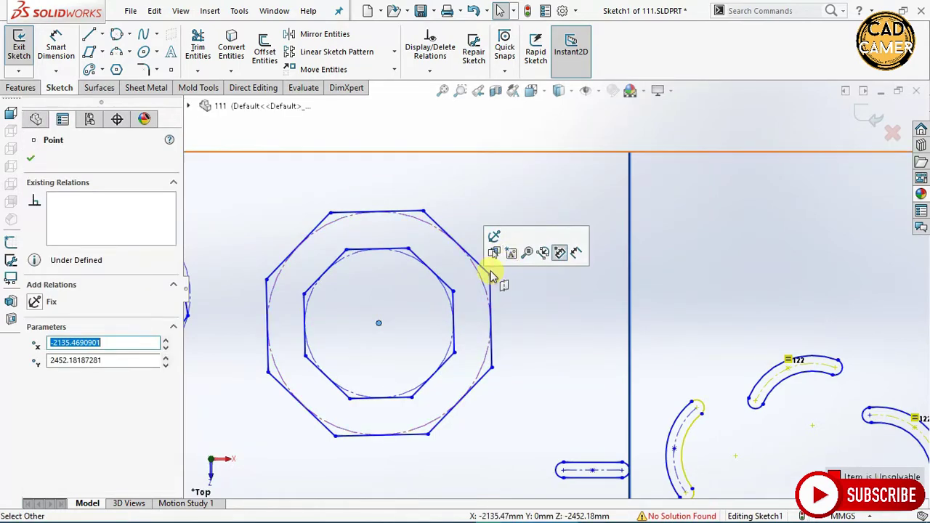
left_click(497, 317)
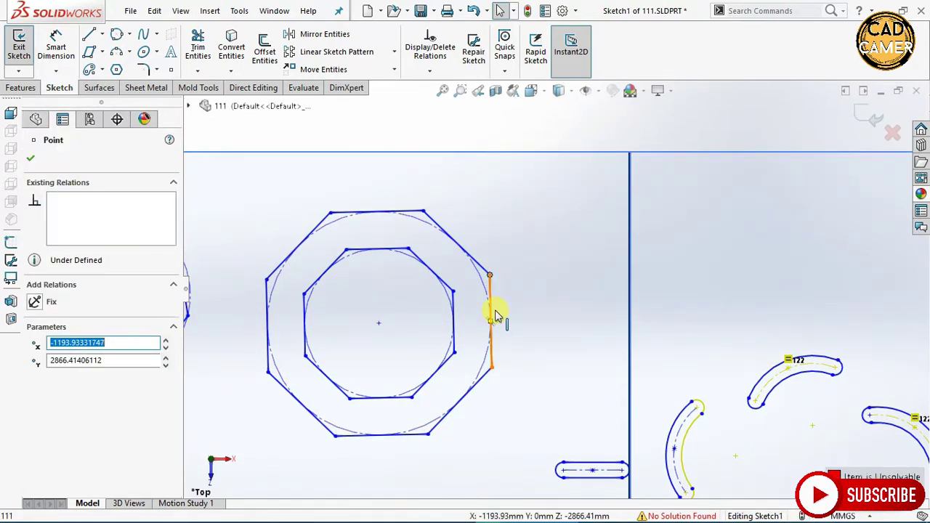
left_click(503, 67)
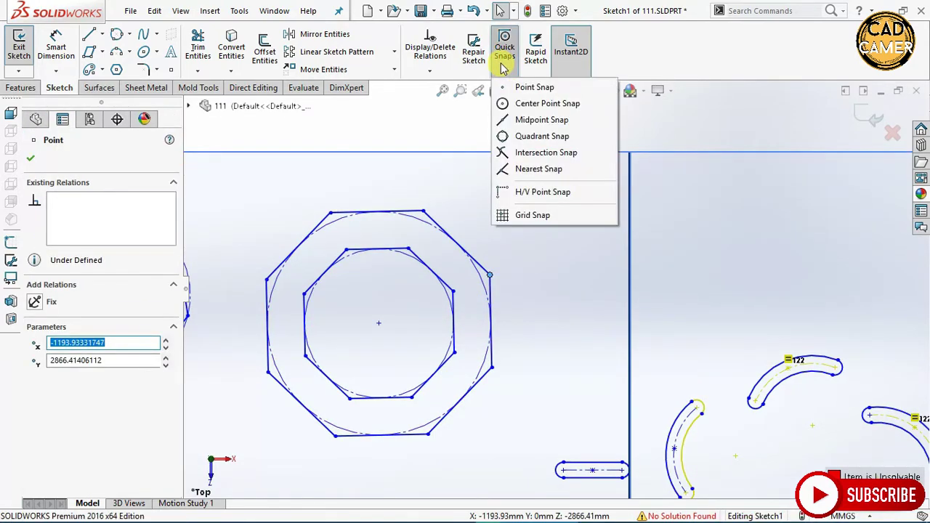
Step: Show the Selection Filter toolbar and dock it above the ribbon with F5
right_click(682, 45)
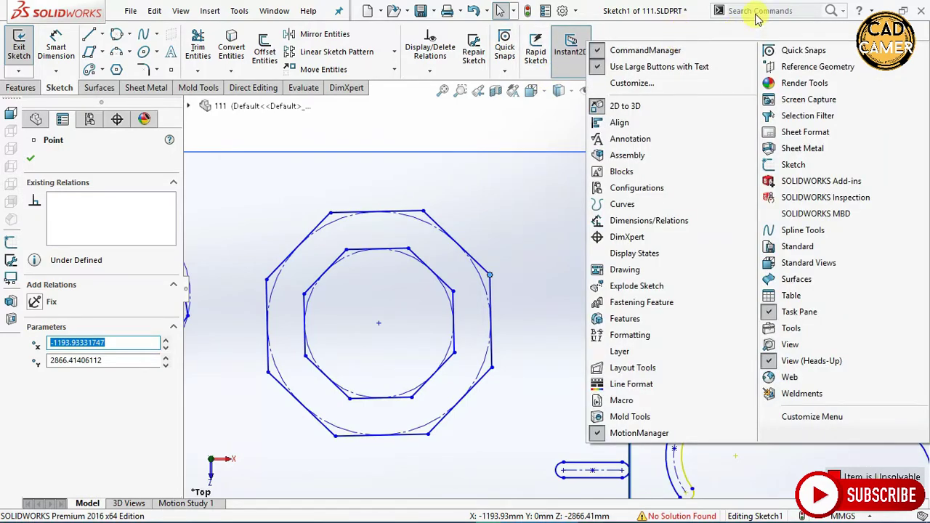
left_click(808, 117)
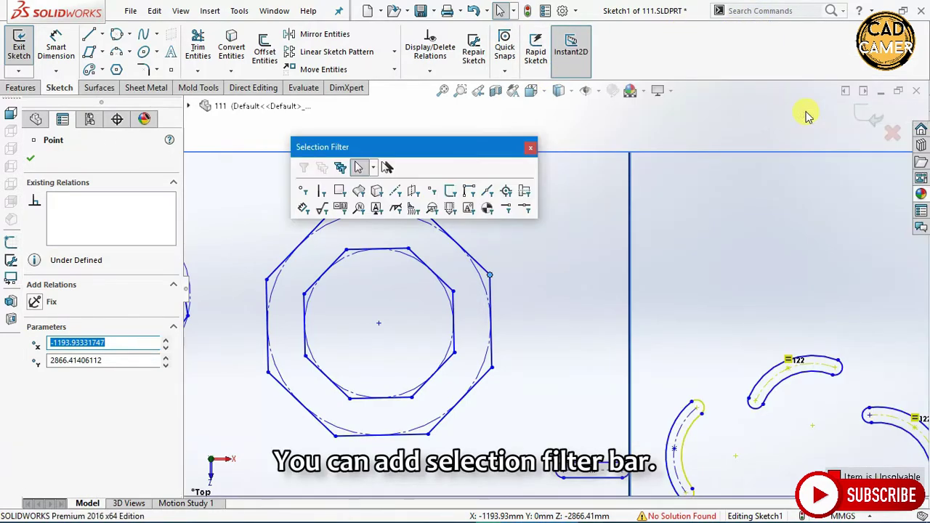
left_click_drag(486, 150, 463, 36)
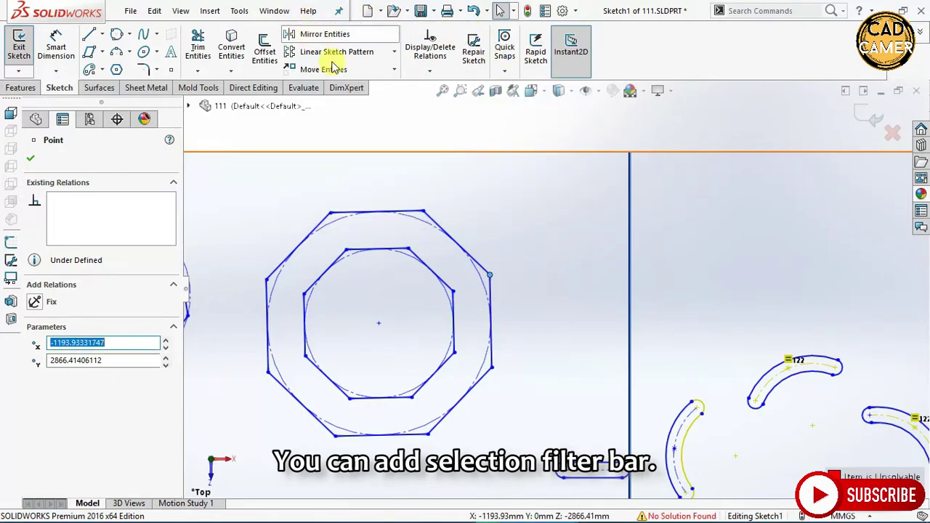
right_click(646, 55)
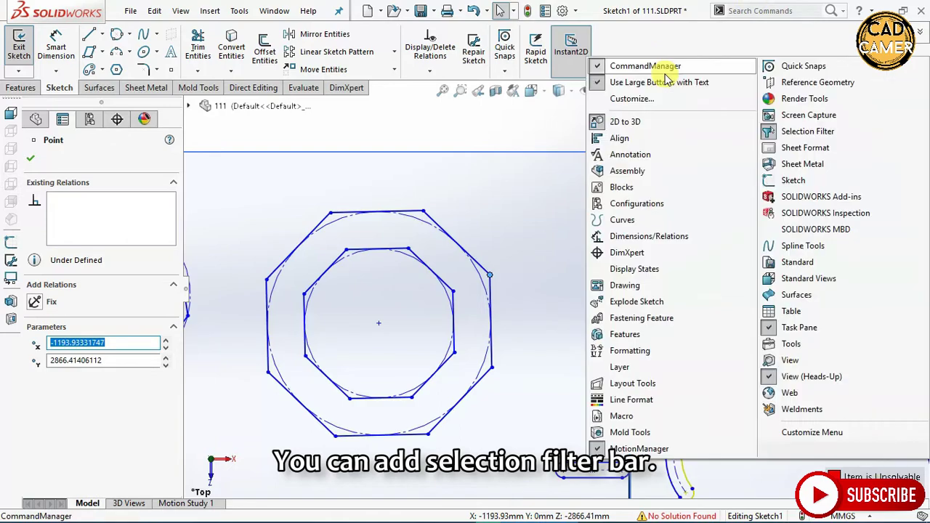
left_click(685, 36)
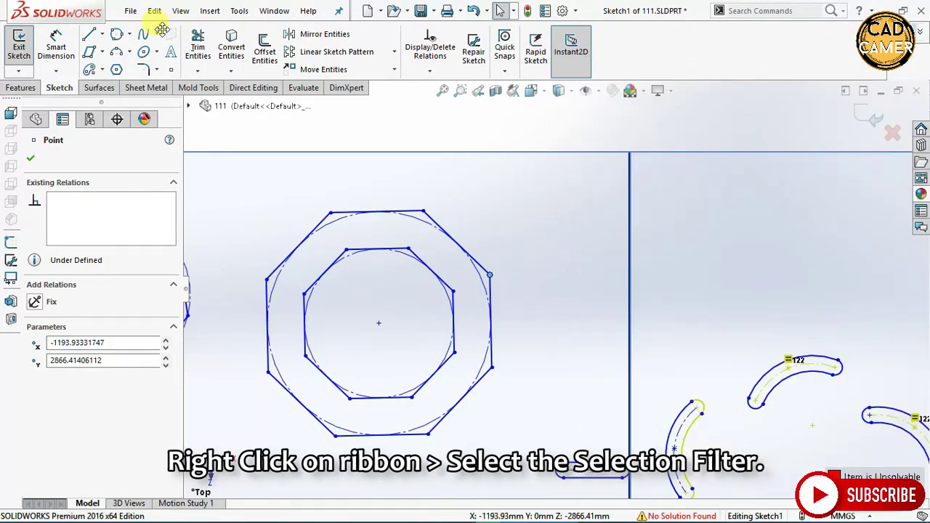
key("F5")
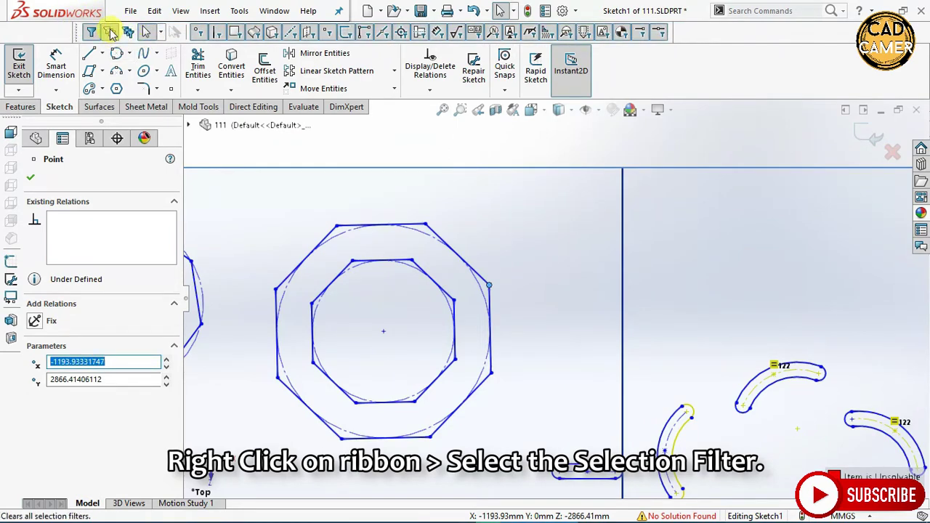
Step: Clear all selection filters, then limit selection to vertices and other chosen entity types
left_click(110, 33)
left_click(197, 33)
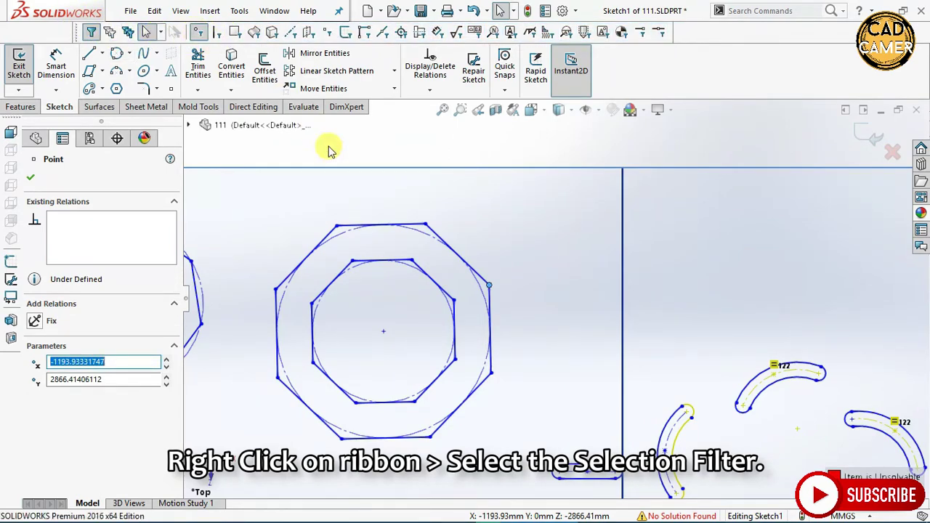
key("Escape")
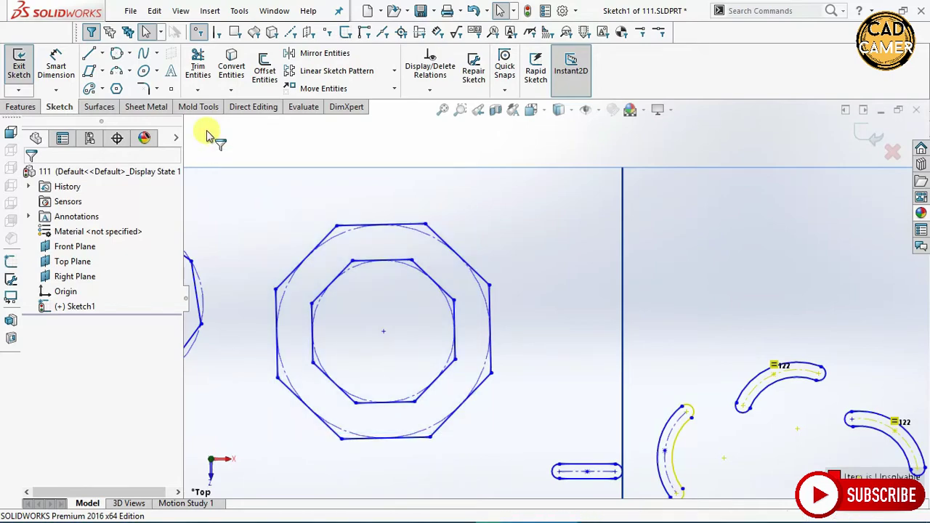
left_click(197, 33)
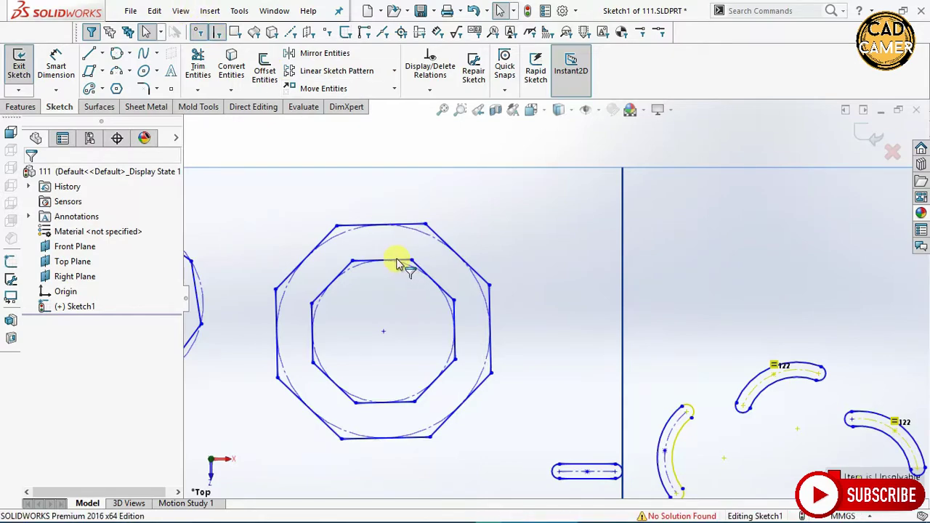
left_click(218, 33)
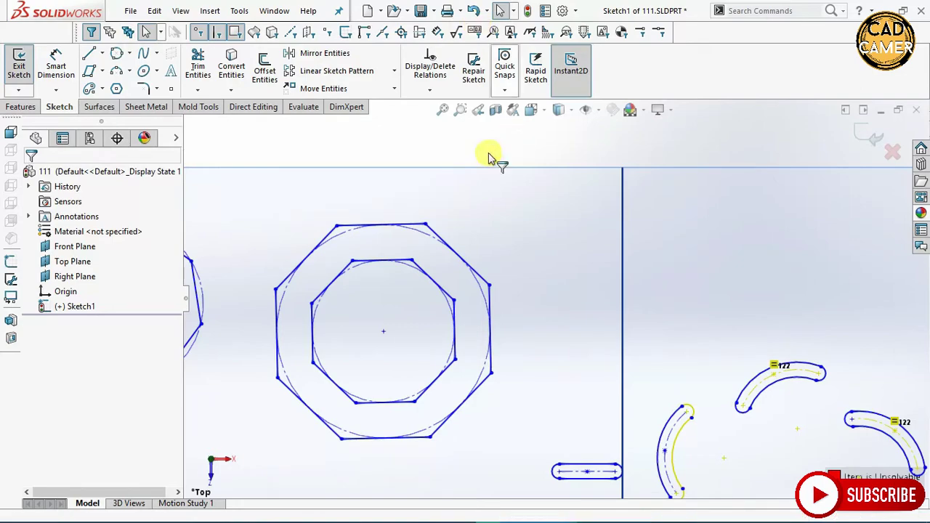
Step: Return to the previous view, select an octagon edge, then deselect it
left_click(477, 109)
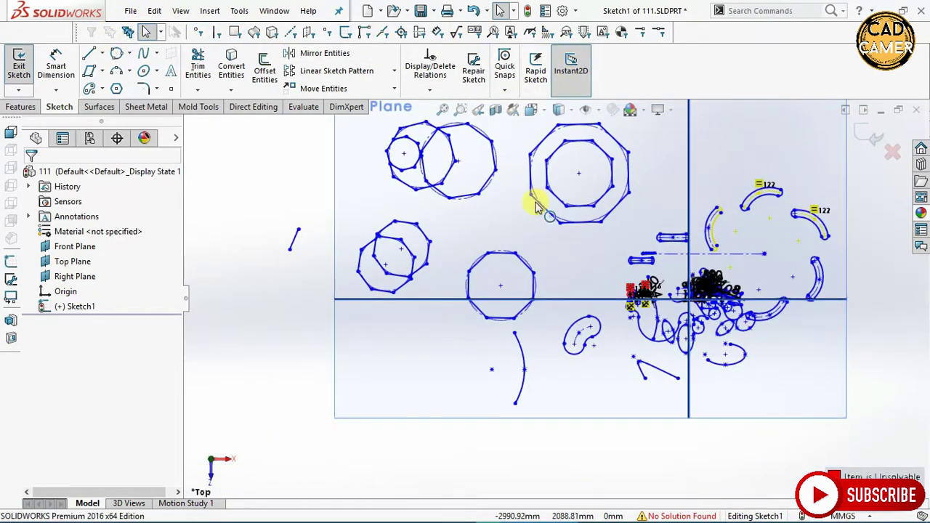
left_click(479, 249)
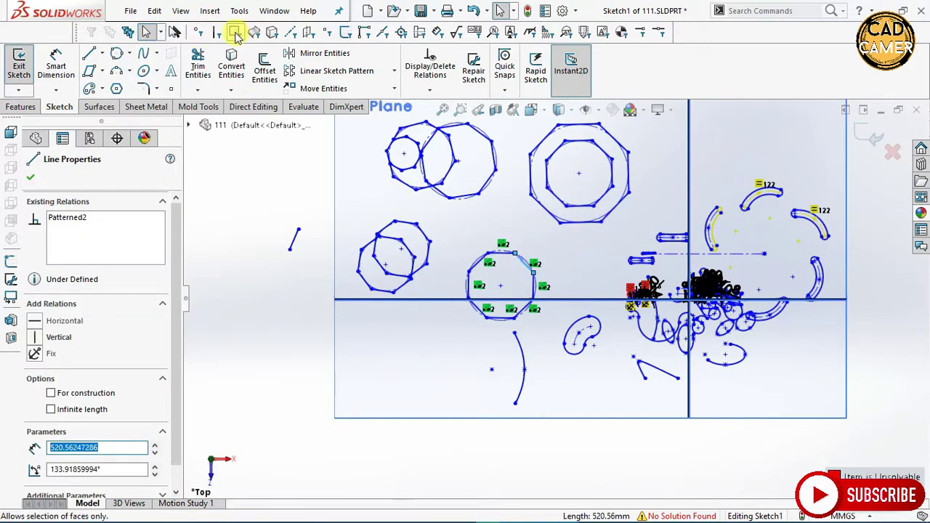
left_click(311, 176)
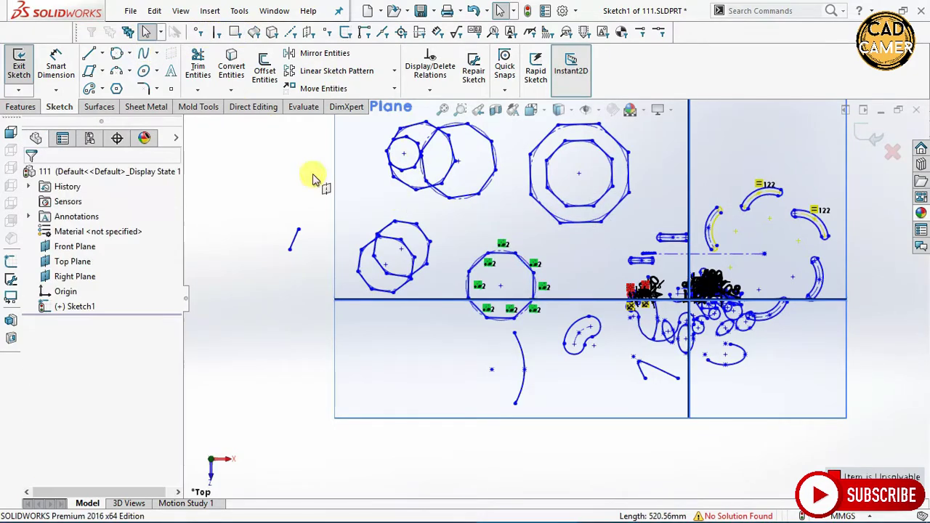
Step: Dimension the octagon's top edge at 520.47 and a diagonal edge's height at 374.97
left_click(58, 69)
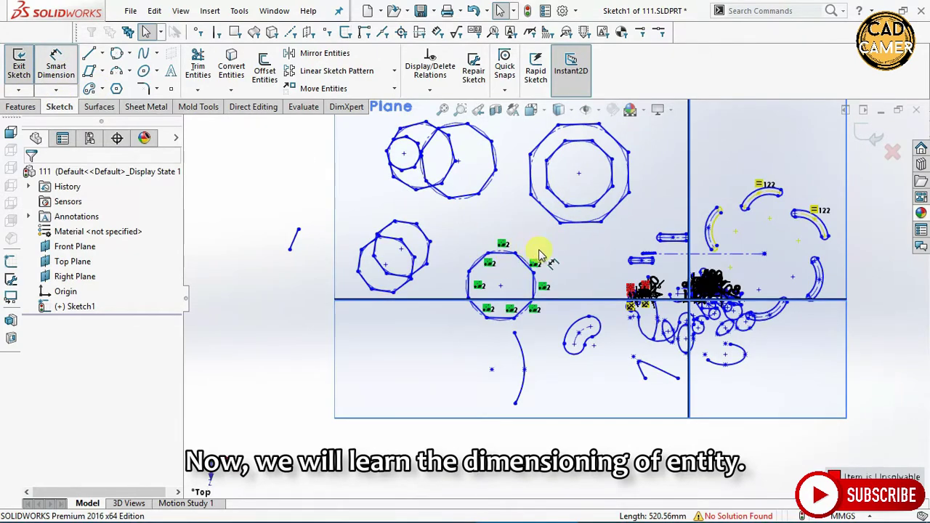
scroll(539, 256, "down", 2)
scroll(546, 260, "down", 3)
scroll(536, 276, "down", 1)
scroll(499, 327, "down", 2)
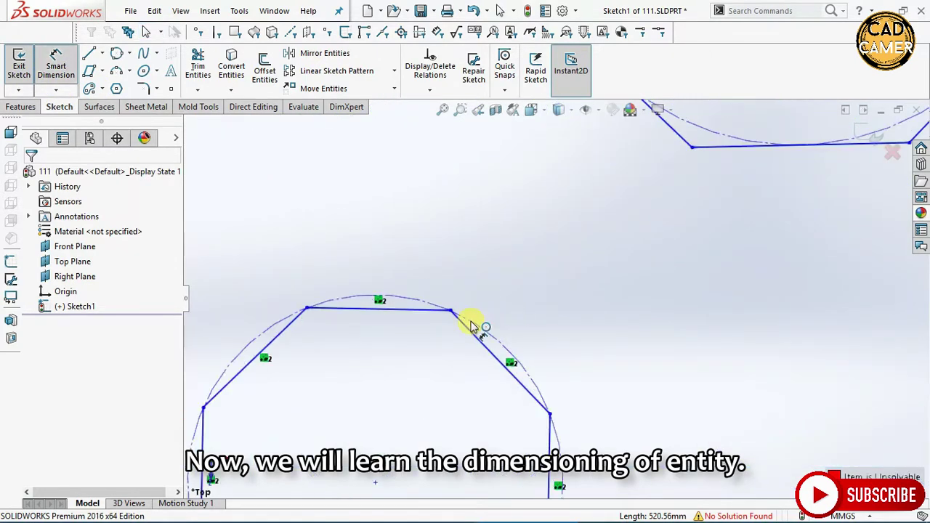
left_click(395, 309)
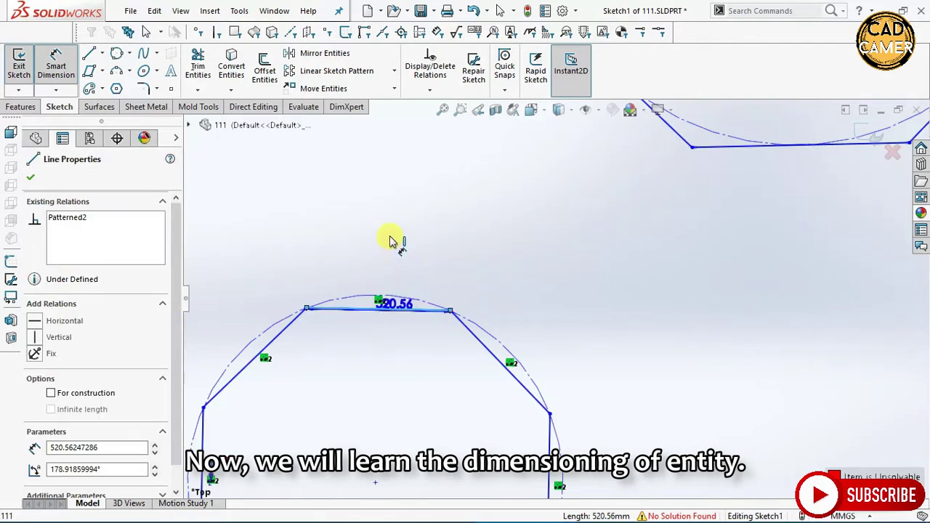
left_click(392, 233)
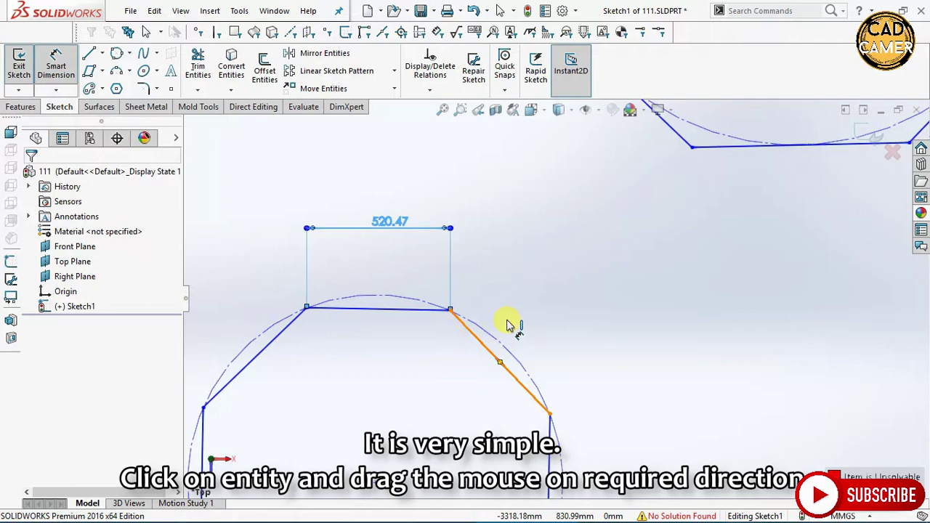
mouse_move(508, 324)
left_mouse_down()
mouse_move(556, 298)
mouse_move(557, 284)
mouse_move(592, 286)
mouse_move(538, 338)
mouse_move(554, 322)
left_mouse_up()
left_click(553, 314)
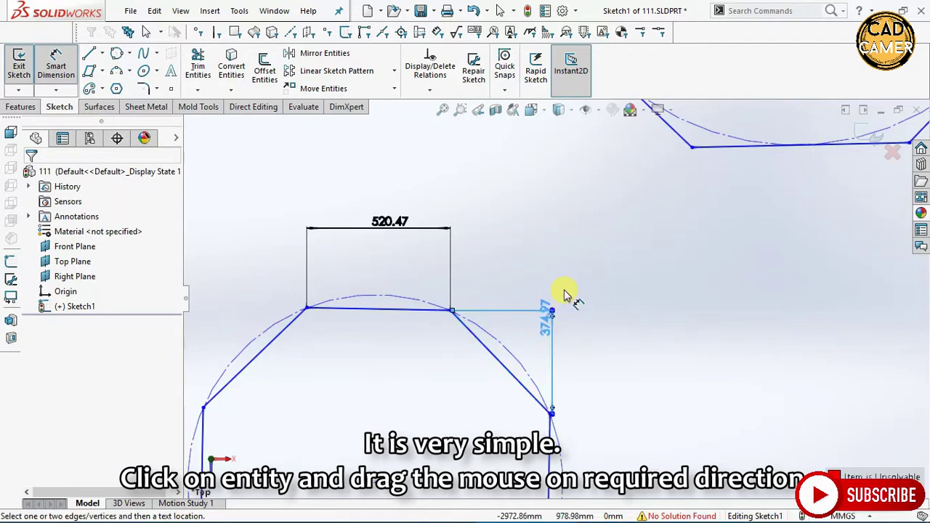
scroll(567, 298, "up", 2)
scroll(561, 305, "up", 3)
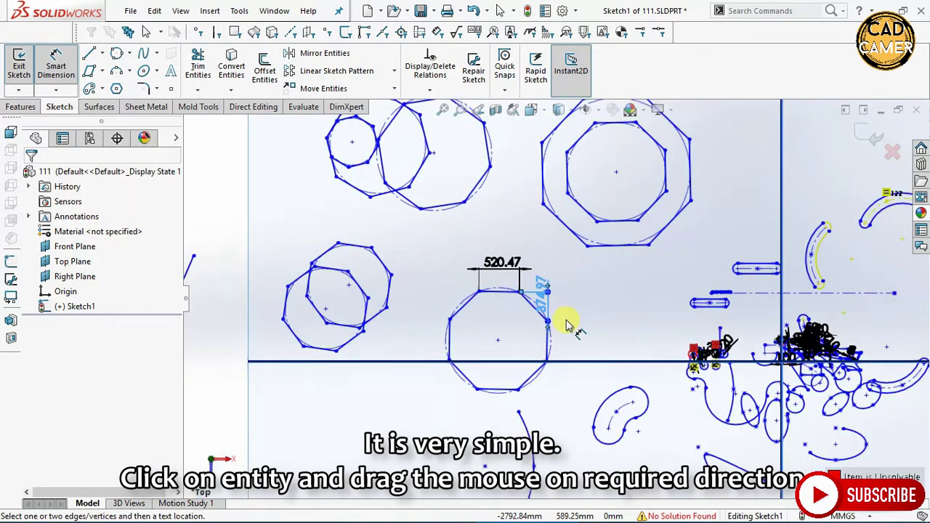
scroll(553, 323, "down", 2)
key("Escape")
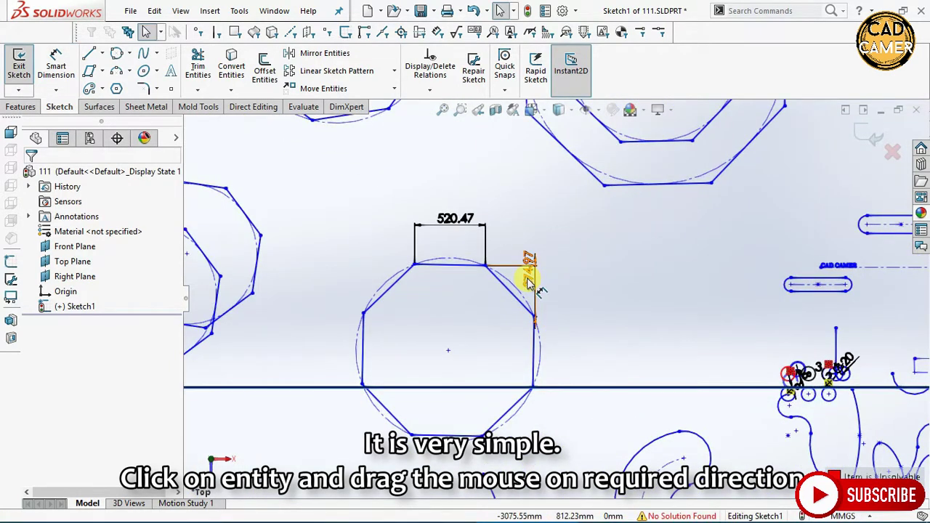
left_click_drag(588, 293, 606, 303)
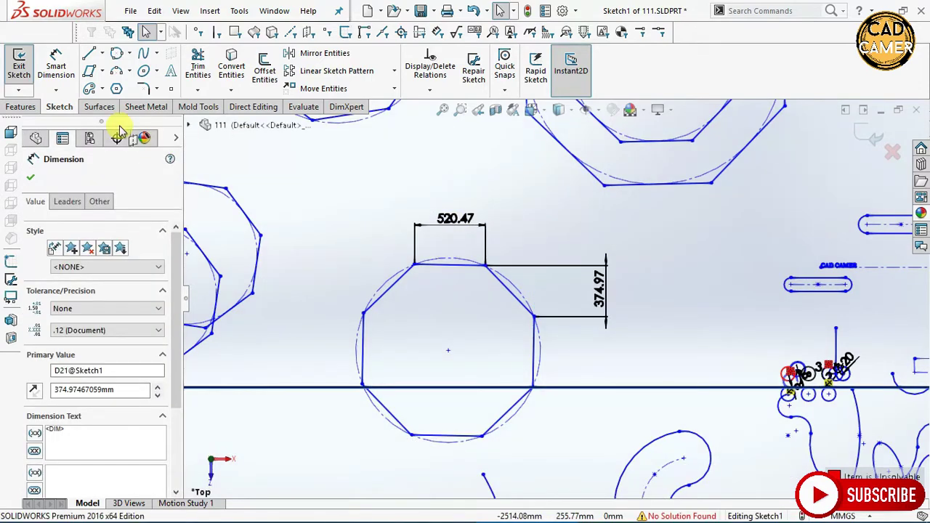
Step: Add the 361.08 and 520.56 diagonal edge dimensions and pick the construction circle
left_click(56, 65)
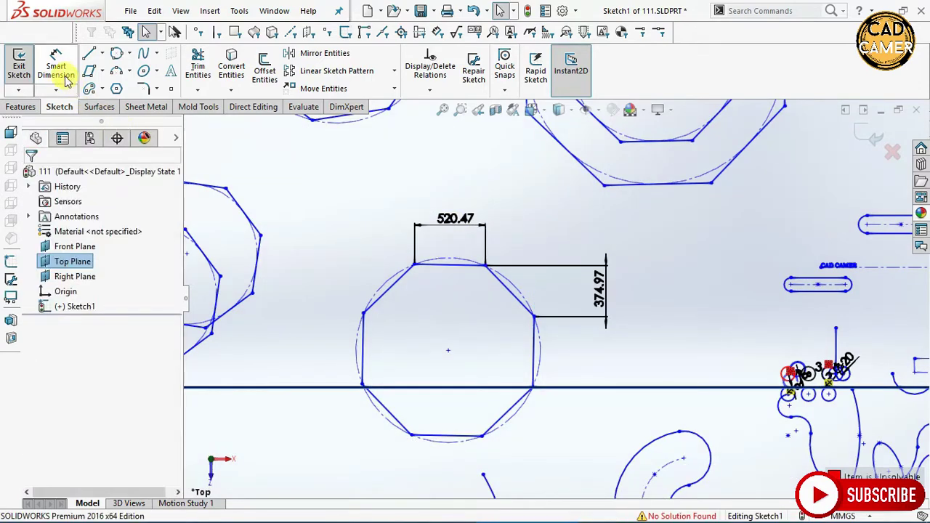
left_click(509, 291)
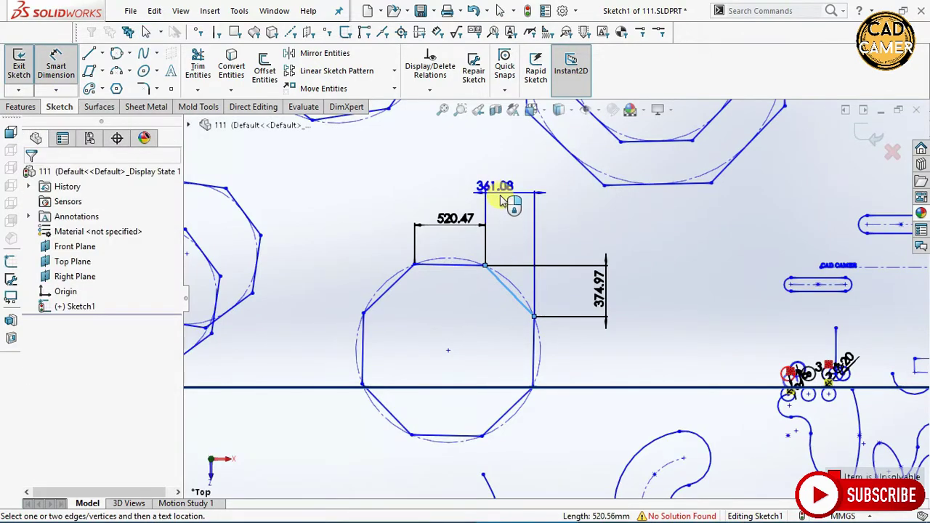
left_click(542, 220)
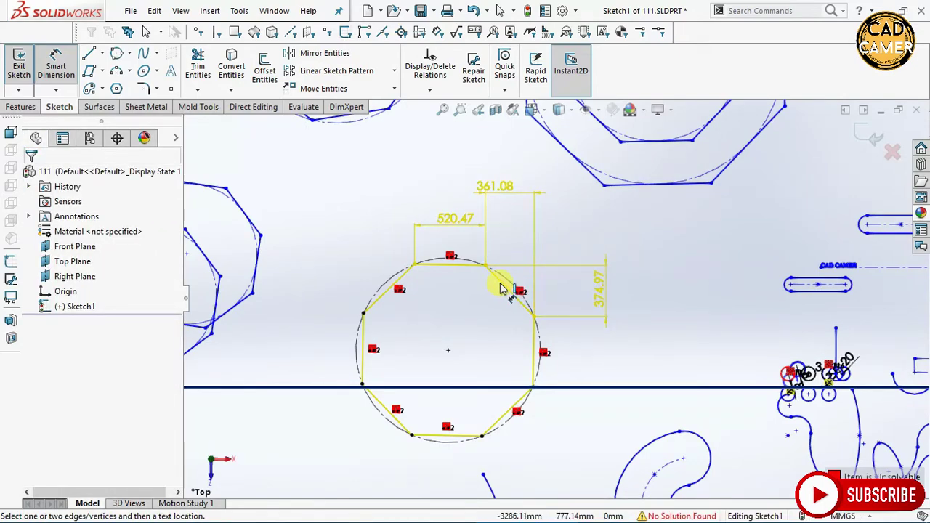
left_click(380, 296)
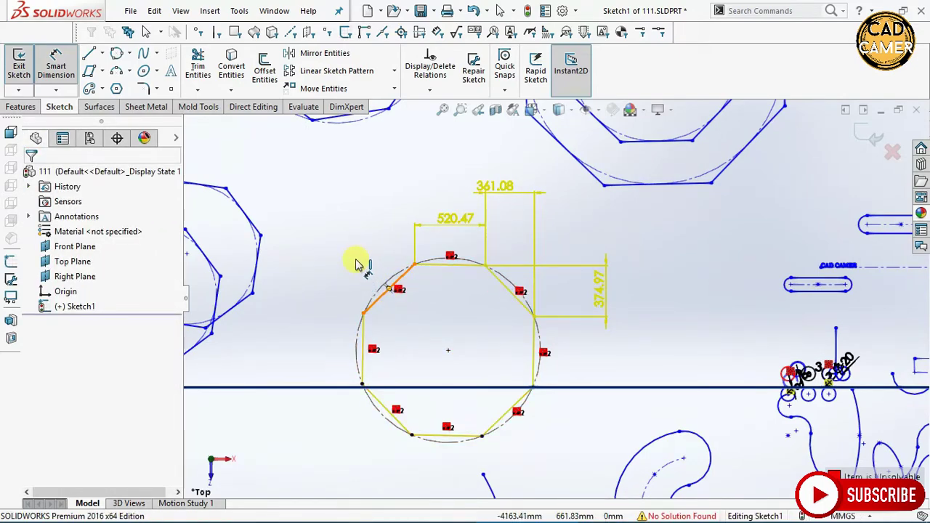
left_click(328, 327)
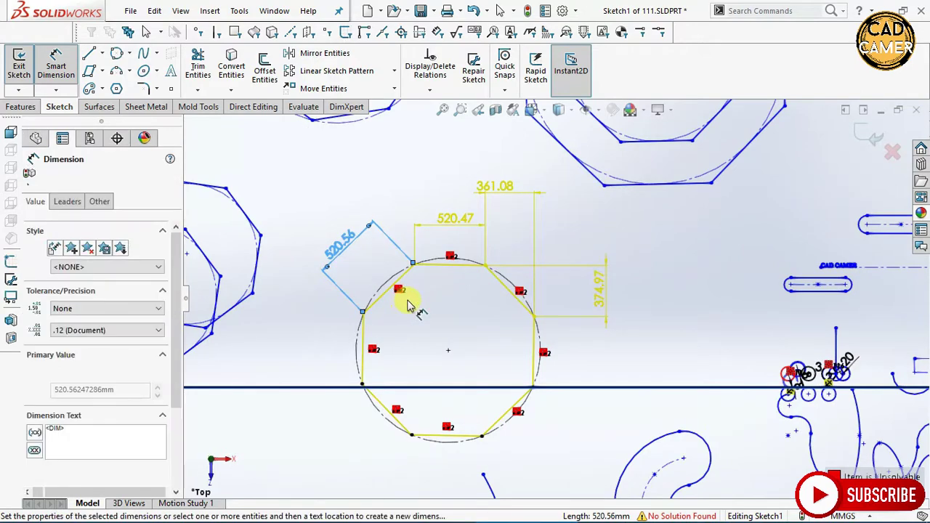
scroll(553, 381, "up", 2)
scroll(545, 374, "up", 3)
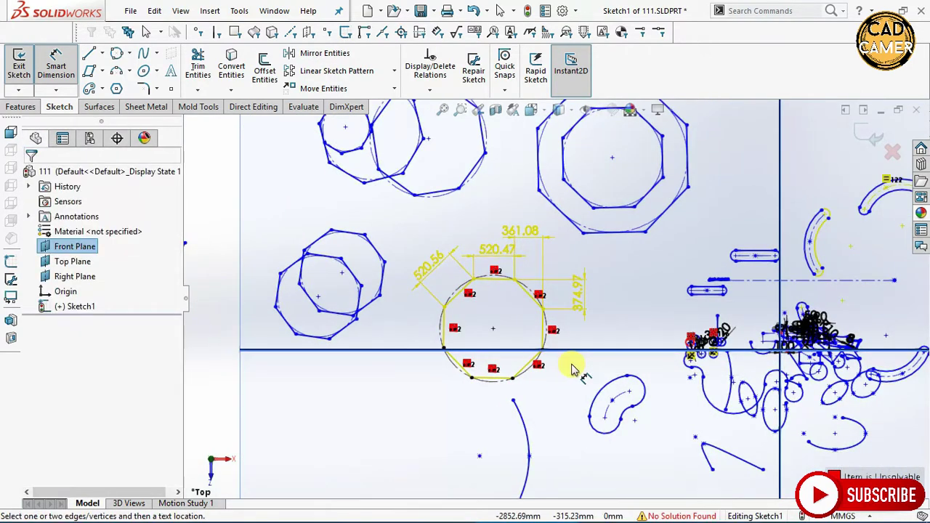
scroll(567, 364, "down", 3)
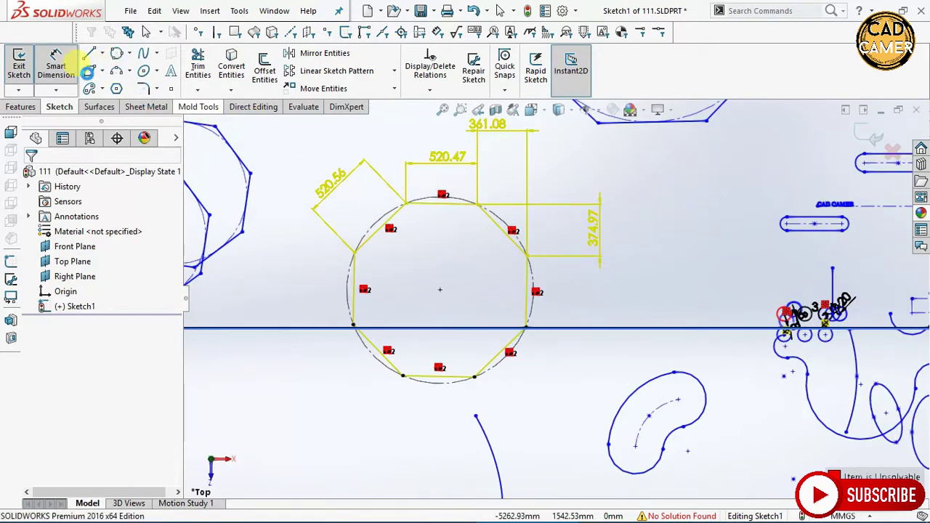
left_click(61, 73)
left_click(61, 79)
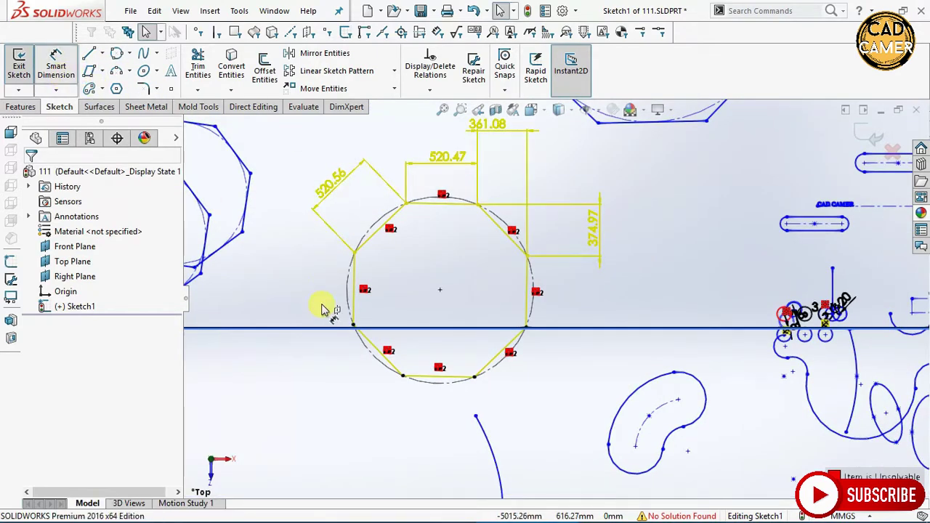
left_click(350, 313)
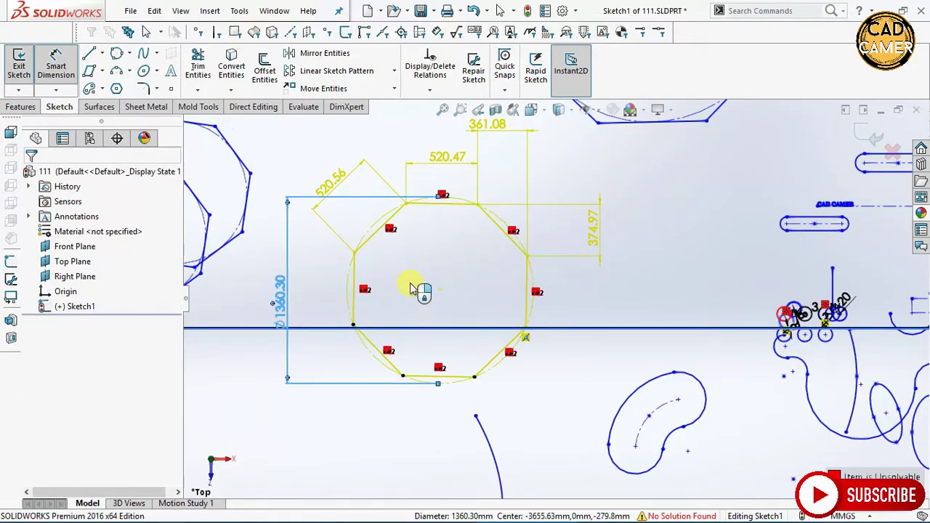
Step: Add an R592.83 radius dimension to the curved slot's outer arc
key("Escape")
scroll(410, 288, "down", 10)
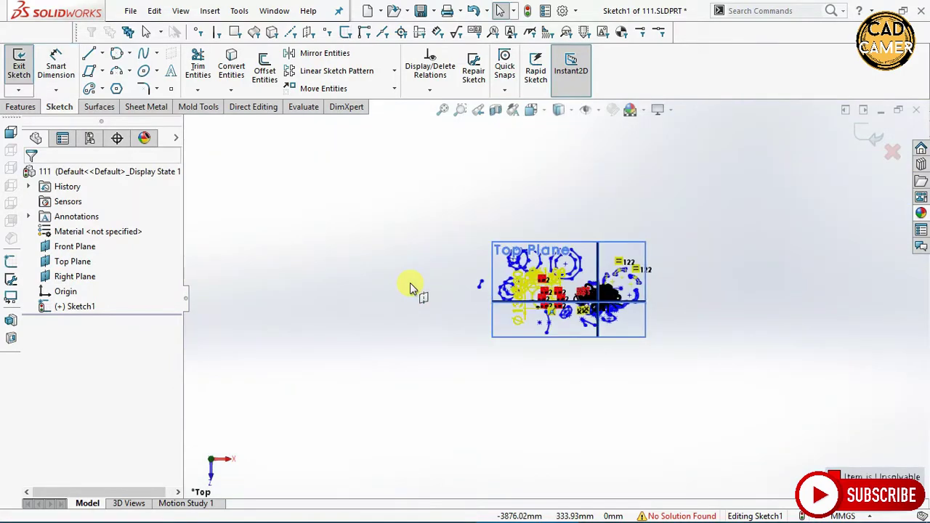
scroll(654, 298, "up", 6)
scroll(670, 300, "up", 4)
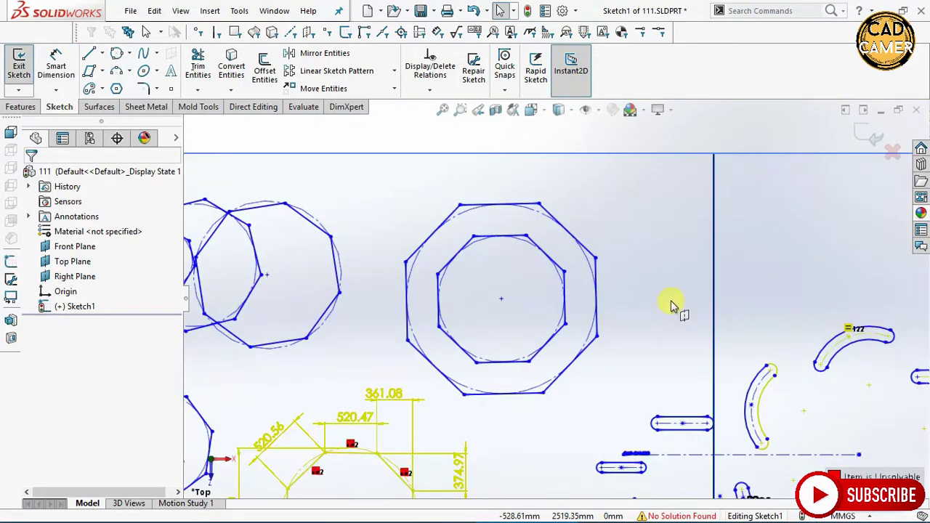
scroll(671, 300, "up", 3)
scroll(566, 284, "down", 3)
scroll(731, 326, "down", 2)
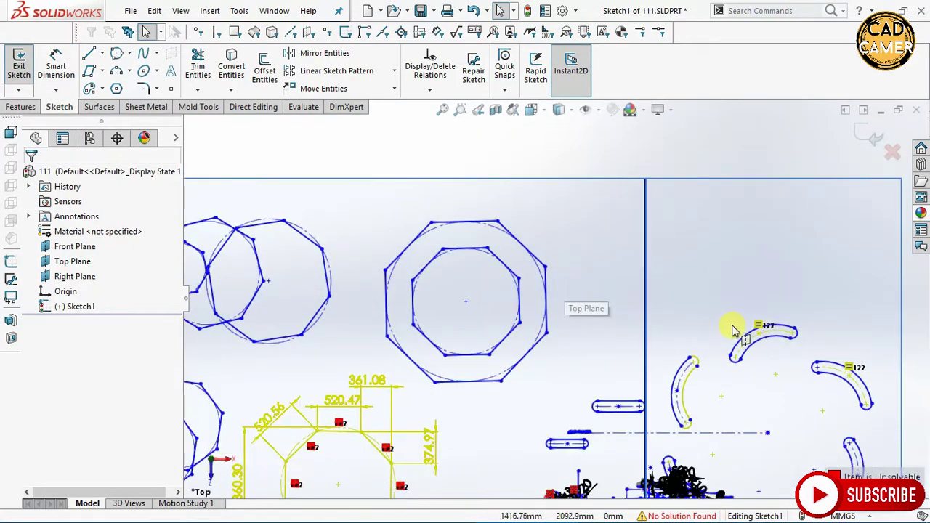
scroll(760, 342, "down", 1)
scroll(742, 343, "up", 4)
scroll(742, 343, "up", 1)
scroll(690, 328, "up", 1)
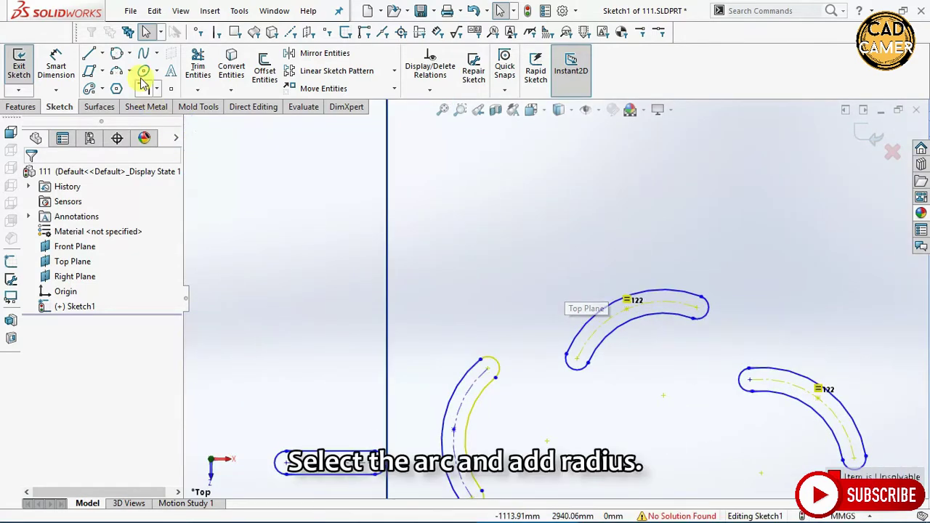
left_click(56, 65)
key("Escape")
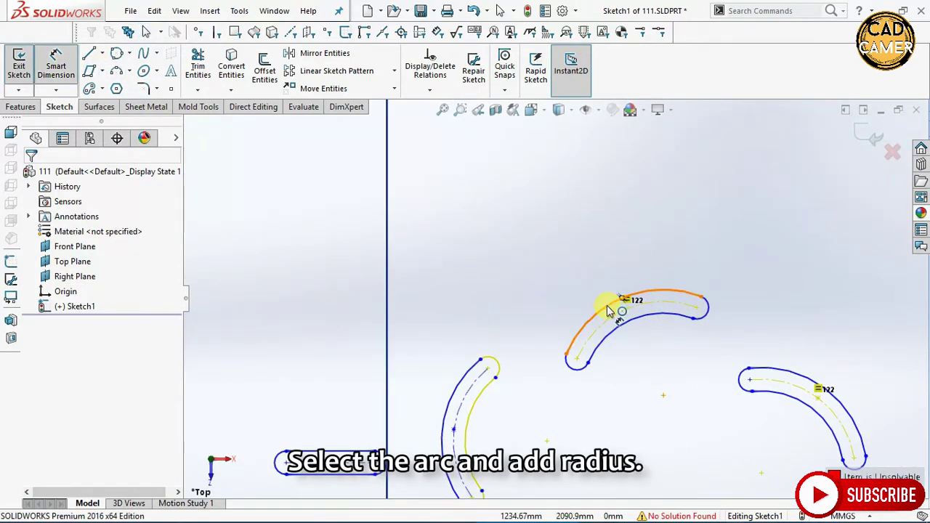
left_click(608, 305)
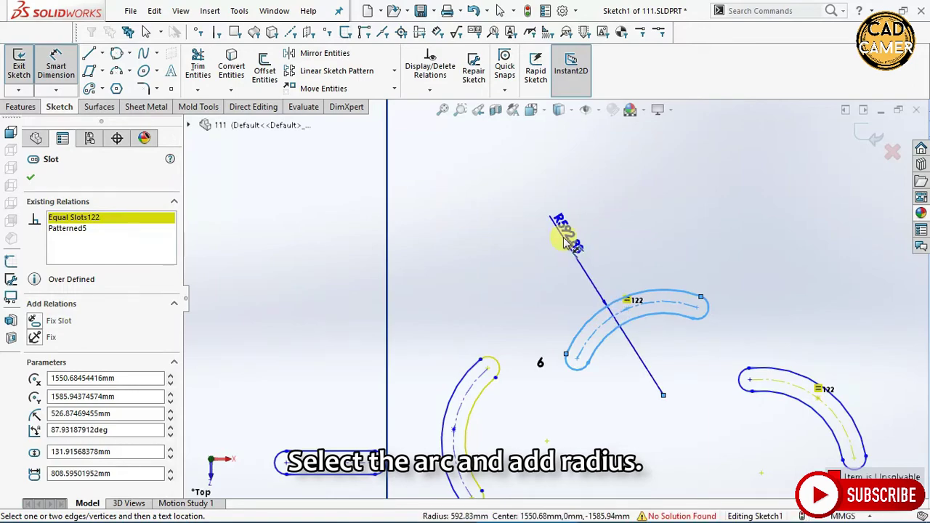
left_click(565, 236)
left_click(550, 351)
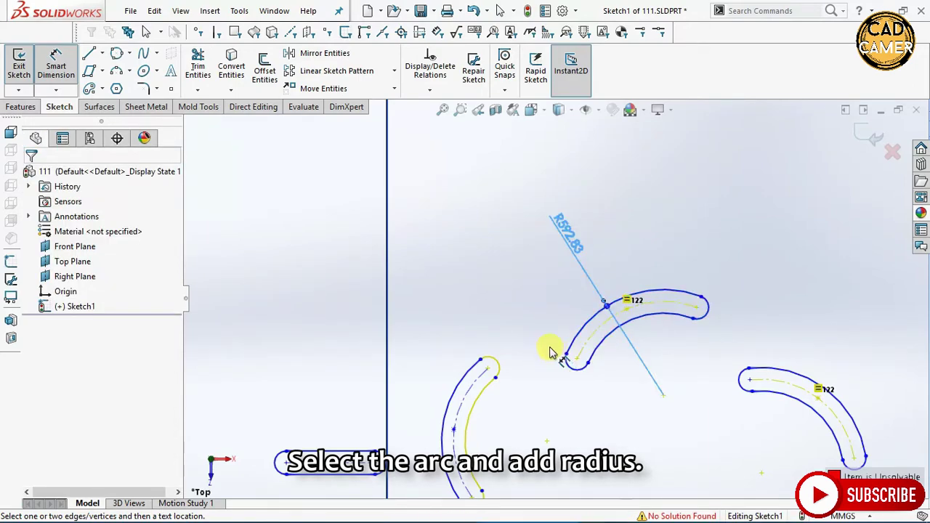
Step: Dimension the slot's end-cap arc at 65.96 and select that dimension
left_click(497, 365)
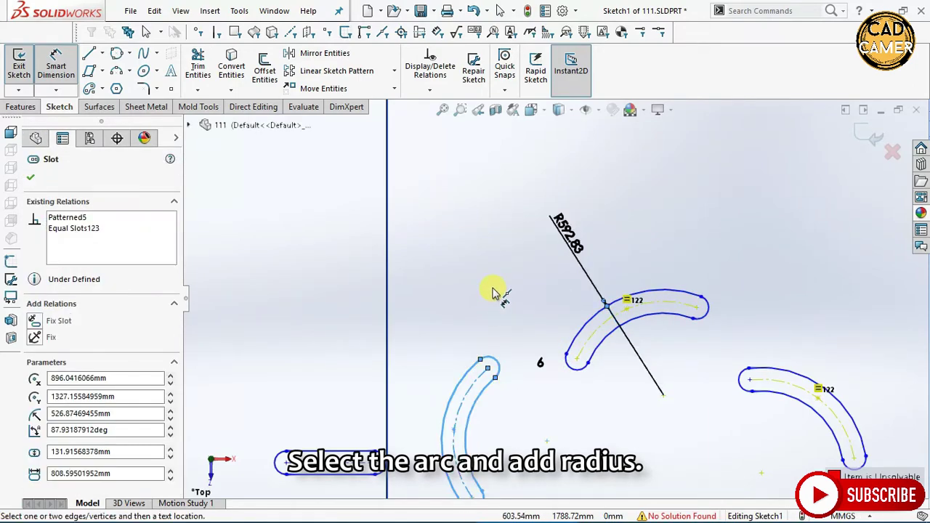
left_click(489, 362)
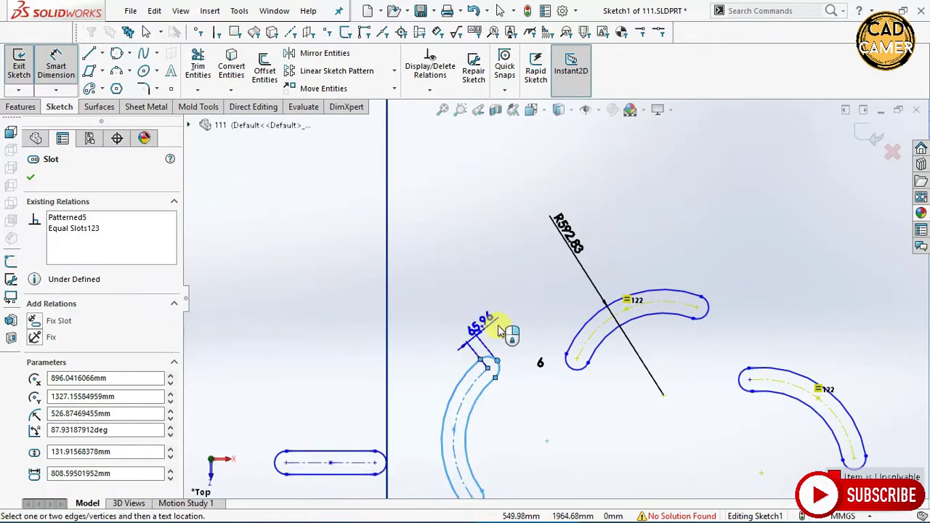
left_click(506, 327)
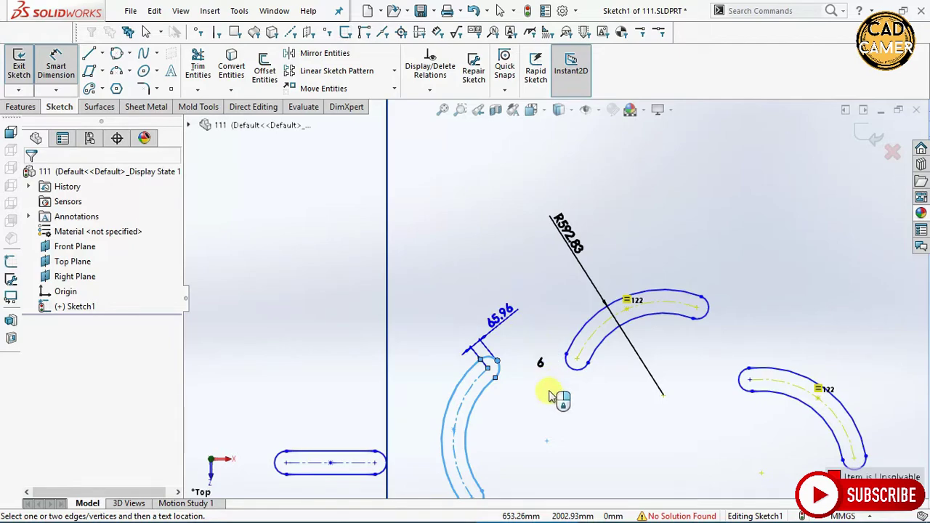
key("Escape")
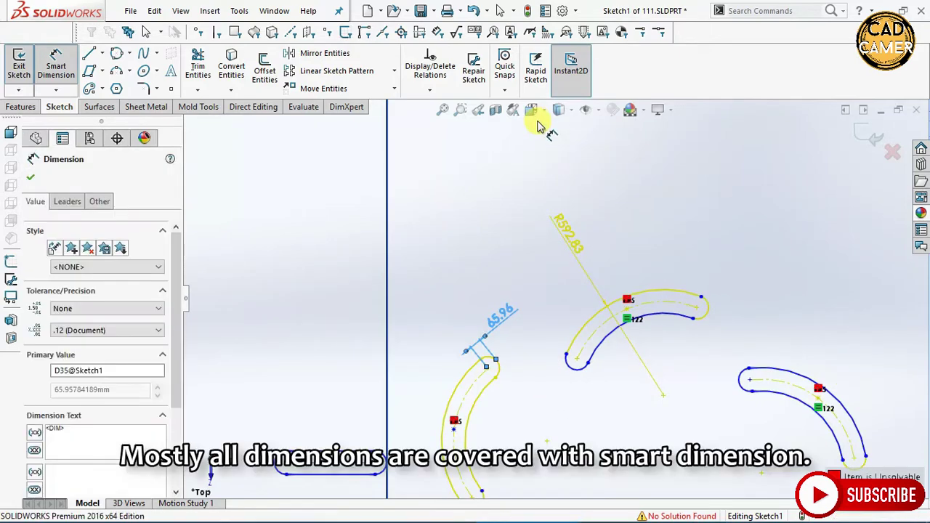
left_click(492, 178)
scroll(491, 178, "up", 2)
scroll(397, 217, "up", 2)
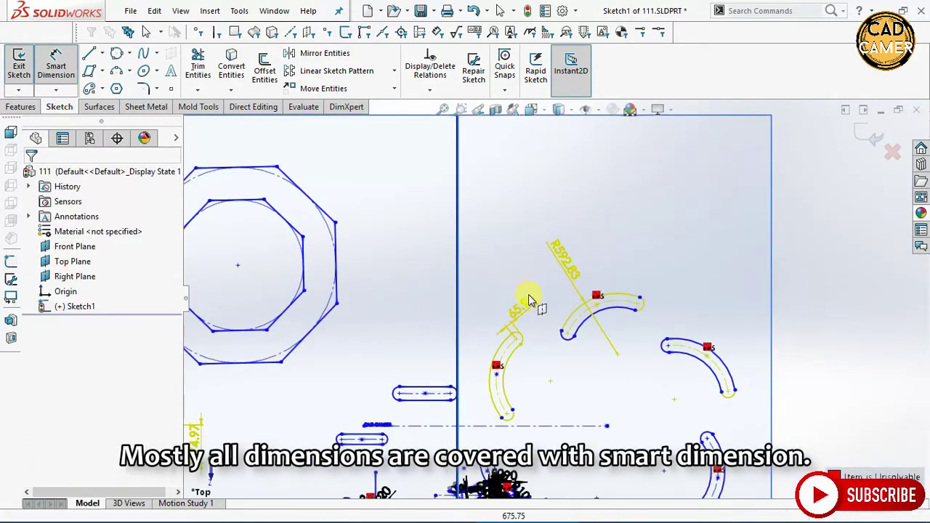
left_click(57, 90)
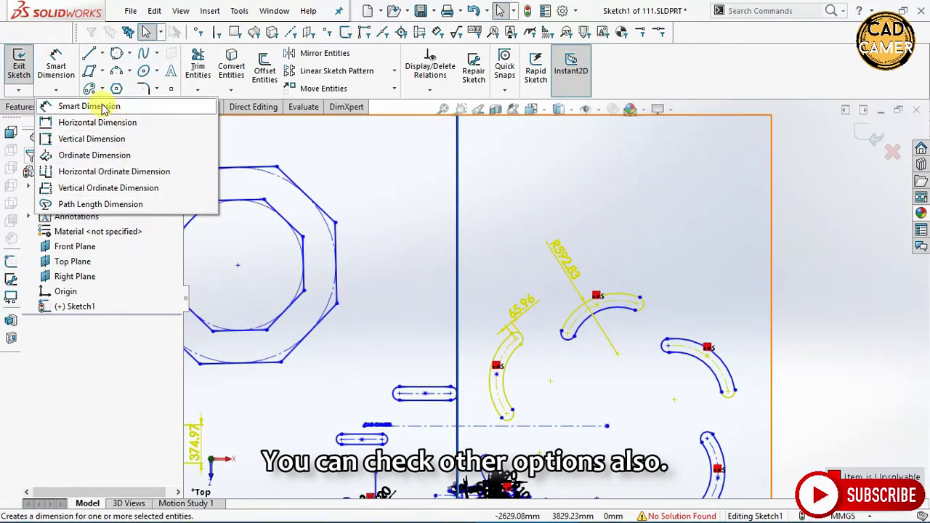
Step: Exit Sketch1, dismiss the What's Wrong report, and orbit to show all three planes
left_click(20, 69)
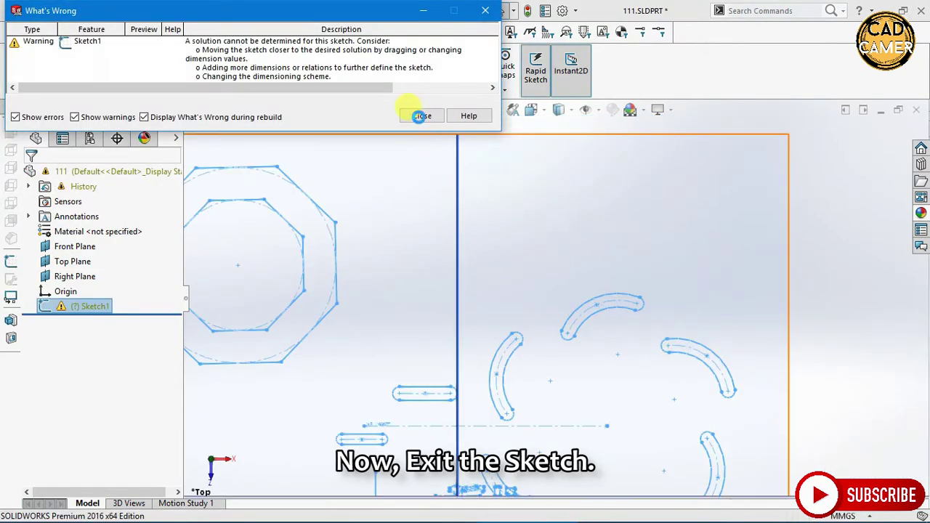
left_click(422, 115)
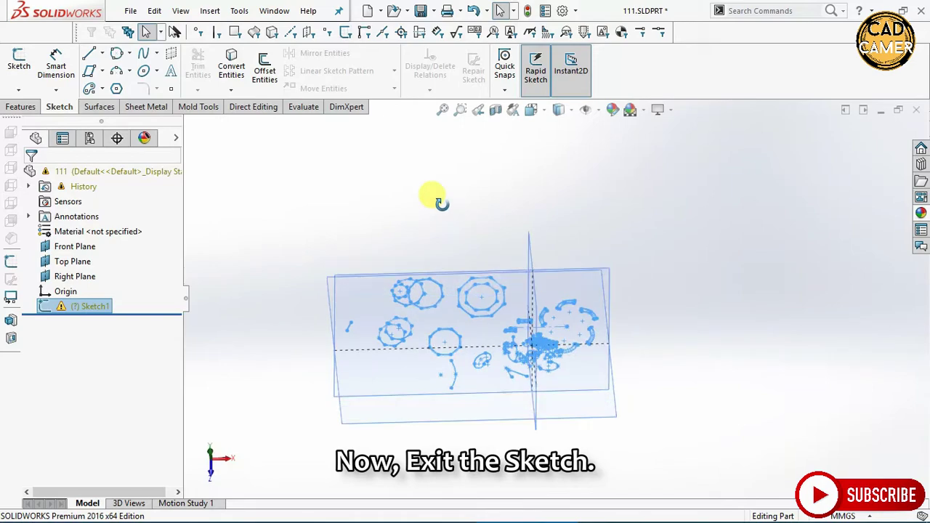
mouse_move(432, 195)
middle_mouse_down()
mouse_move(377, 176)
mouse_move(426, 235)
mouse_move(426, 197)
mouse_move(430, 313)
mouse_move(395, 235)
middle_mouse_up()
Step: Start a sketch on the Front Plane and draw a perimeter circle above the horizontal axis
left_click(373, 208)
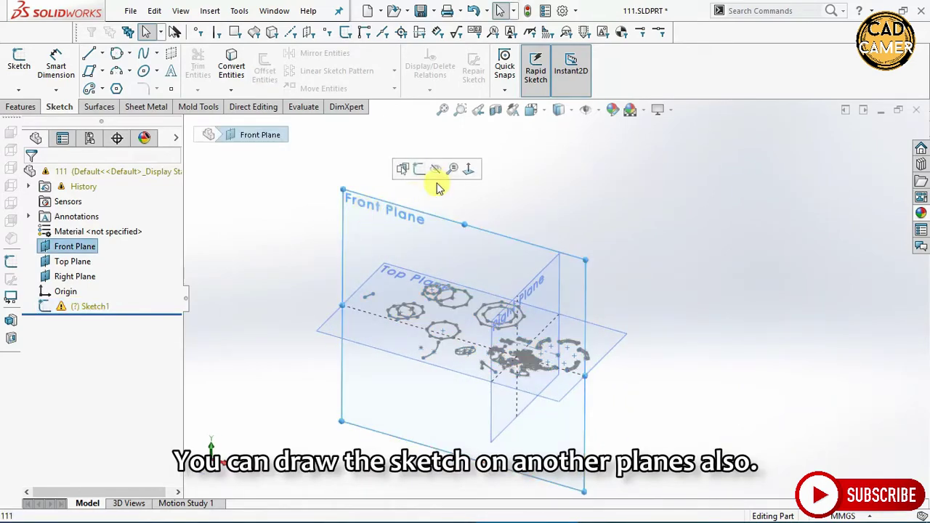
left_click(419, 171)
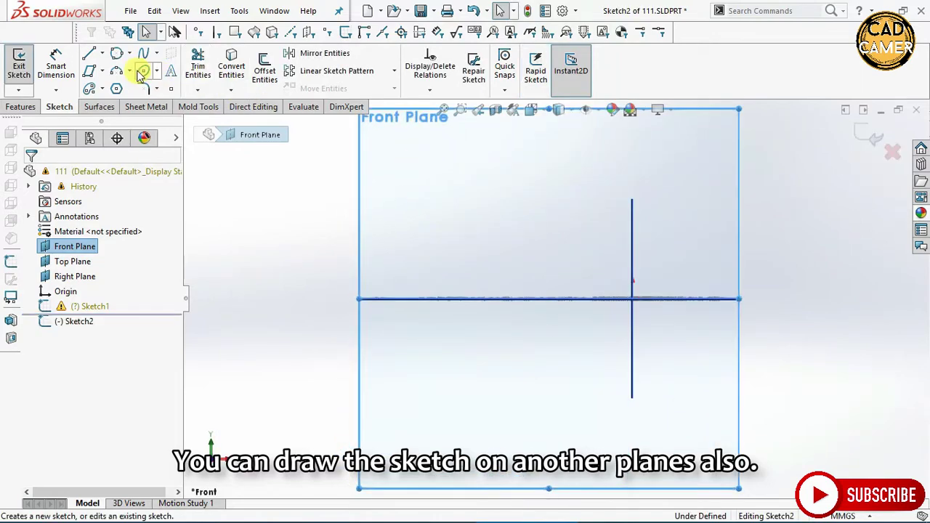
left_click(118, 55)
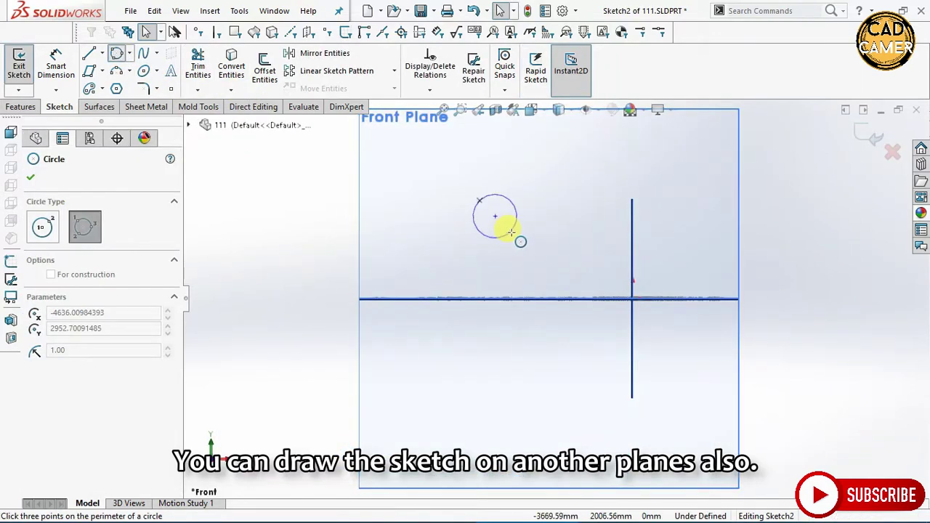
left_click(511, 233)
left_click(609, 175)
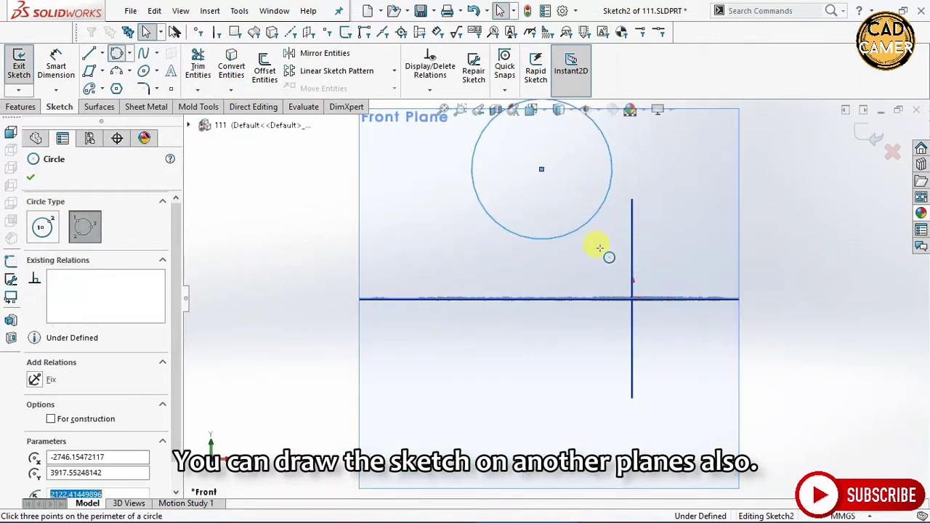
left_click(31, 177)
Step: Draw an ellipse overlapping the circle, exit Sketch2, and dismiss the error report
left_click(143, 71)
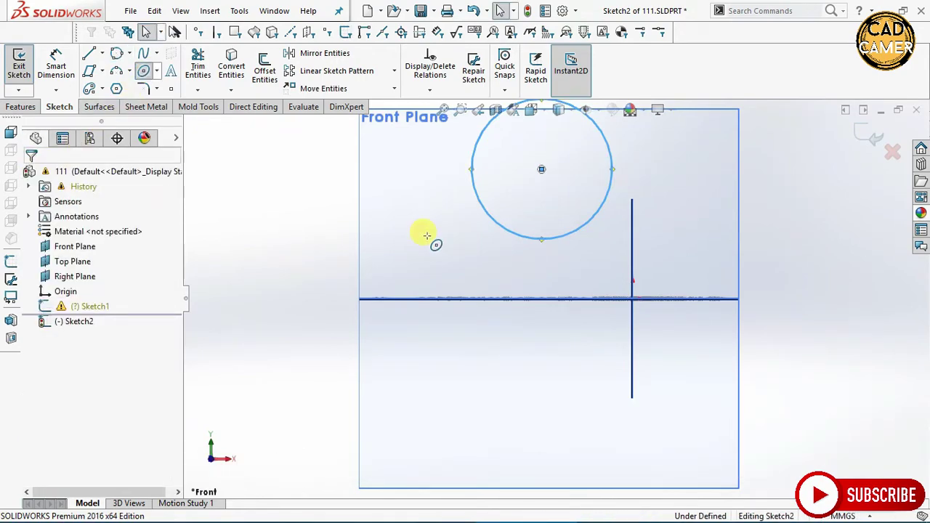
left_click(415, 220)
left_click(494, 151)
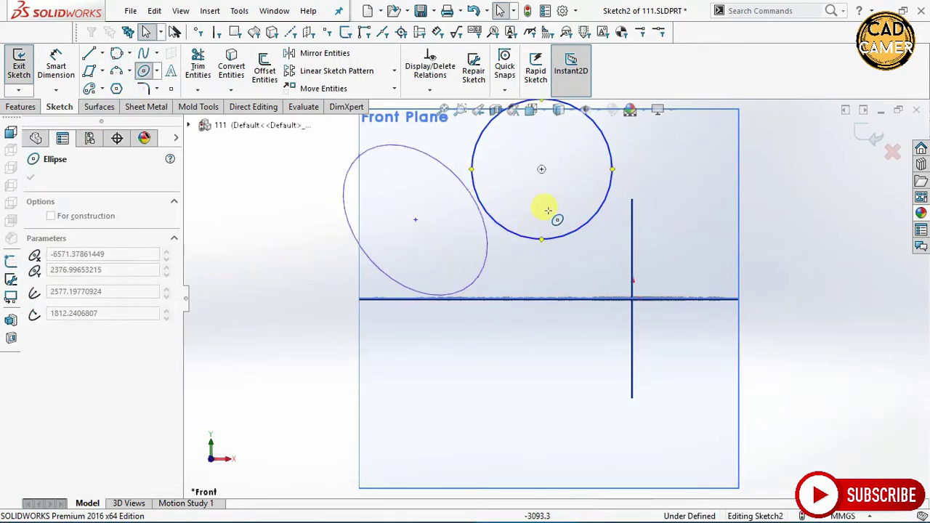
left_click(500, 256)
key("Escape")
key("z")
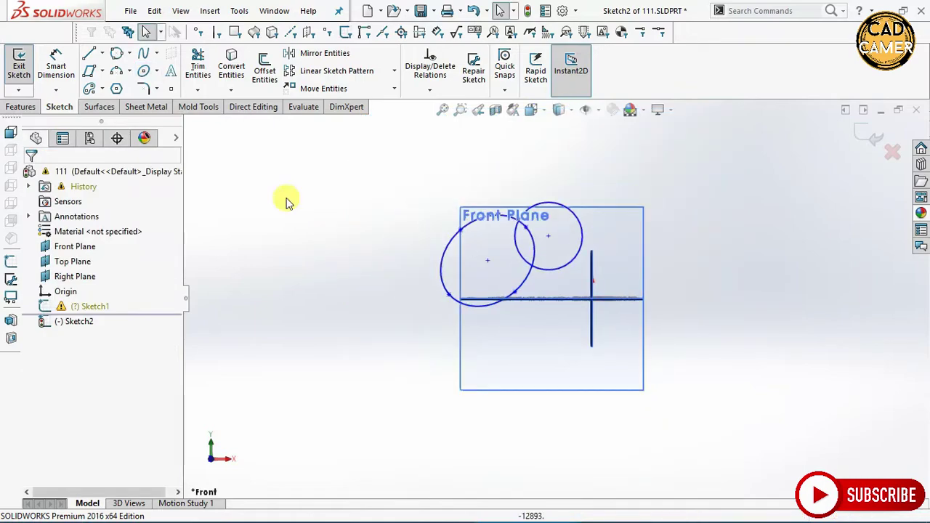
left_click(16, 73)
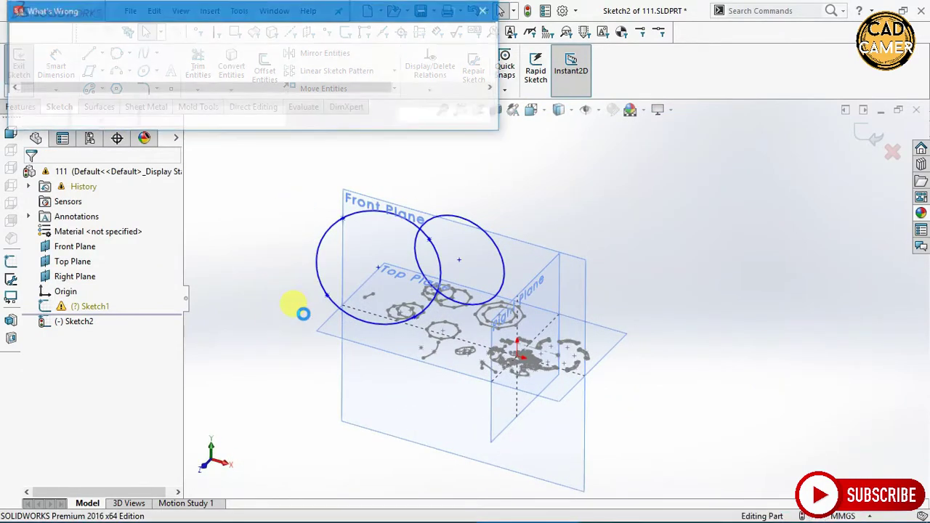
left_click(415, 119)
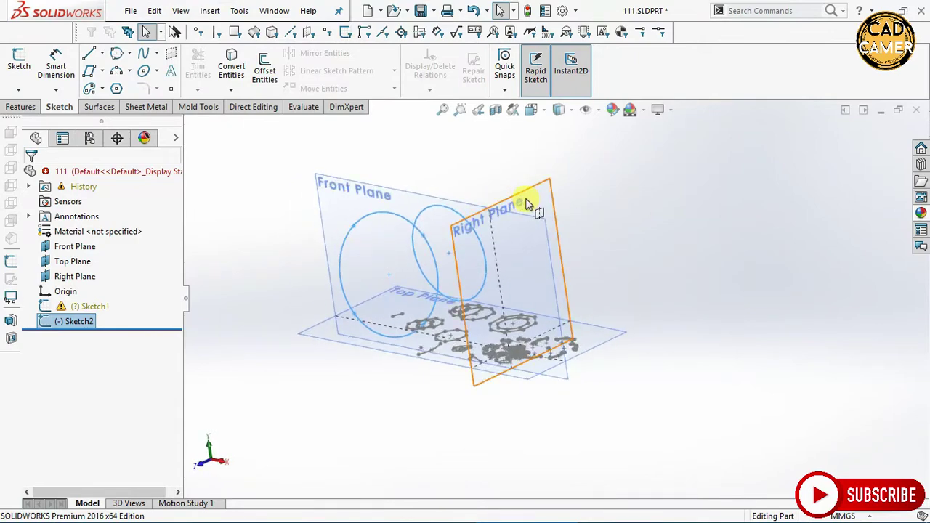
left_click(560, 175)
Step: Start a sketch on the Right Plane, abandon a circle, and draw a parallelogram instead
left_click(563, 160)
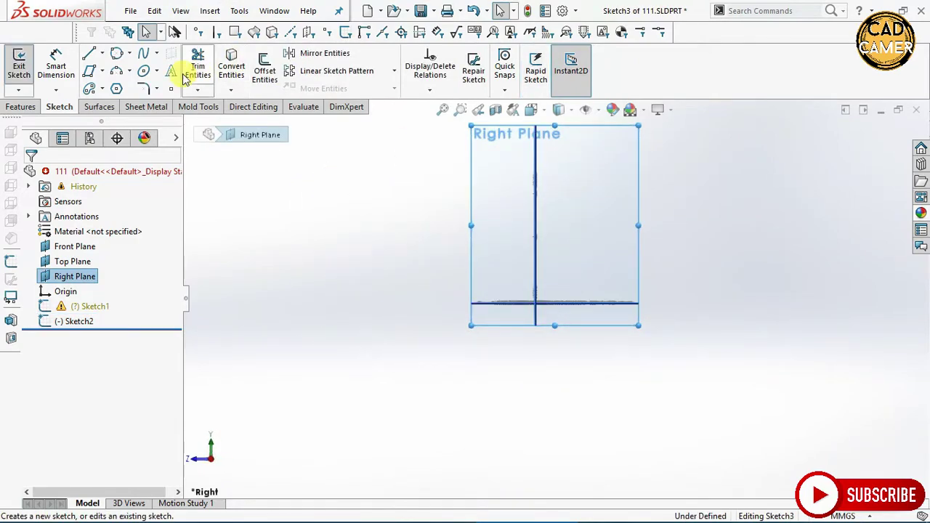
left_click(117, 55)
left_click(494, 220)
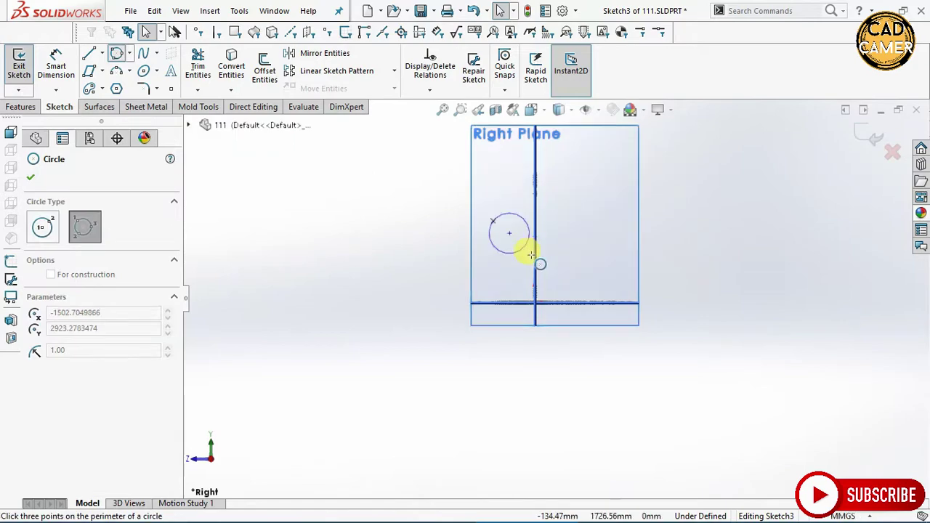
key("Escape")
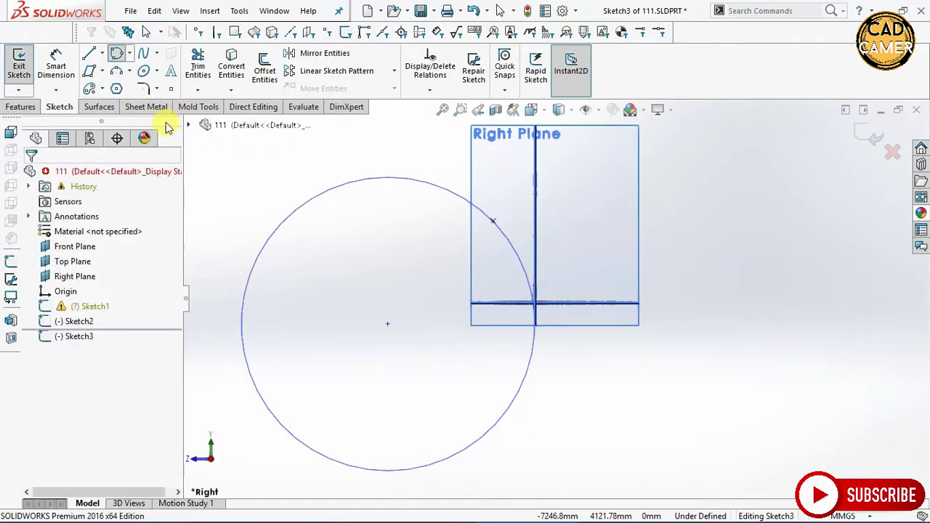
left_click(596, 254)
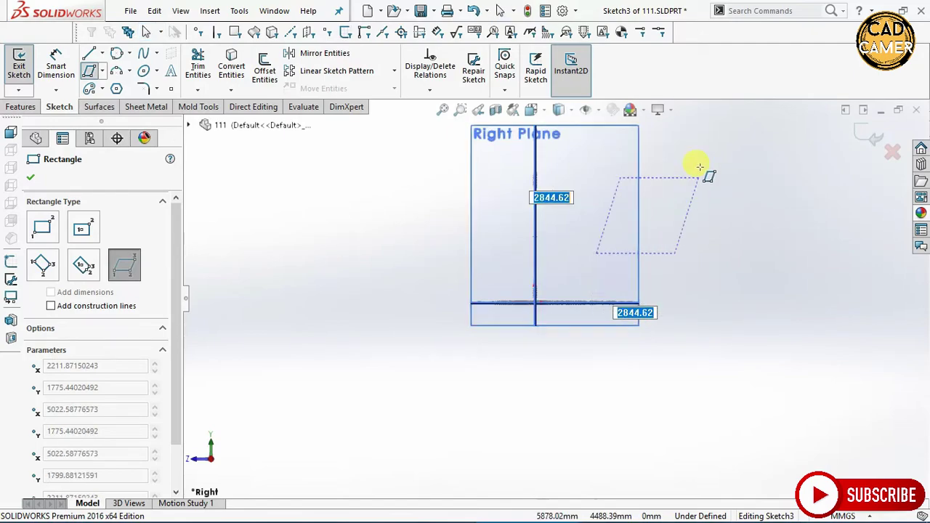
left_click(702, 161)
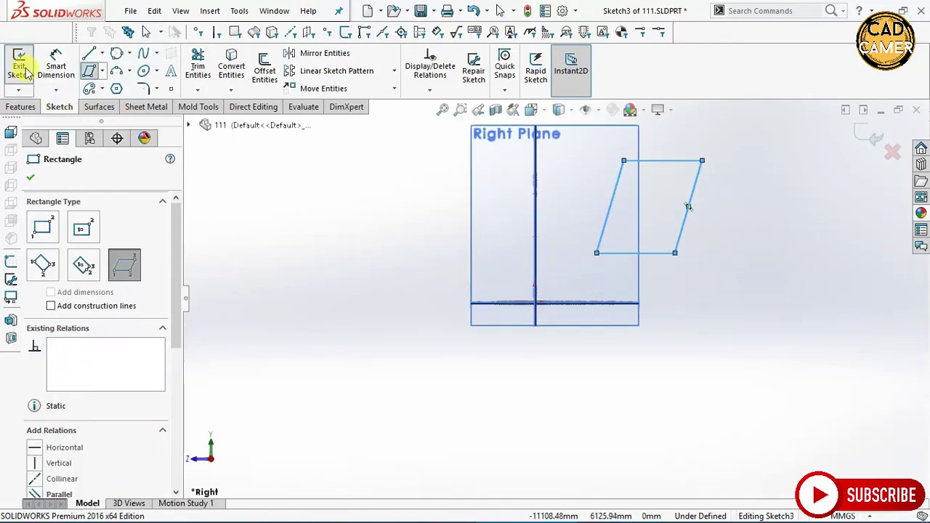
key("Escape")
Step: Exit Sketch3 with Ctrl+B, dismiss the What's Wrong warning, and orbit the model
mouse_move(208, 149)
middle_mouse_down()
mouse_move(446, 228)
mouse_move(466, 338)
middle_mouse_up()
key("ctrl+b")
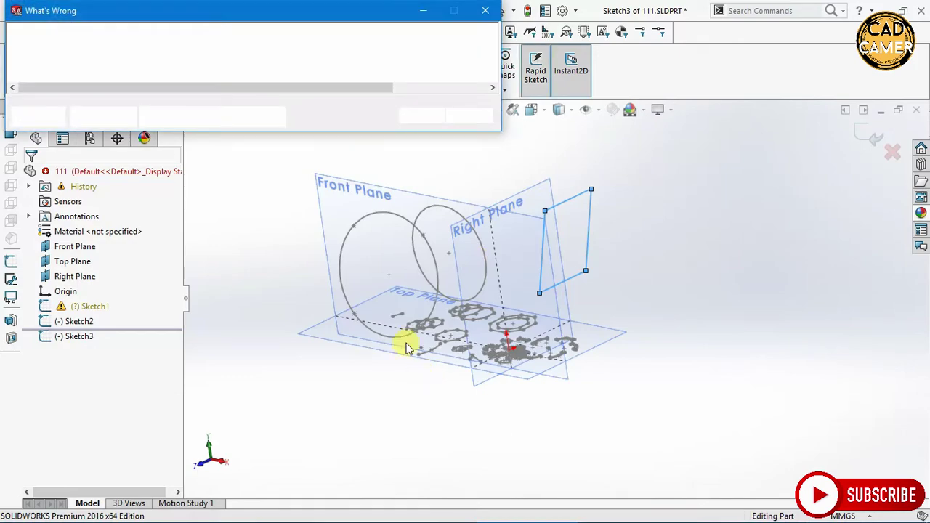
left_click(417, 114)
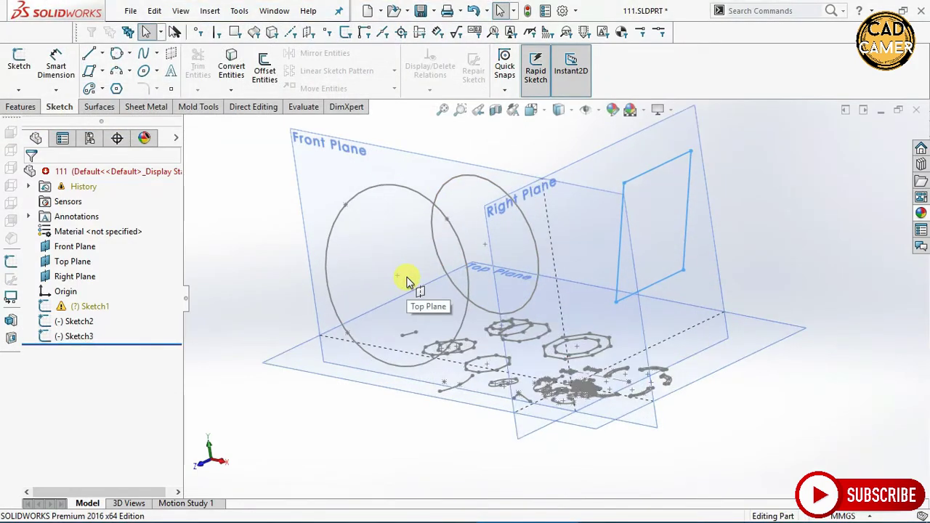
middle_click_drag(409, 277, 453, 342)
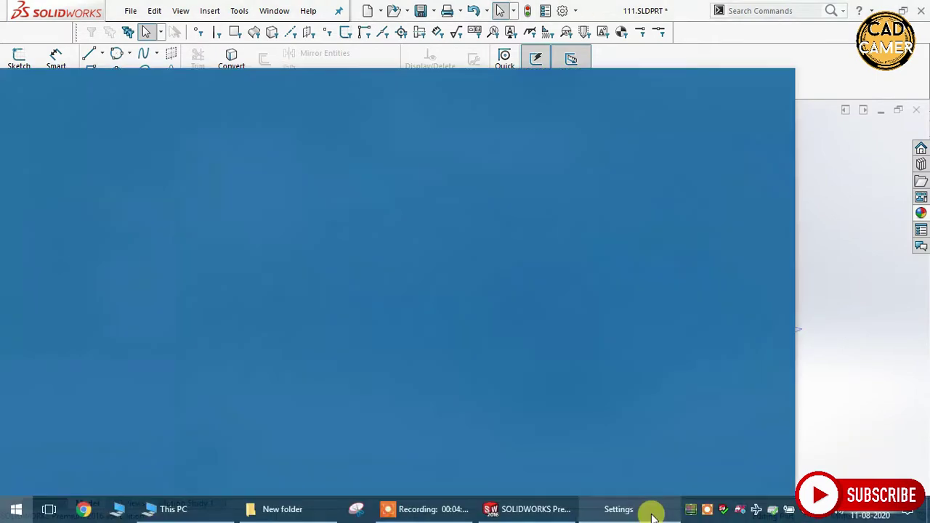
key("super")
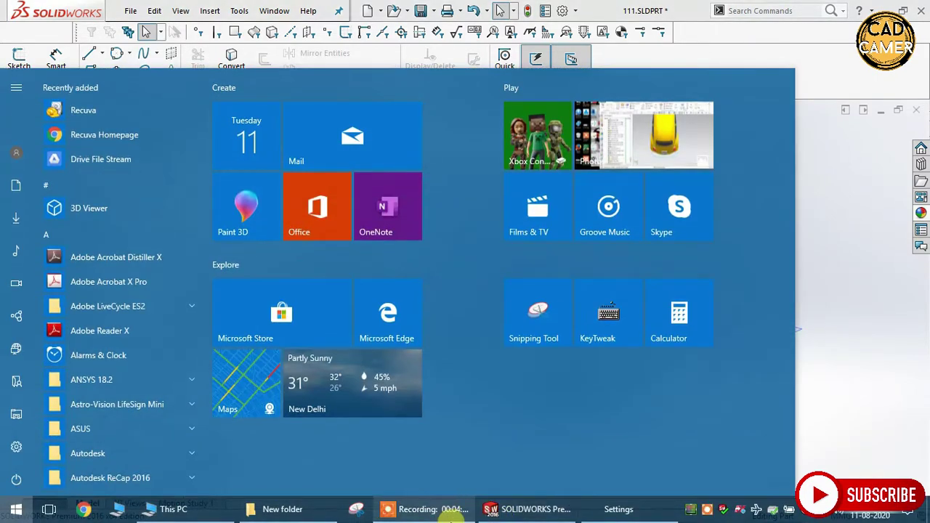
key("super")
mouse_move(582, 307)
middle_mouse_down()
mouse_move(567, 299)
mouse_move(560, 311)
mouse_move(571, 315)
middle_mouse_up()
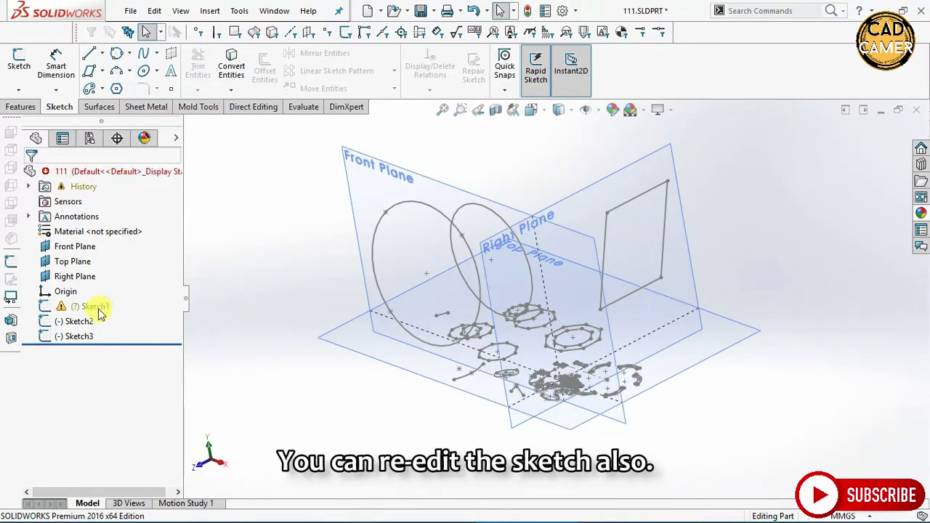
left_click(78, 321)
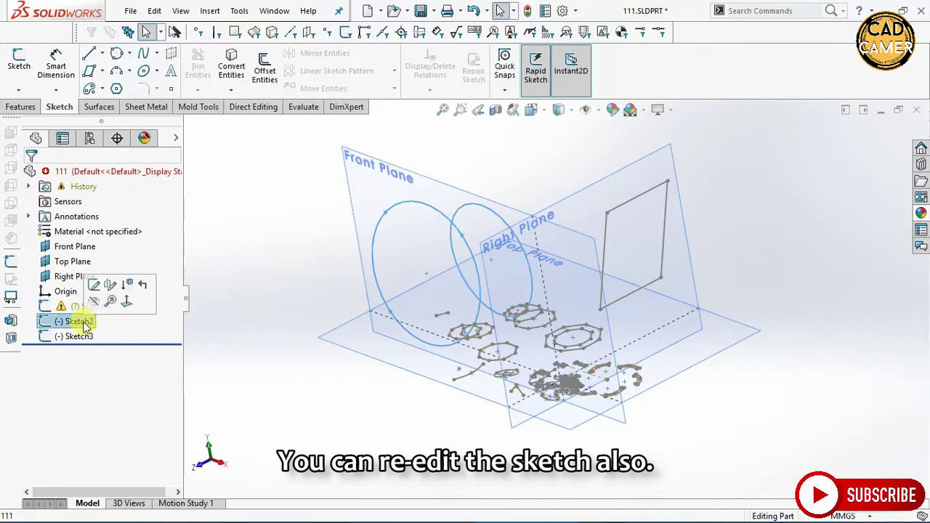
left_click(84, 337)
left_click(80, 306)
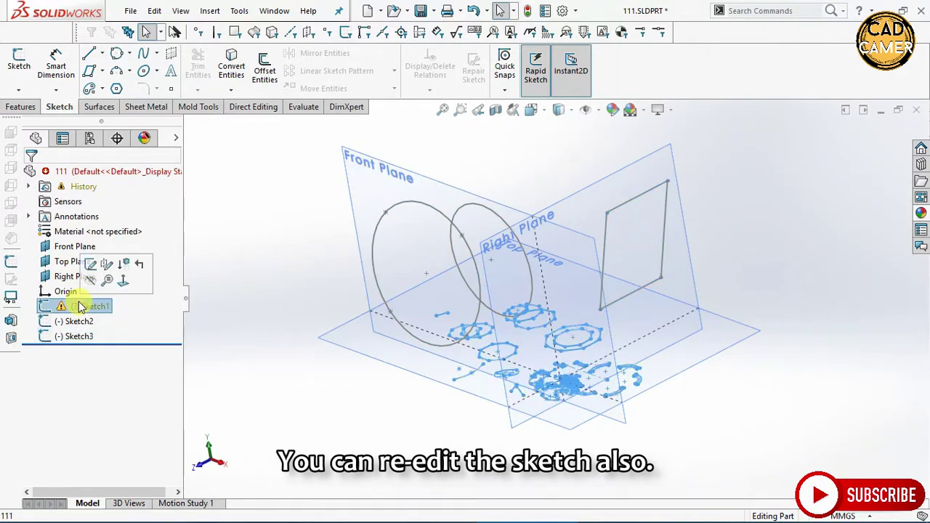
left_click(91, 266)
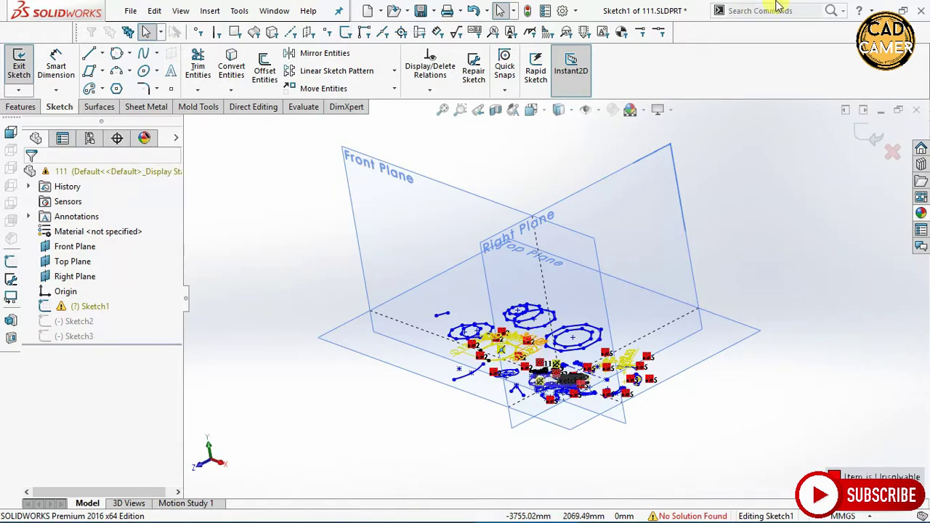
scroll(508, 350, "down", 2)
mouse_move(508, 350)
middle_mouse_down()
mouse_move(513, 362)
mouse_move(520, 356)
middle_mouse_up()
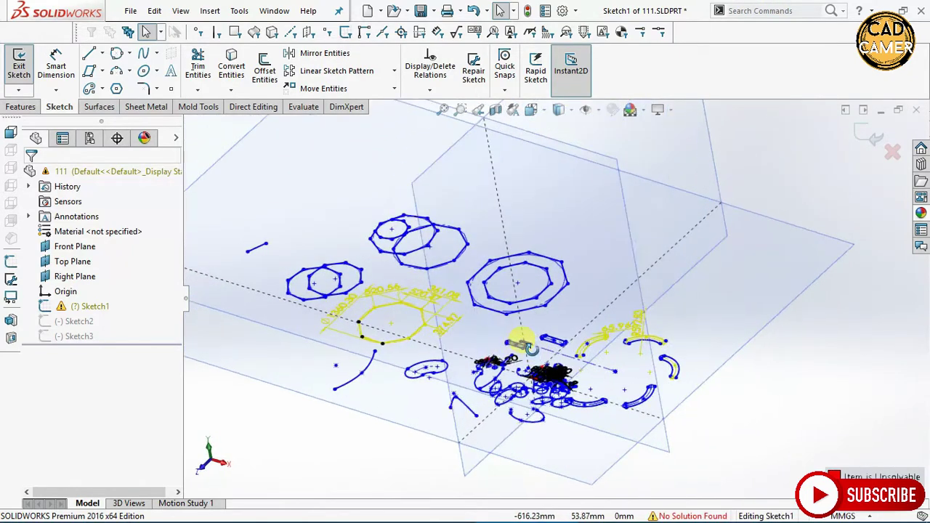
key("ctrl+8")
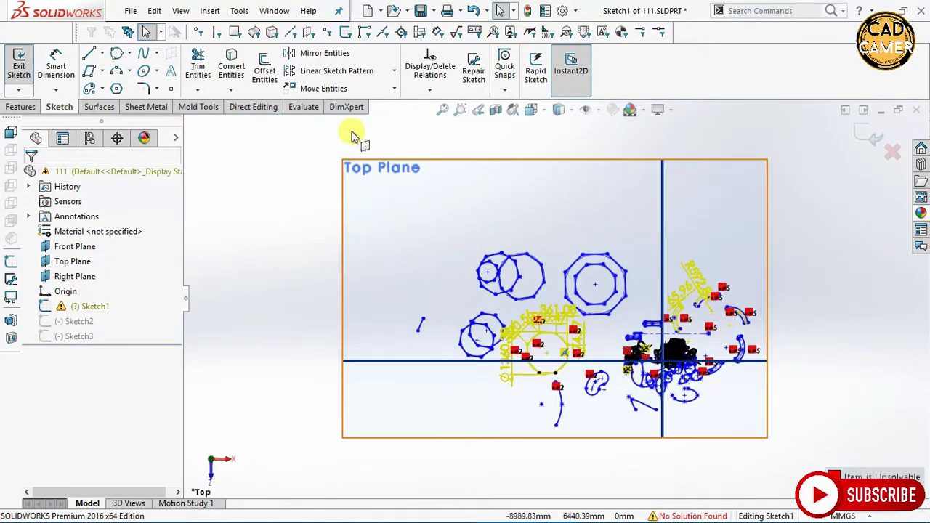
left_click(19, 64)
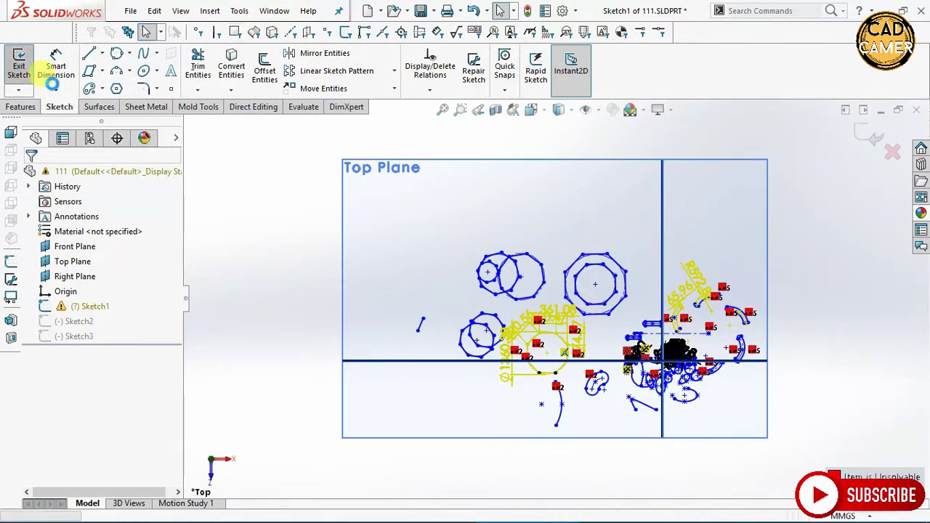
left_click(420, 114)
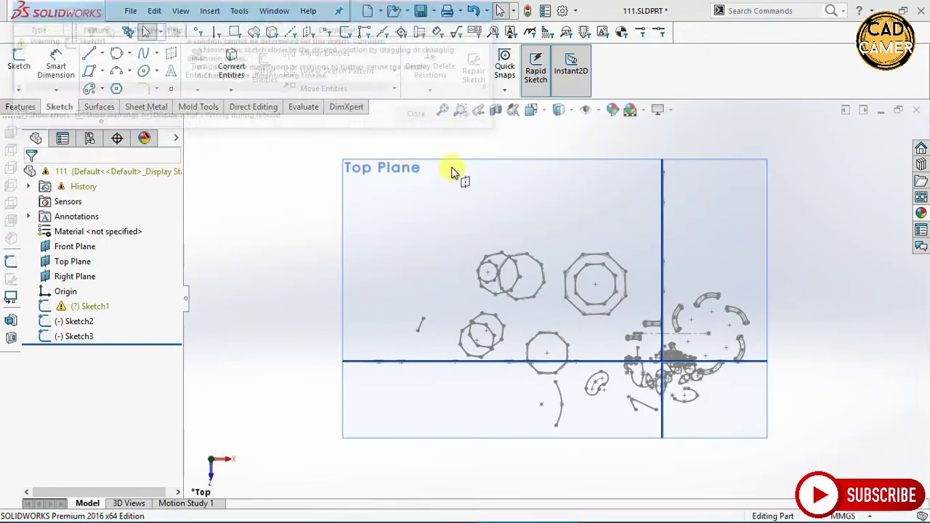
key("ctrl+7")
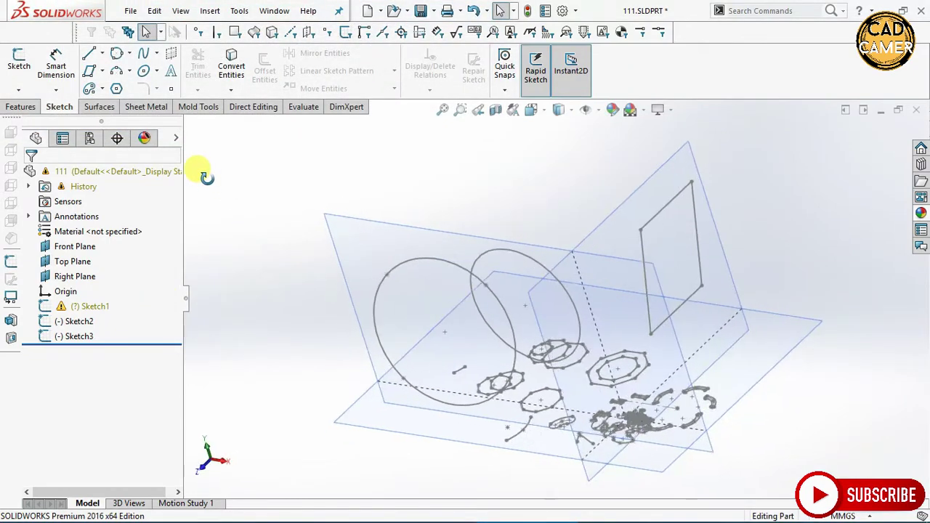
Step: View Sketch2 and then Sketch1 Normal To their planes
left_click(82, 322)
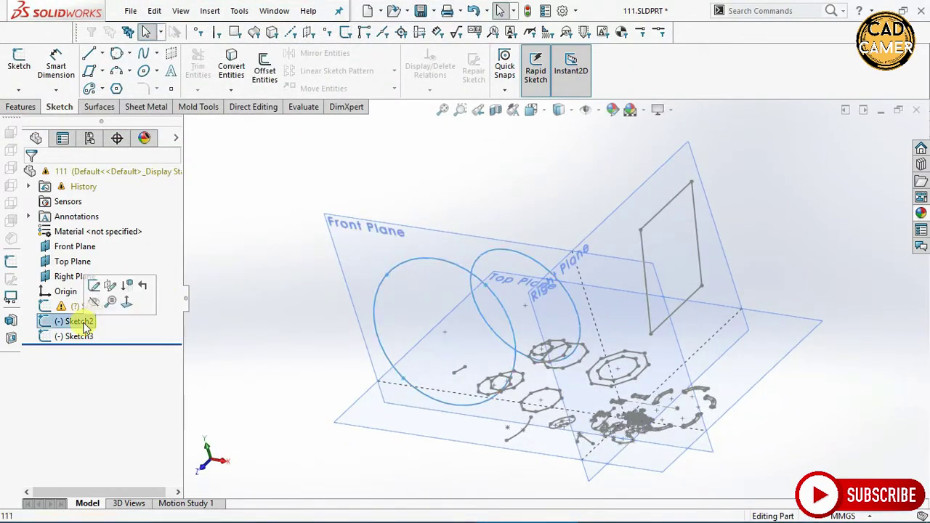
left_click(126, 302)
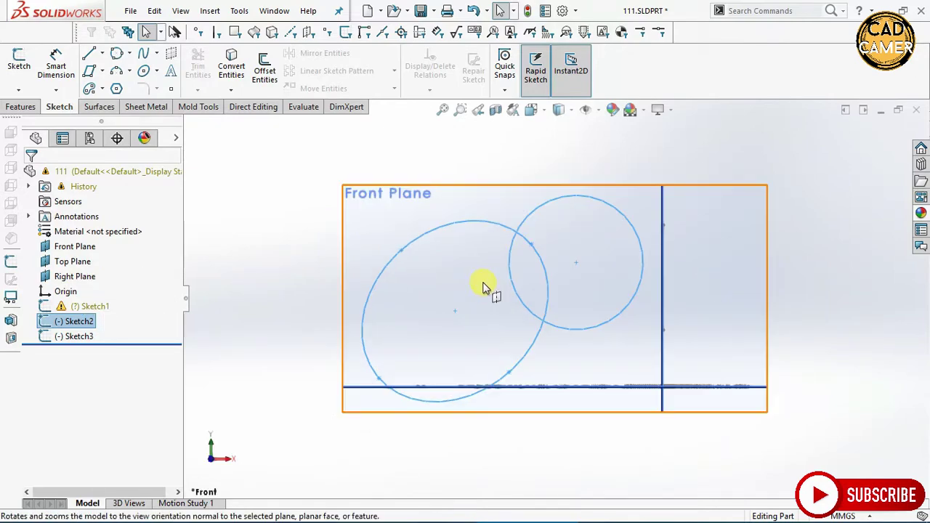
mouse_move(486, 285)
middle_mouse_down()
mouse_move(536, 327)
mouse_move(505, 342)
mouse_move(349, 289)
mouse_move(177, 315)
middle_mouse_up()
left_click(84, 306)
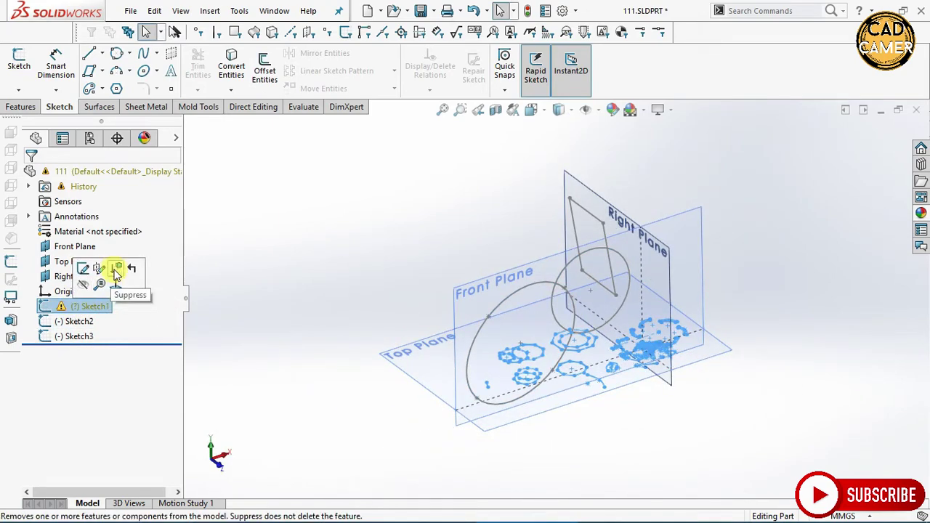
left_click(116, 287)
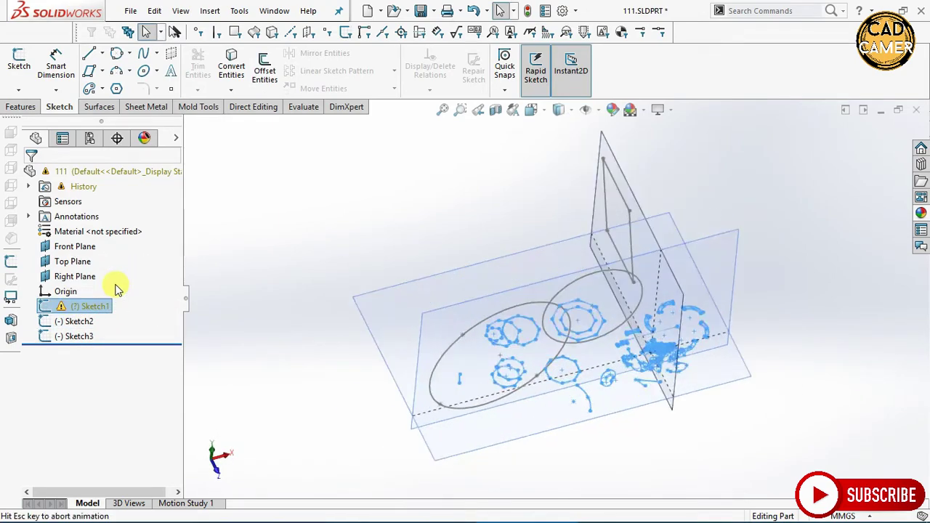
Step: Roll the part back to before Sketch2 and dismiss the rebuild warning
left_click(85, 324)
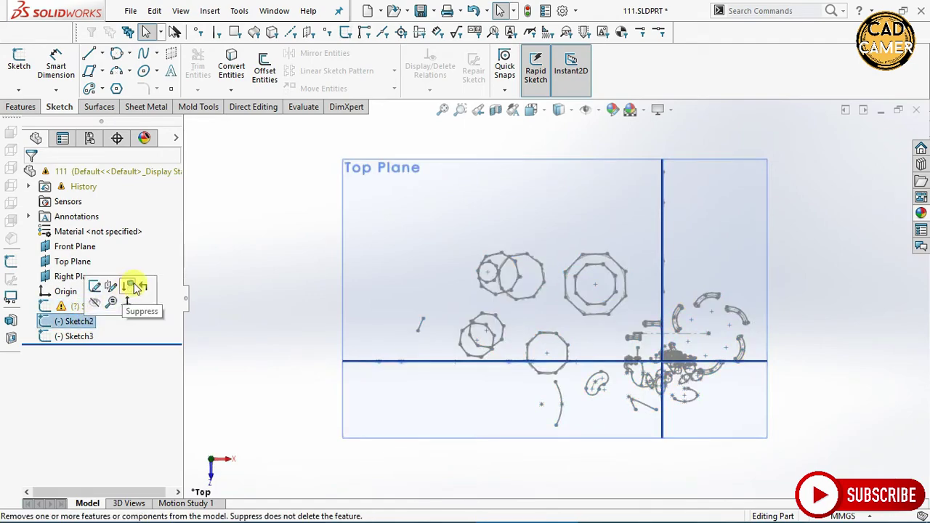
left_click(142, 287)
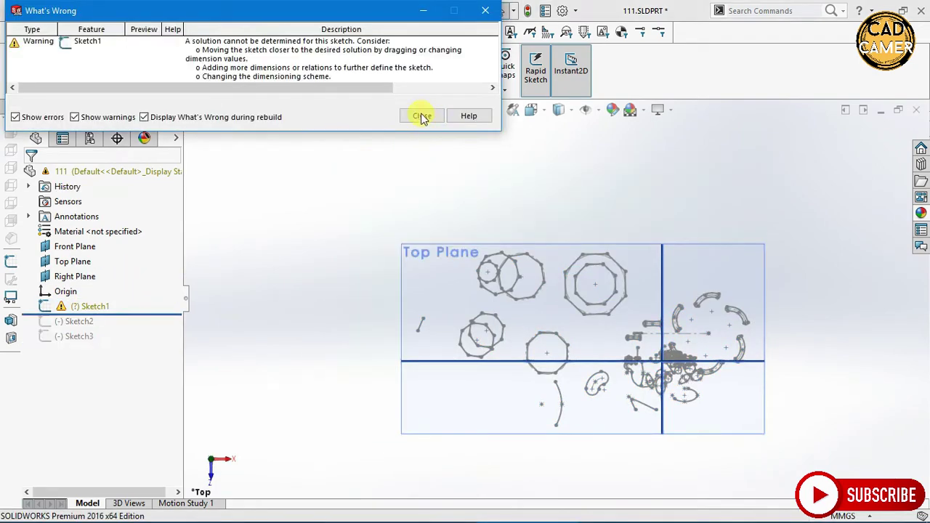
left_click(422, 117)
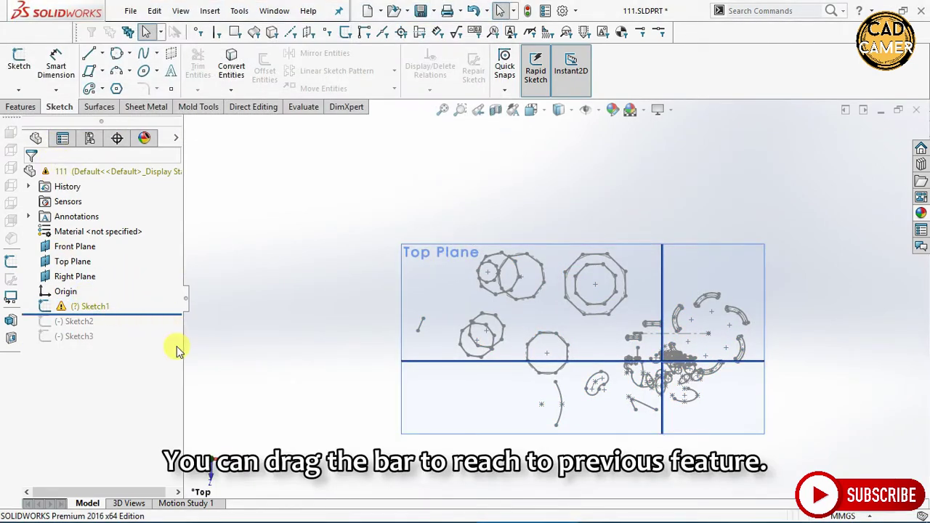
Step: Preview rolled states with Sketch2, then only Sketch1, before rolling forward past all three sketches
left_click_drag(139, 314, 131, 330)
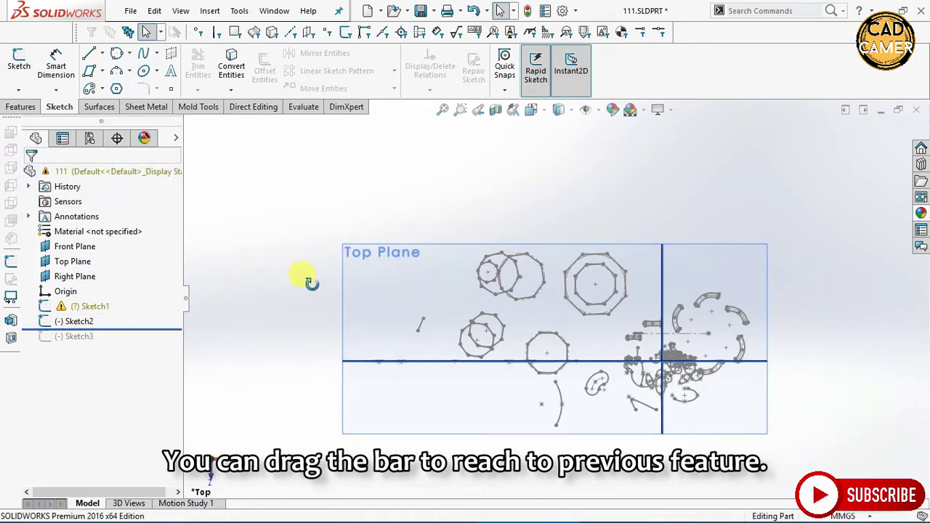
mouse_move(306, 280)
middle_mouse_down()
mouse_move(291, 186)
mouse_move(239, 182)
mouse_move(276, 210)
mouse_move(261, 250)
middle_mouse_up()
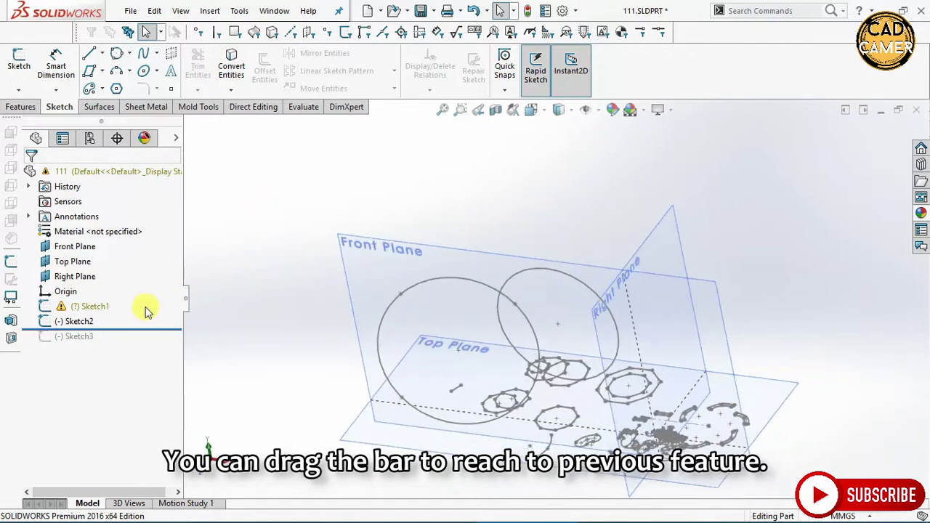
left_click_drag(120, 330, 109, 310)
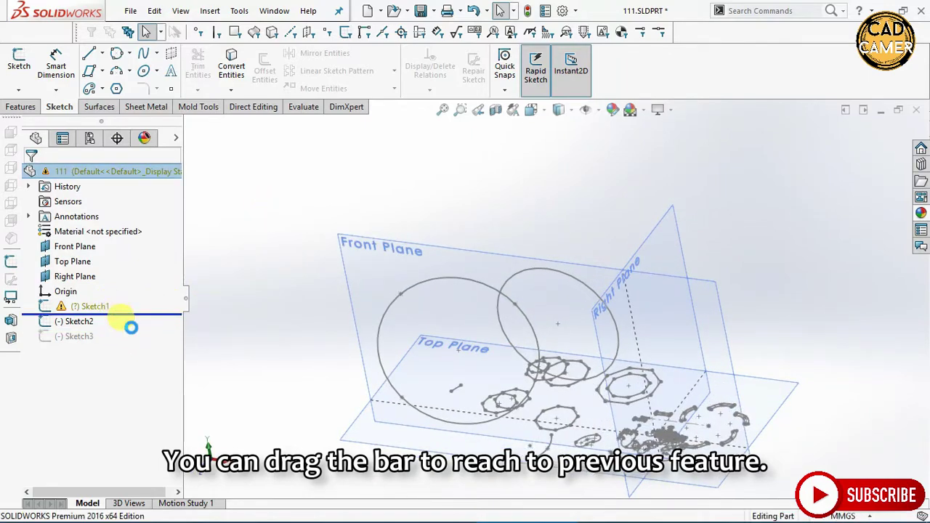
mouse_move(394, 327)
middle_mouse_down()
mouse_move(385, 264)
mouse_move(382, 314)
middle_mouse_up()
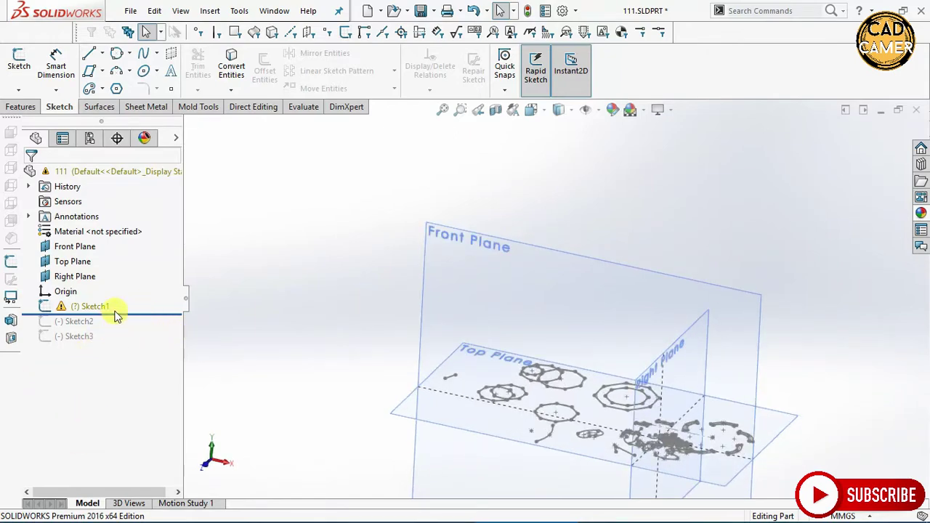
mouse_move(126, 314)
left_mouse_down()
mouse_move(126, 297)
mouse_move(140, 324)
left_mouse_up()
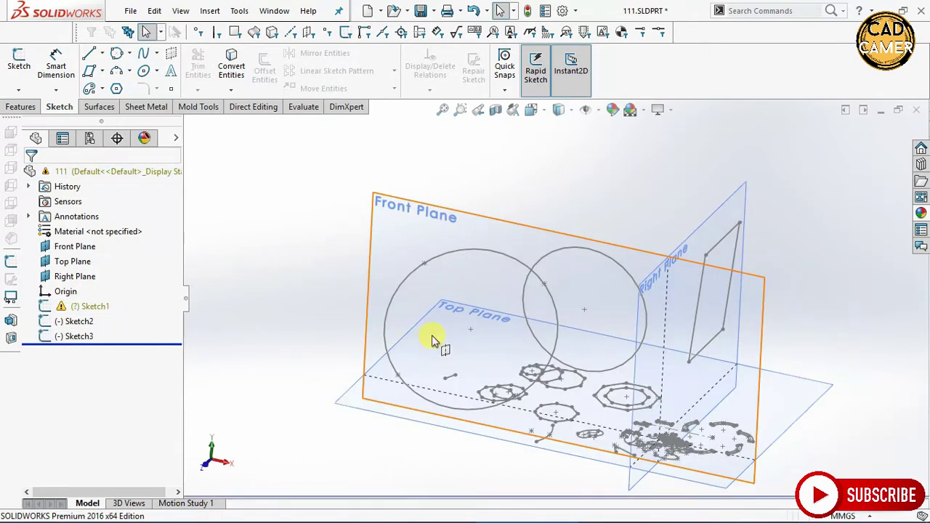
Step: Move Sketch3 above Sketch2 in the tree and roll back to just after Sketch3
middle_click_drag(635, 338, 596, 339)
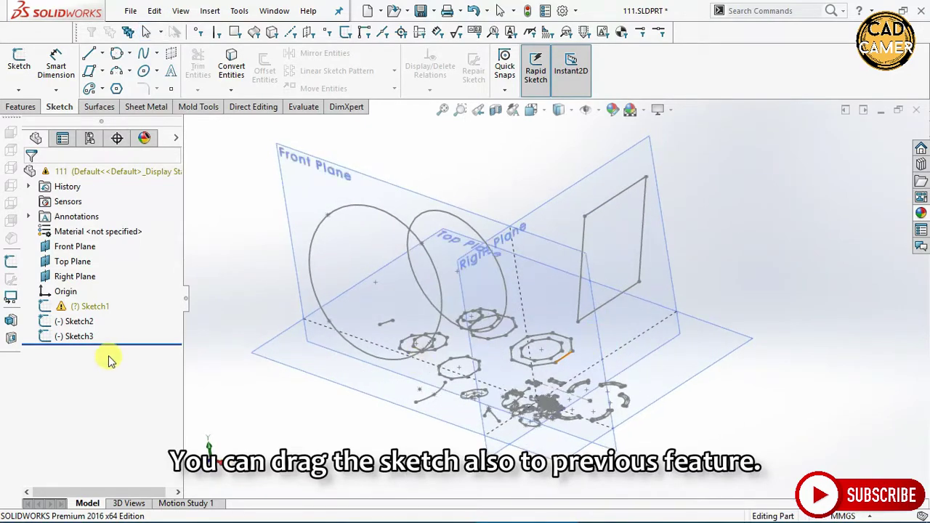
left_click(76, 337)
left_click_drag(77, 331, 72, 309)
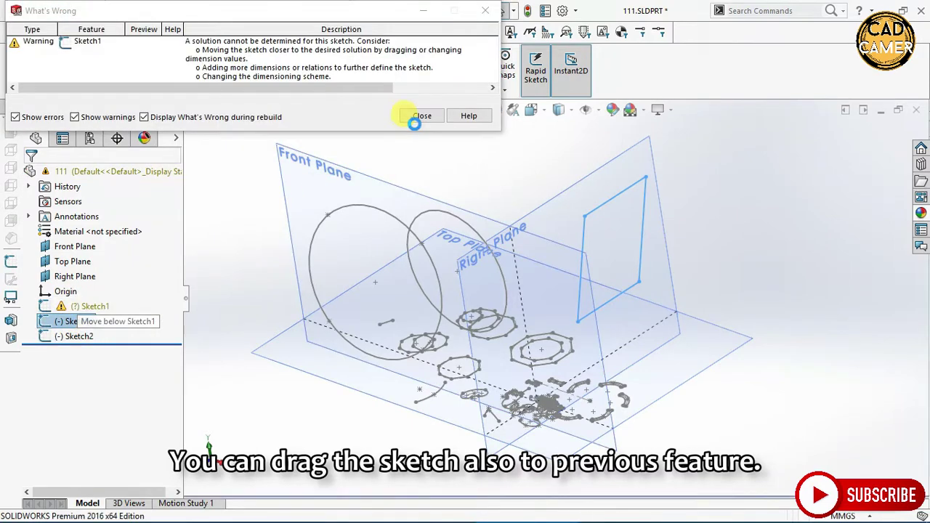
left_click(418, 117)
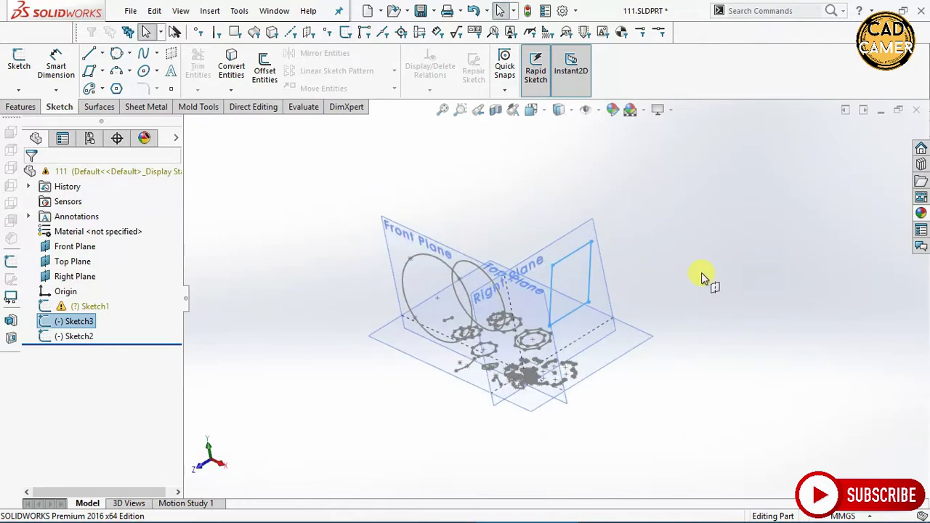
left_click_drag(116, 341, 117, 329)
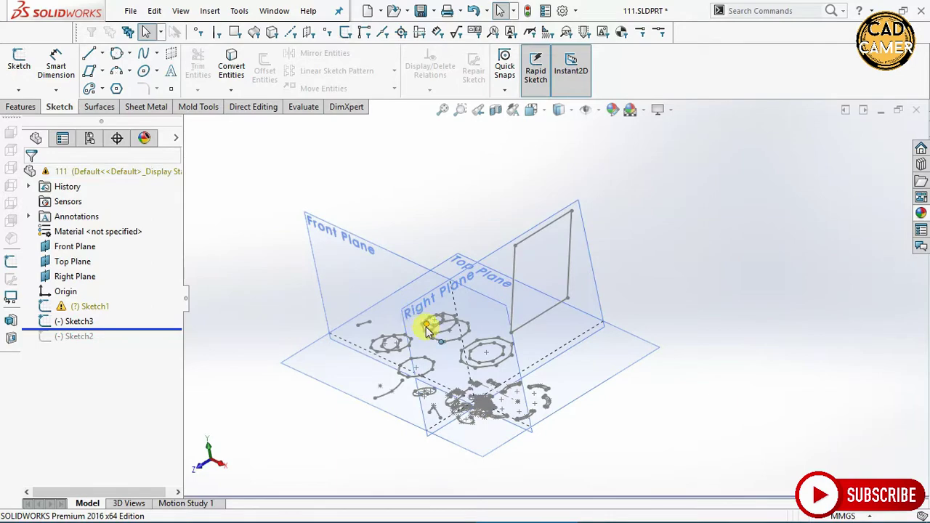
mouse_move(426, 324)
middle_mouse_down()
mouse_move(483, 309)
mouse_move(426, 308)
middle_mouse_up()
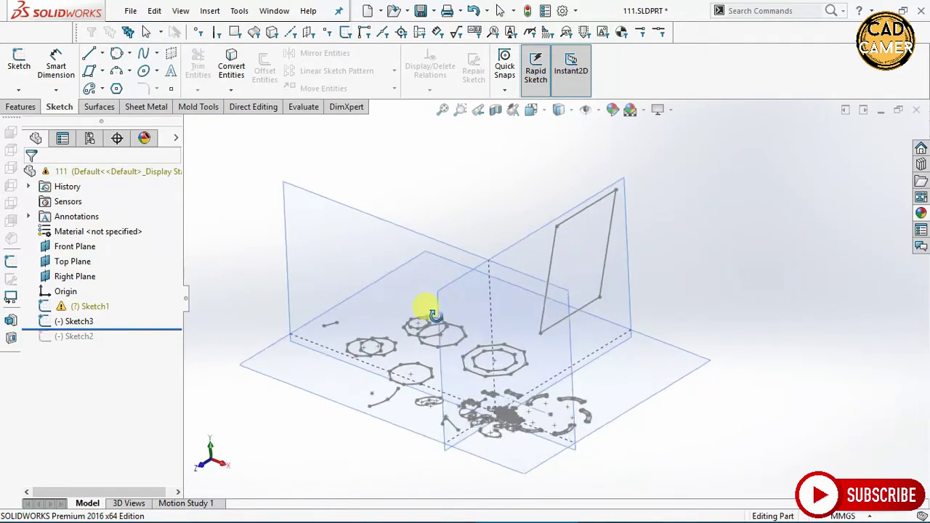
Step: Assign A286 Iron Base Superalloy as the part's material through Edit Material
left_click(105, 235)
right_click(106, 241)
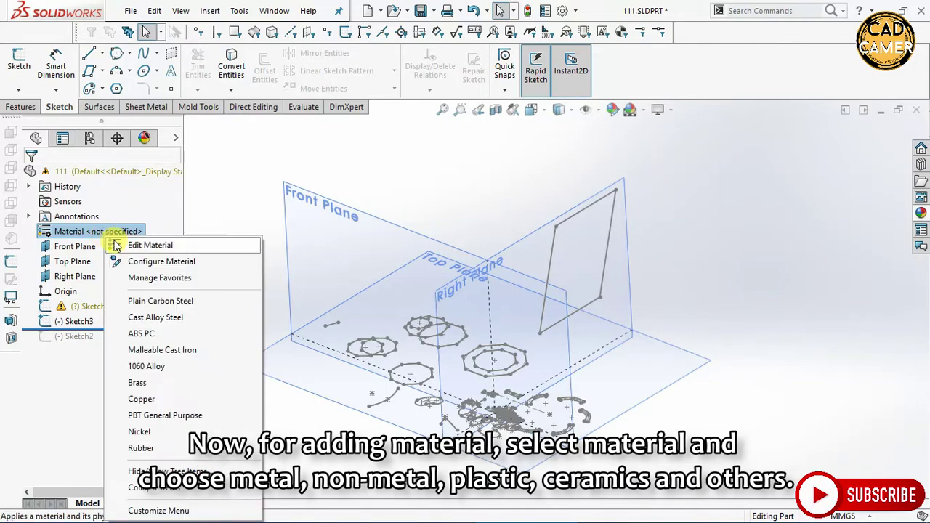
left_click(120, 247)
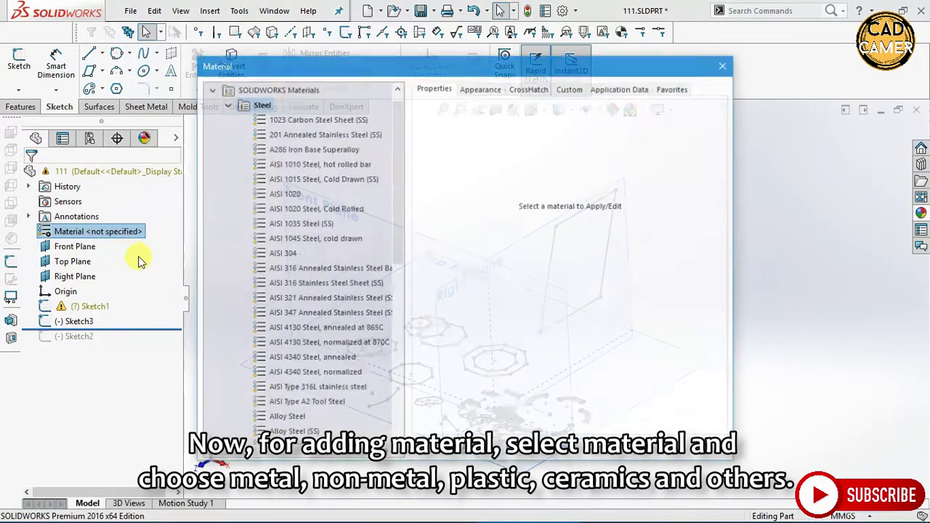
left_click(313, 118)
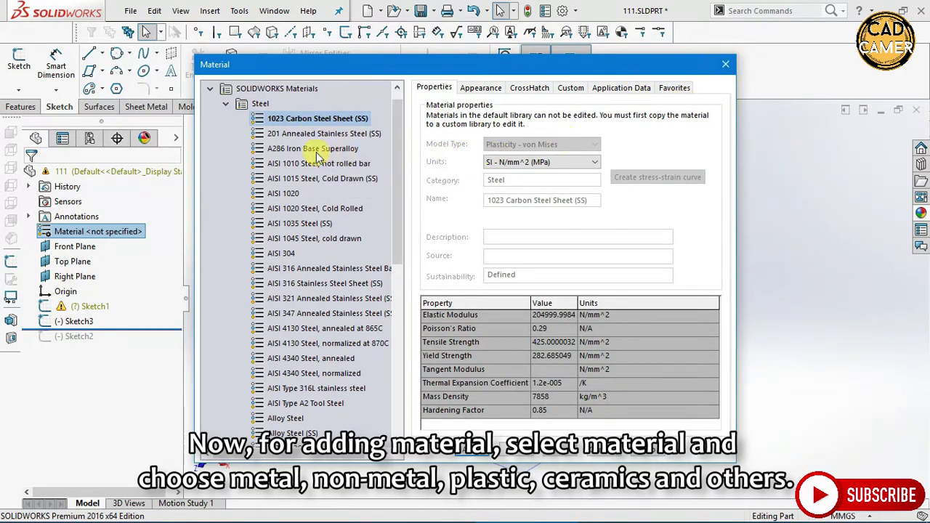
left_click(314, 152)
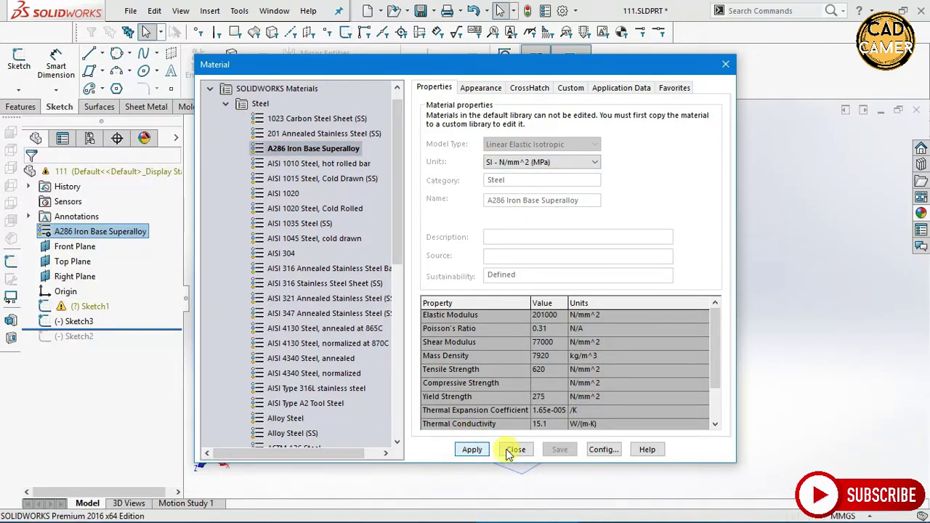
left_click(515, 450)
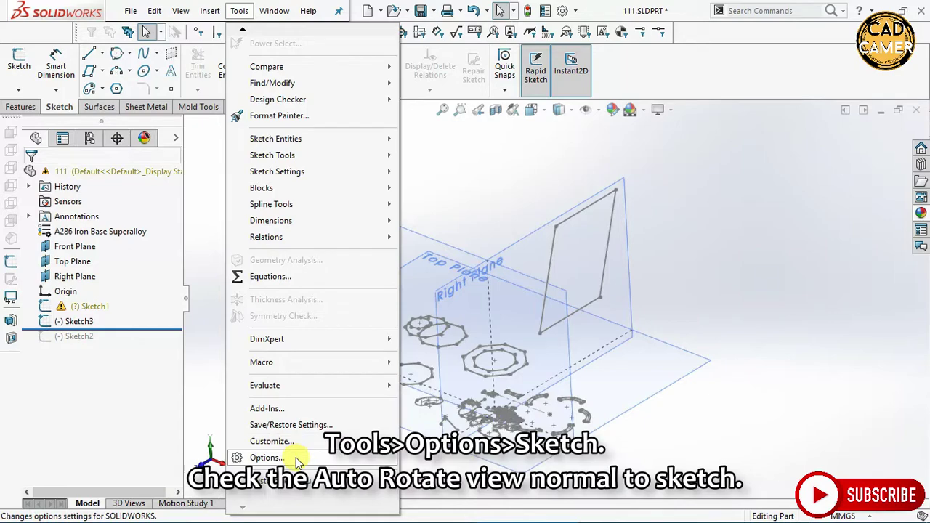
left_click(266, 458)
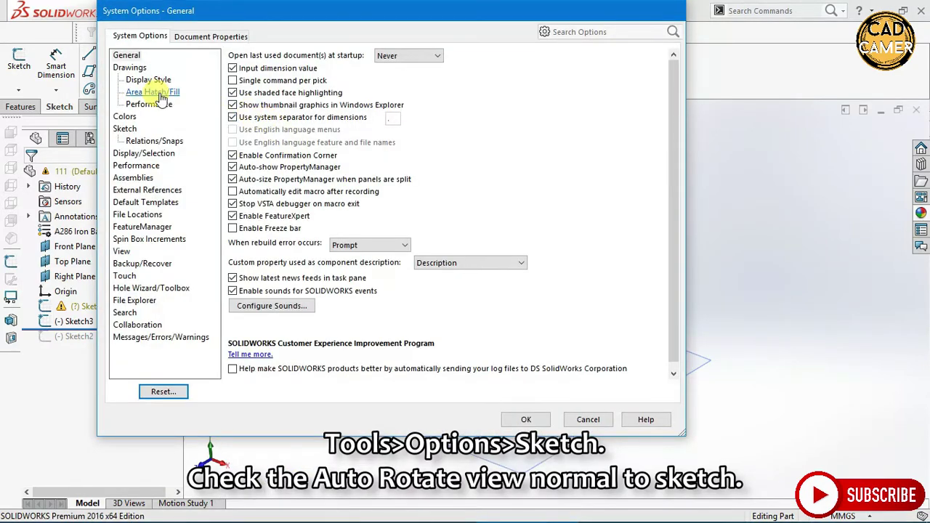
left_click(131, 129)
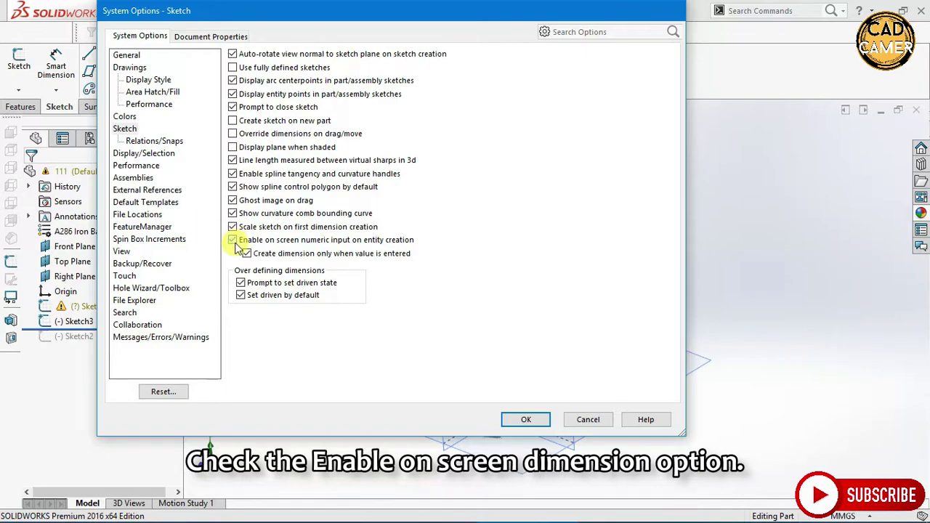
left_click(152, 143)
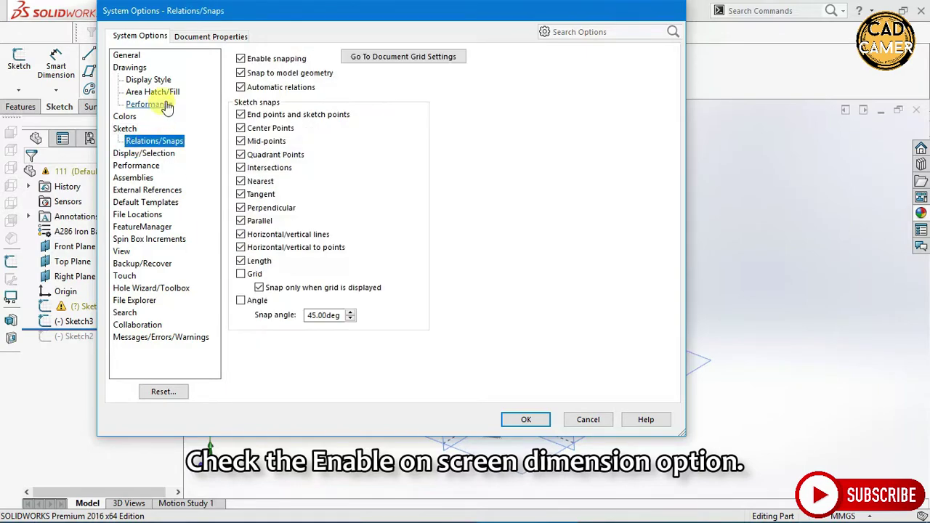
left_click(145, 153)
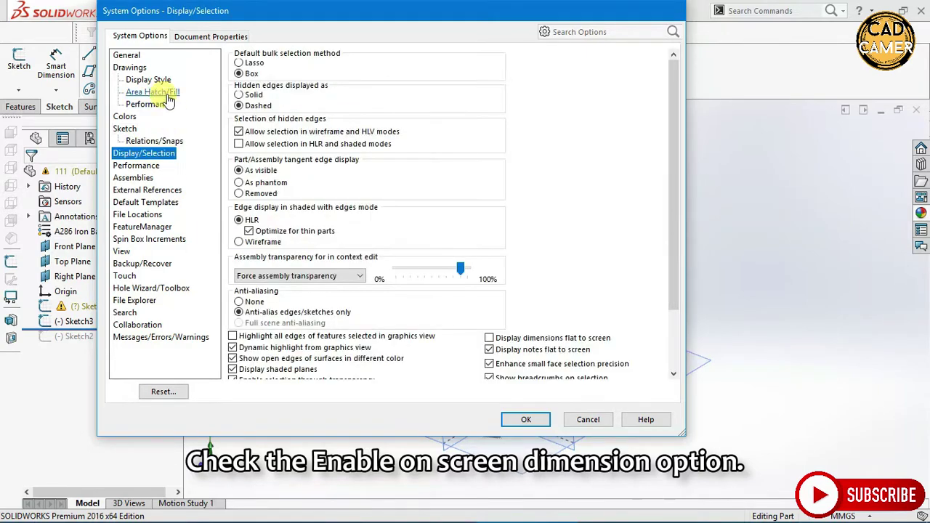
left_click(134, 58)
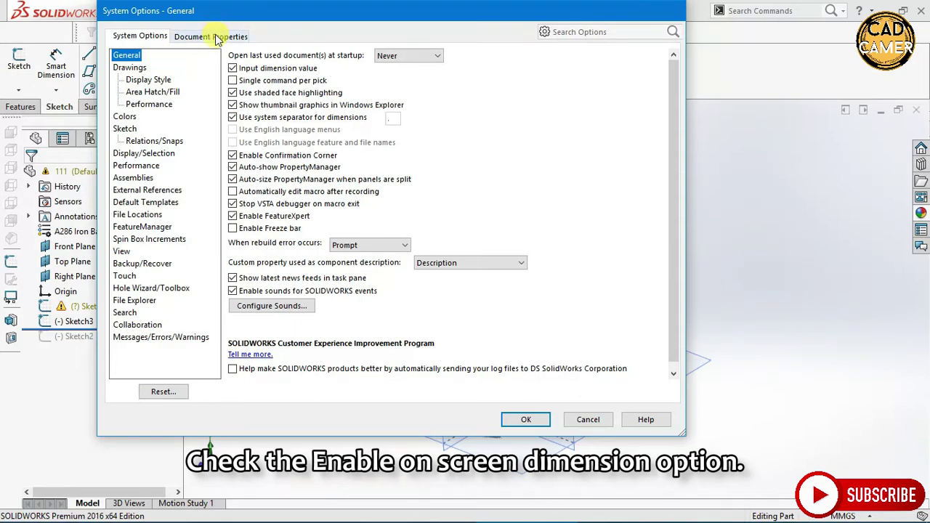
left_click(217, 38)
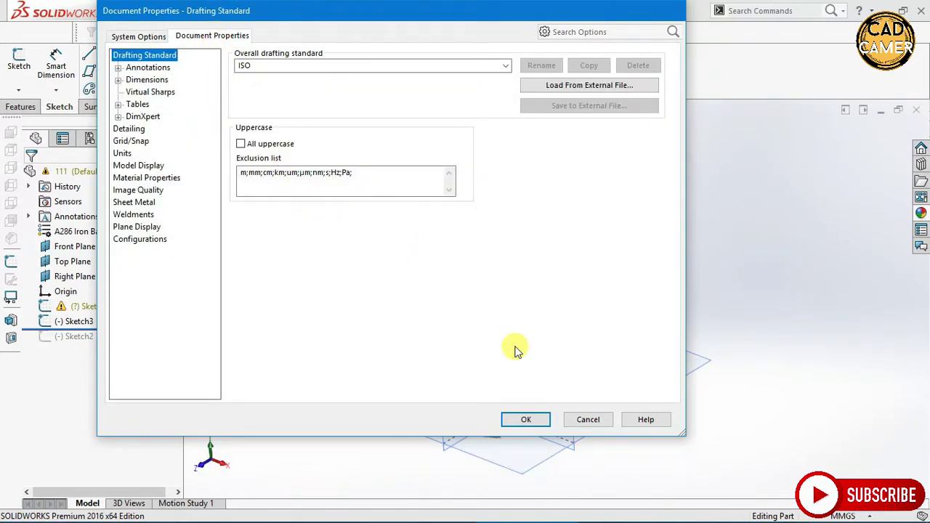
left_click(528, 420)
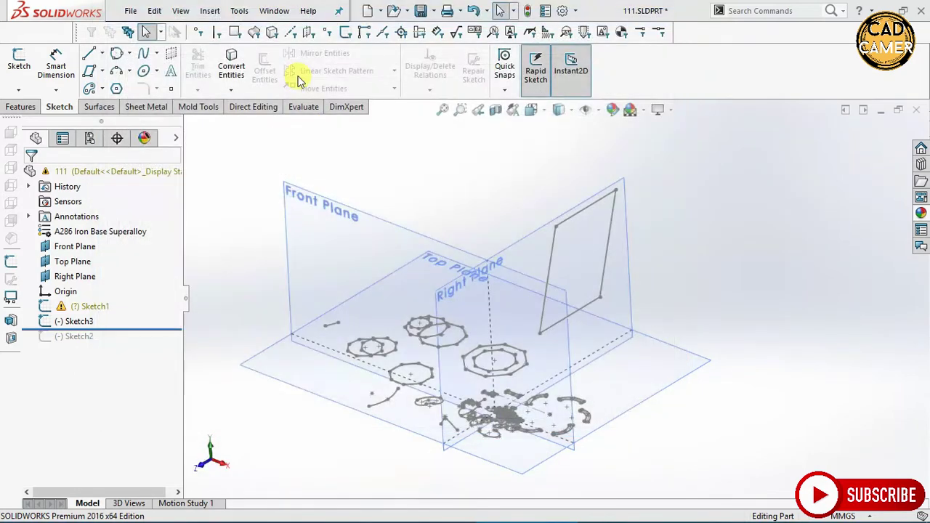
Step: Open Tools > Customize and browse Shortcut Bars, Commands, Menus, Mouse Gestures, ending on Keyboard
left_click(242, 12)
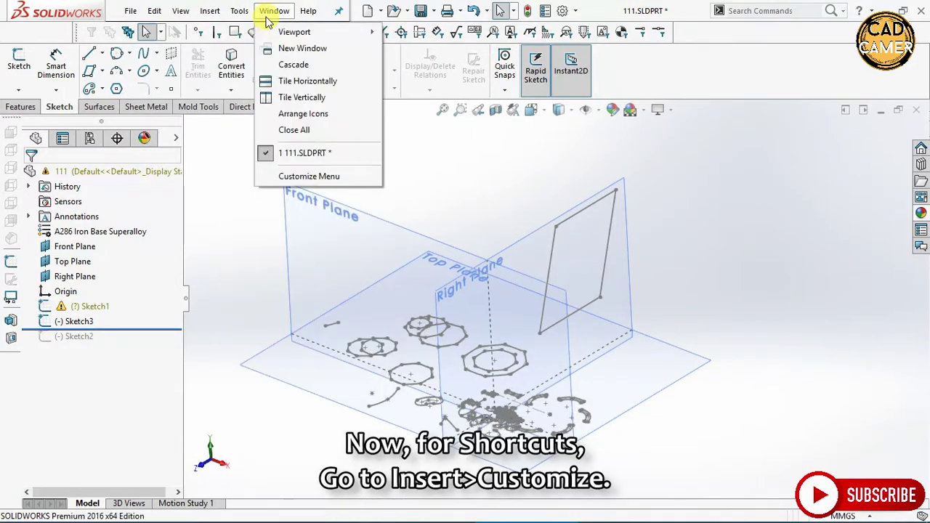
left_click(270, 442)
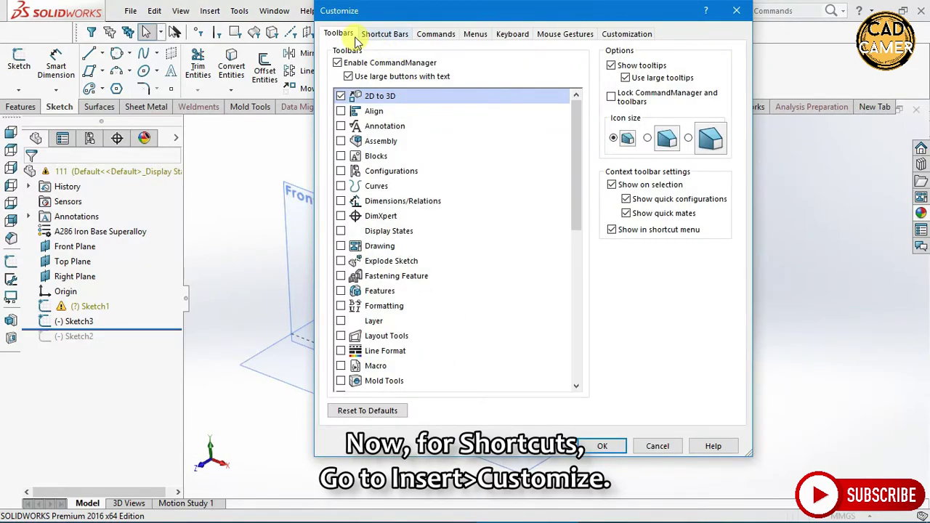
left_click(380, 34)
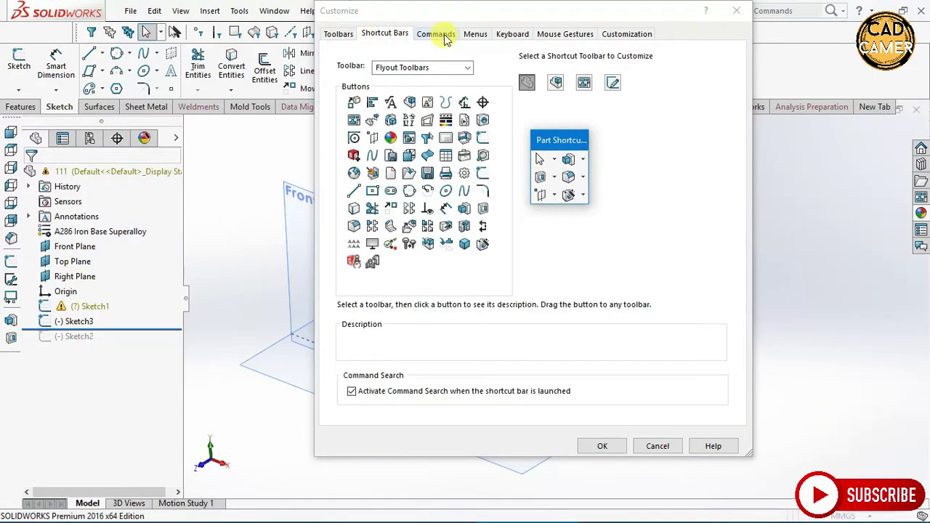
left_click(443, 35)
left_click(477, 35)
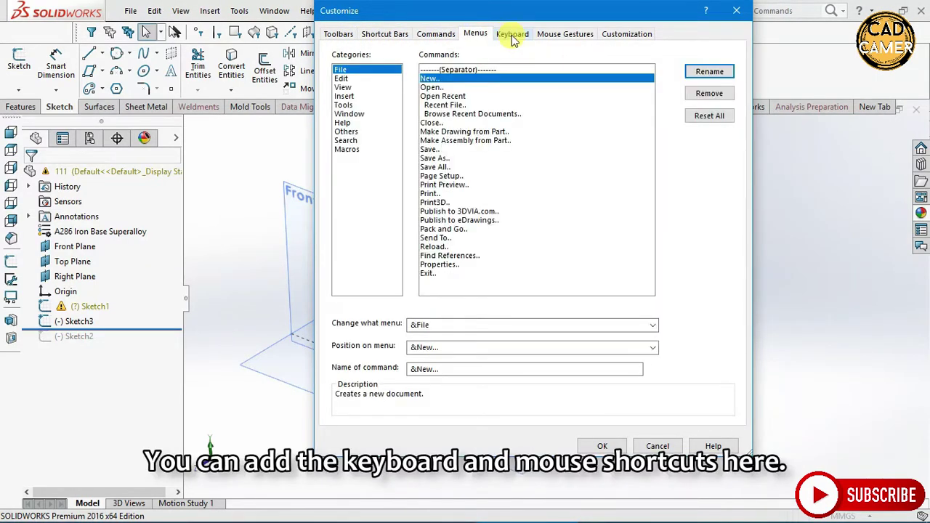
left_click(511, 35)
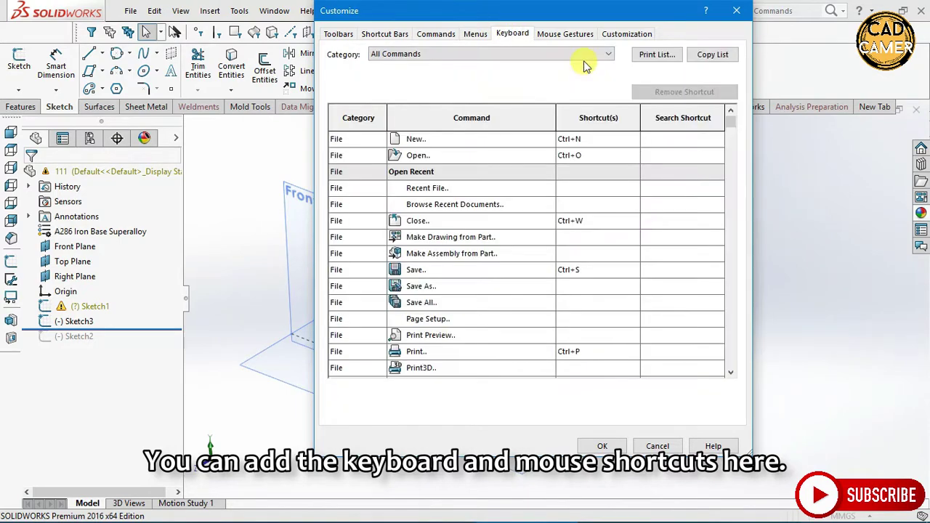
left_click(574, 37)
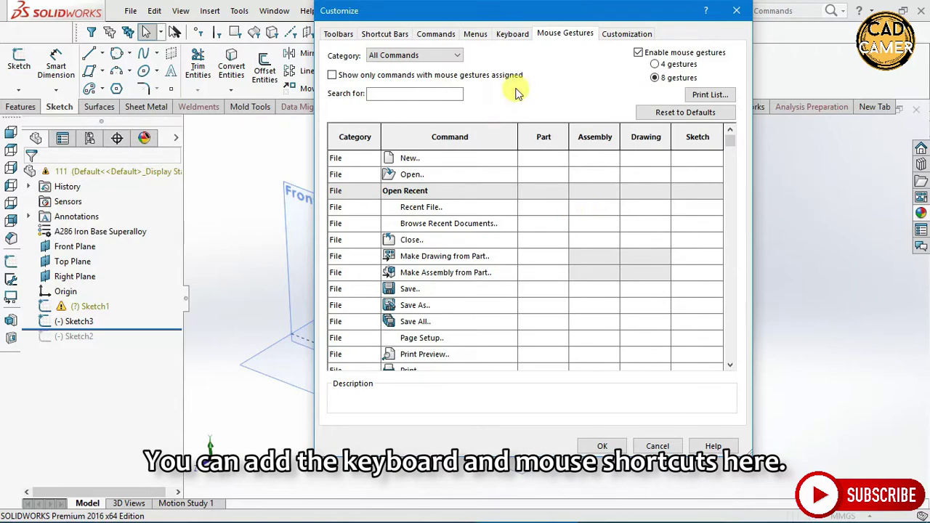
left_click(514, 34)
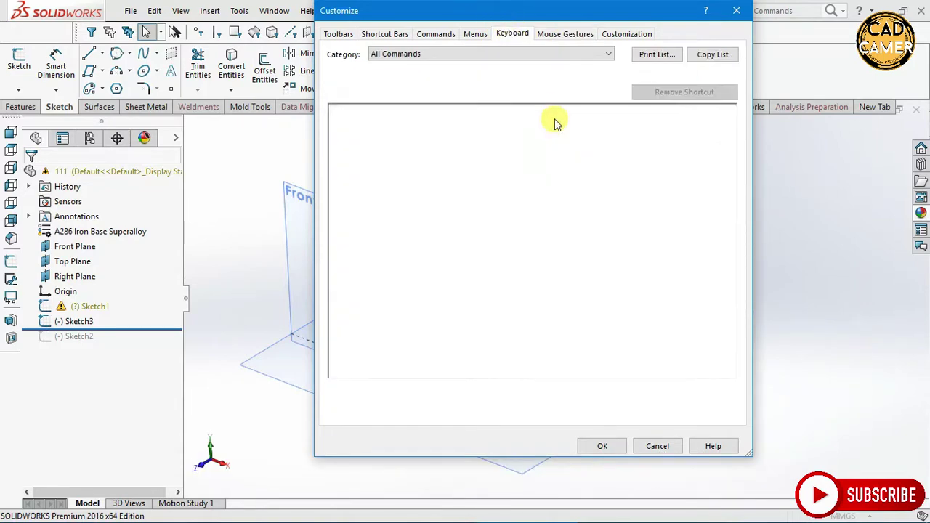
left_click(555, 36)
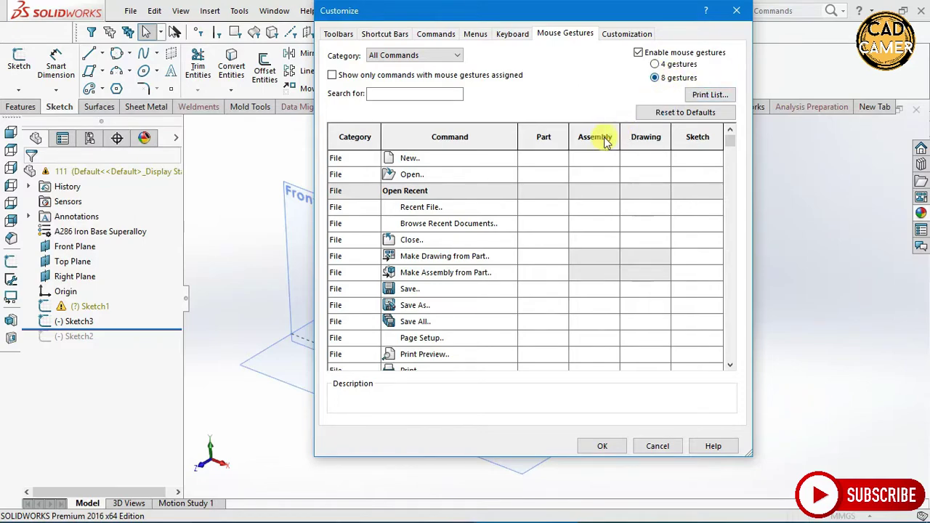
left_click(508, 33)
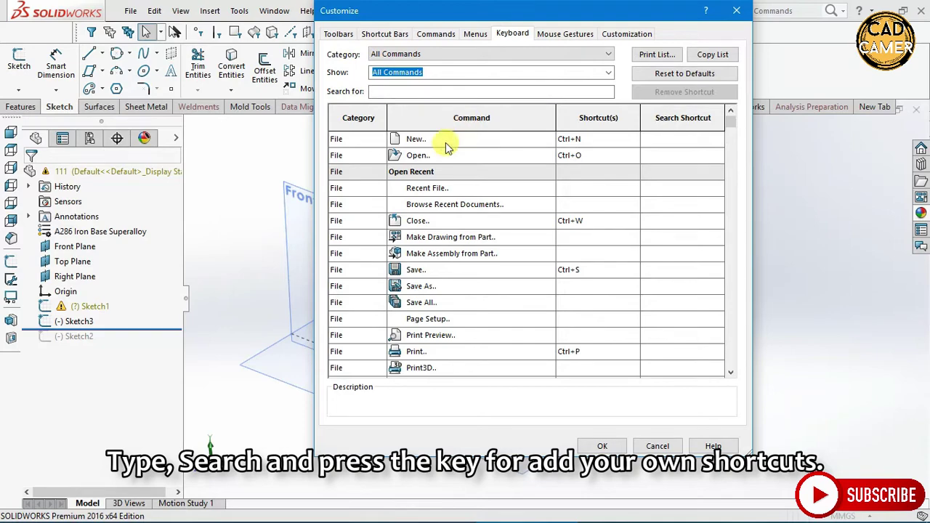
Step: Search the shortcut list for Linear Pattern and Corner Rectangle to inspect their shortcuts
left_click_drag(445, 11, 377, 21)
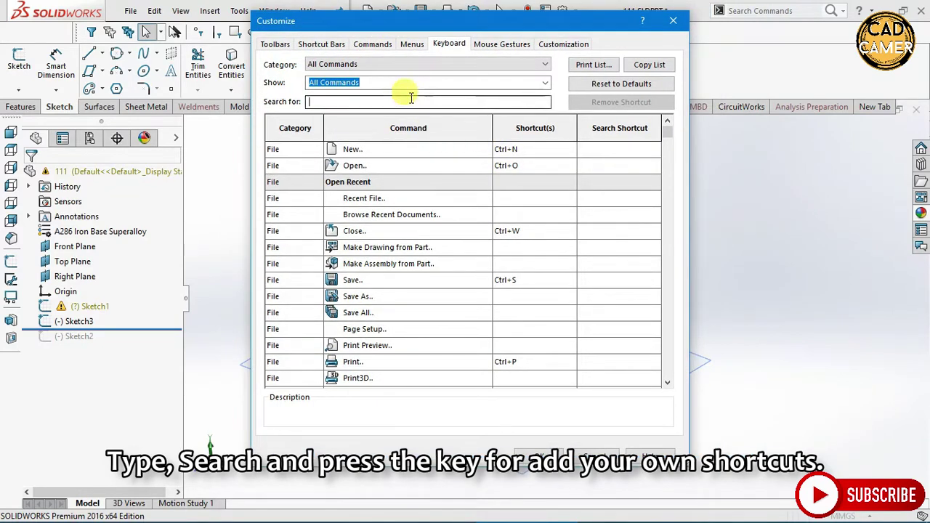
left_click(408, 101)
type("LINE")
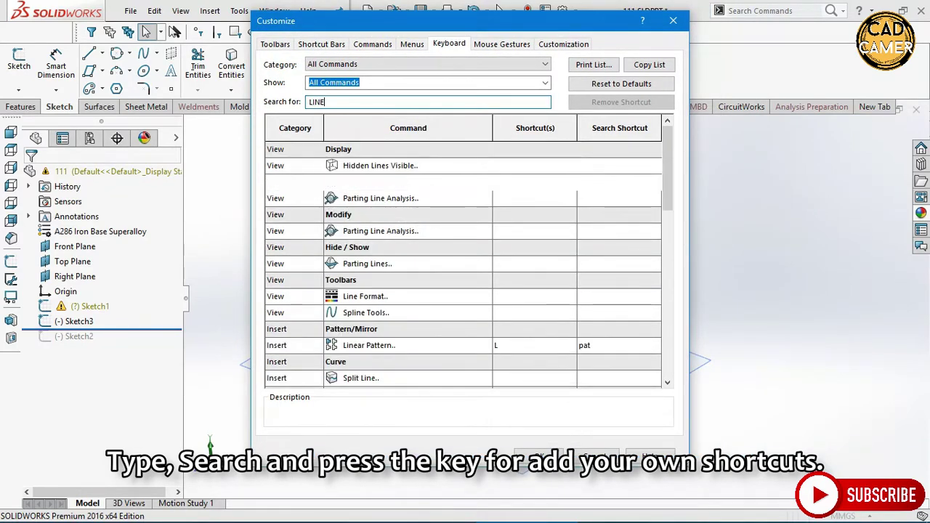
left_click(508, 346)
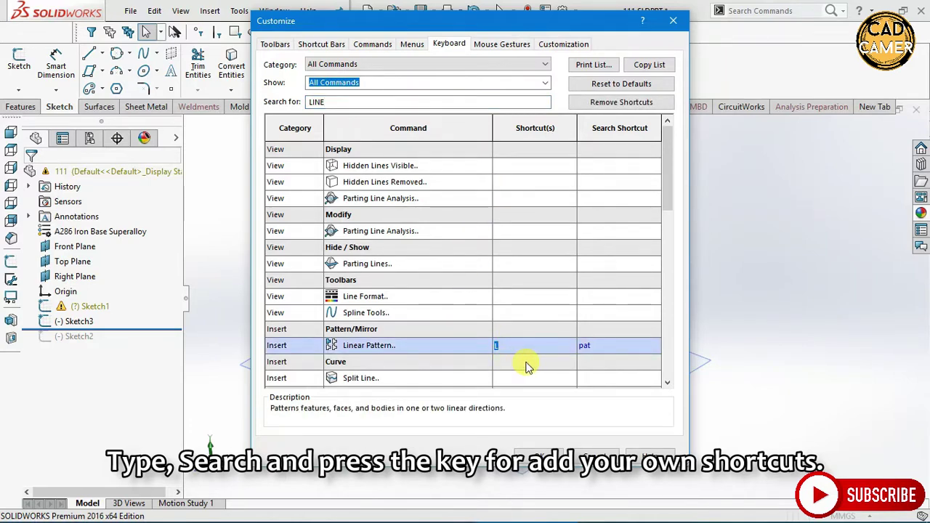
left_click_drag(340, 105, 300, 102)
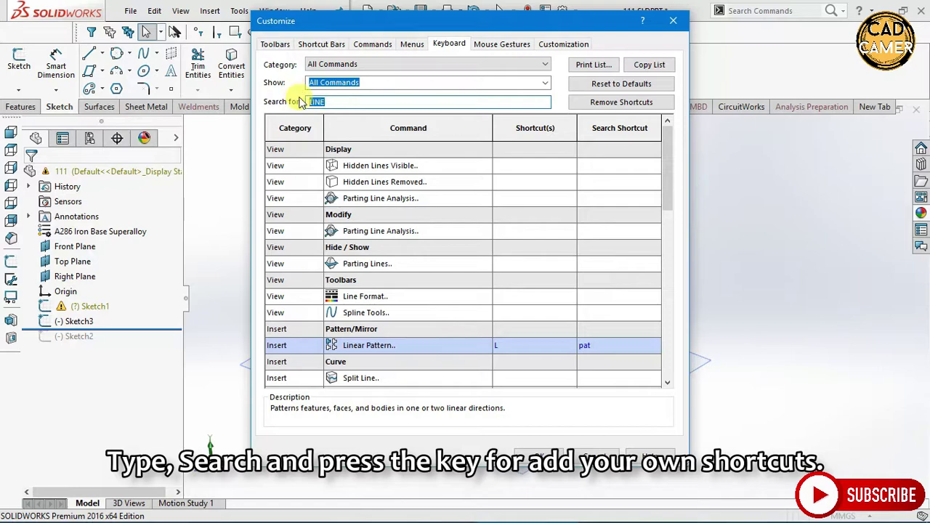
type("REC")
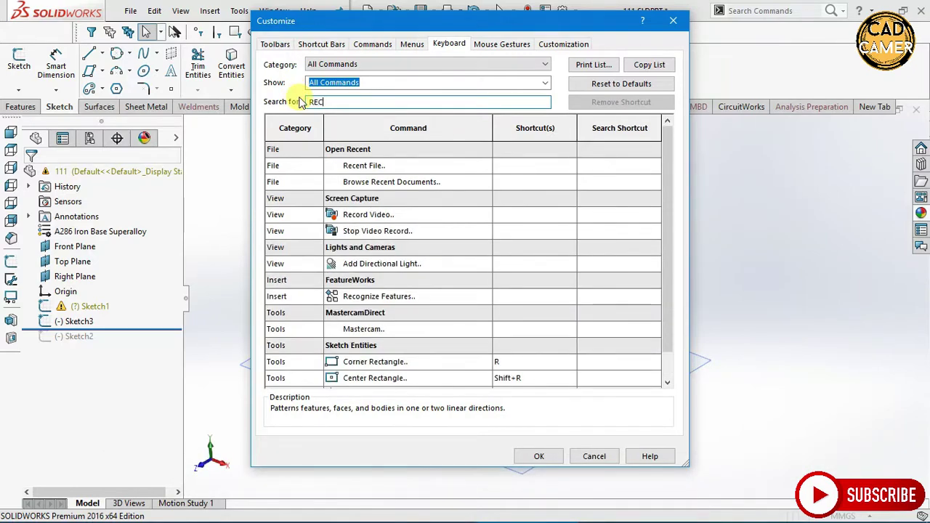
type("R")
key("BackSpace")
type("TA")
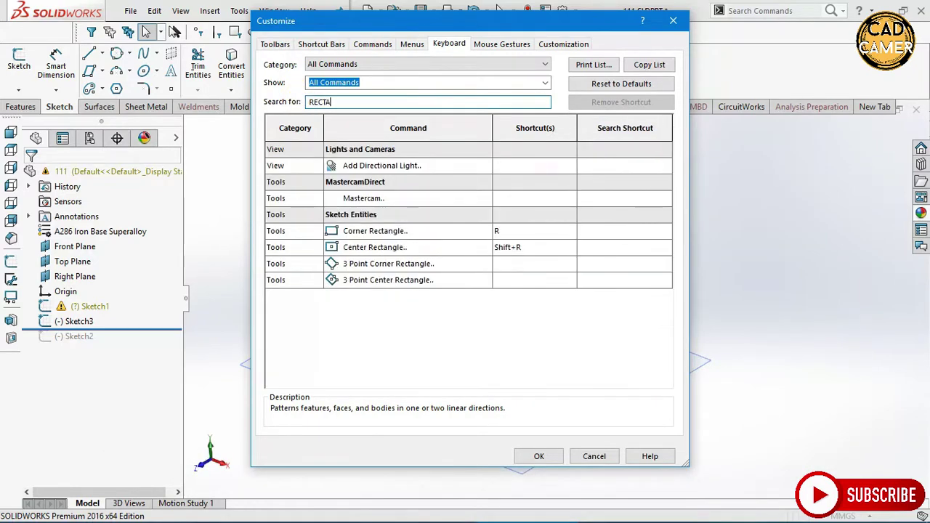
type("N")
type("R")
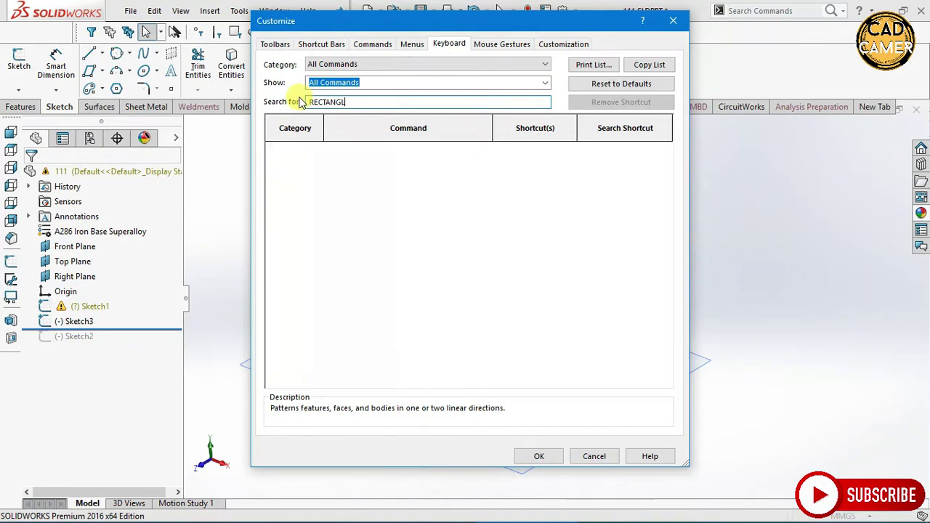
type("E")
left_click(529, 165)
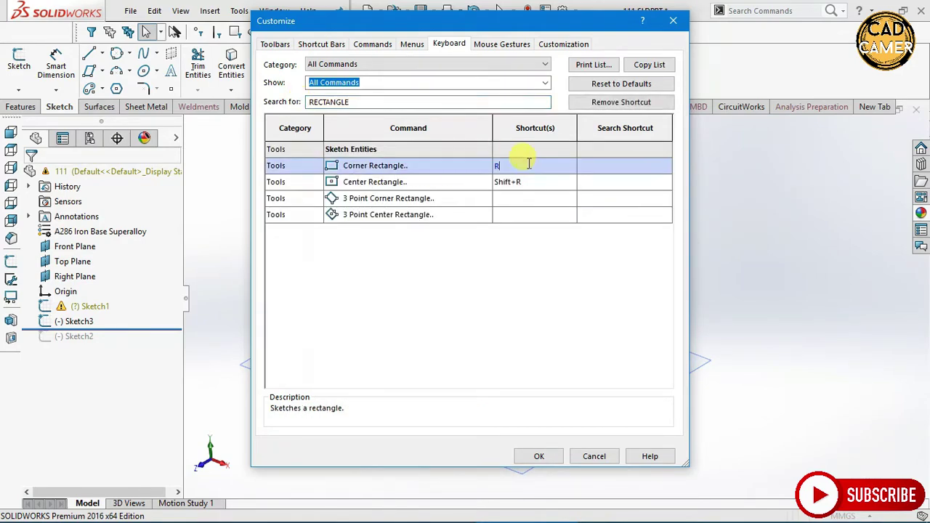
Step: Look up the Normal To command's keyboard shortcut
left_click_drag(364, 102, 309, 102)
key("BackSpace")
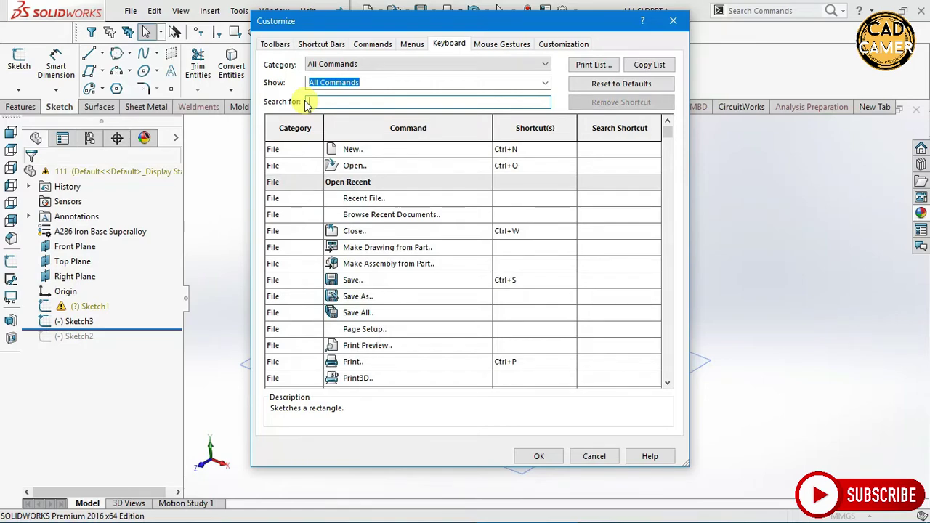
type("NORMAL")
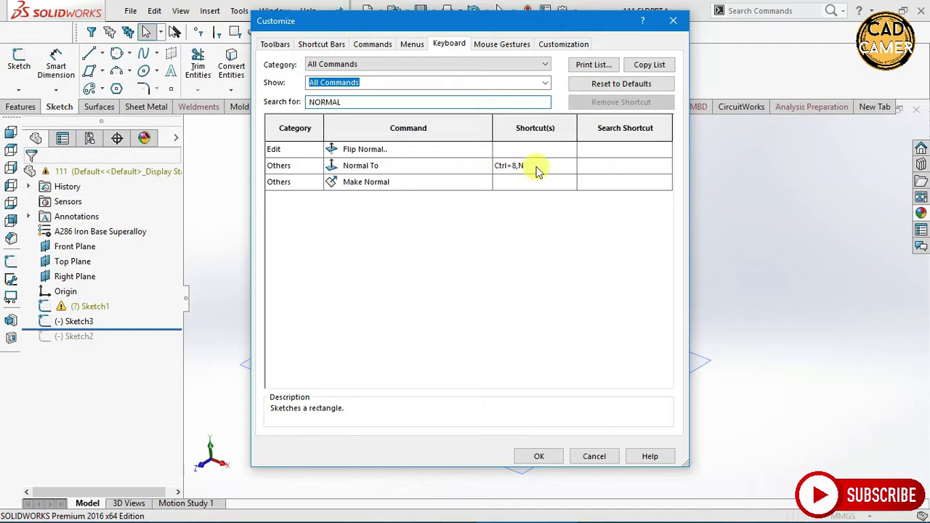
left_click(537, 167)
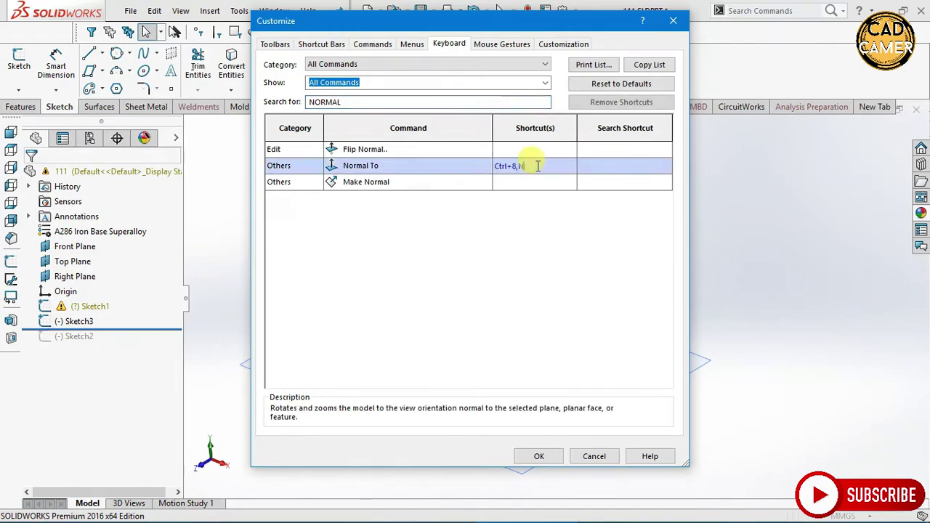
left_click_drag(343, 102, 313, 102)
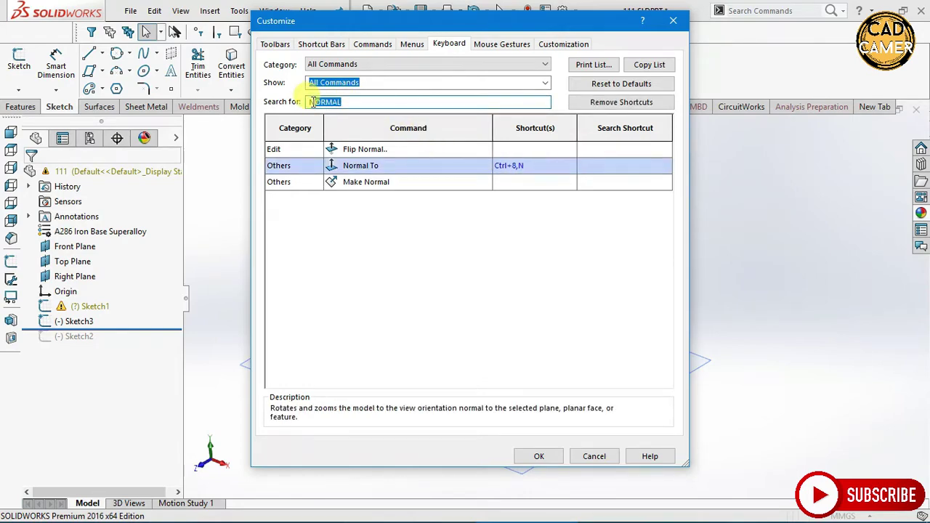
key("BackSpace")
Step: Assign shortcut T to sketch Trim and X to Extend
type("TRI")
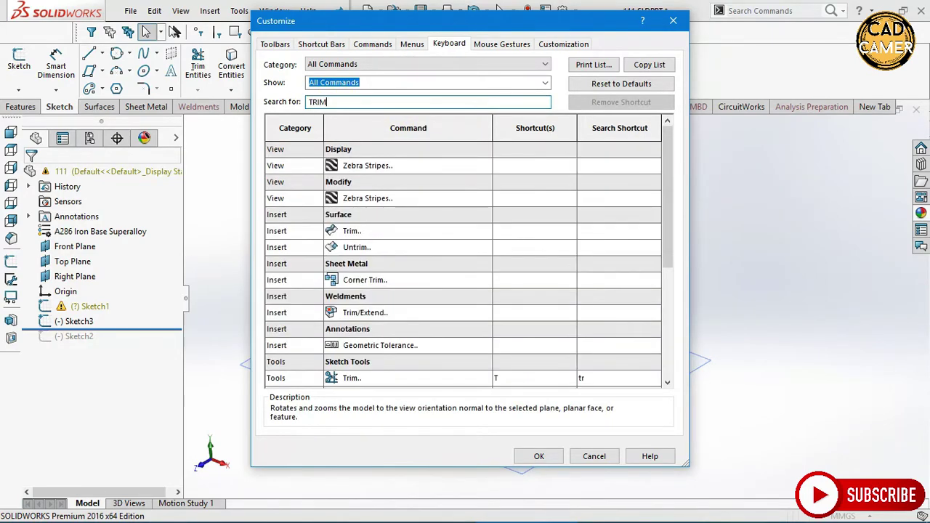
type("M")
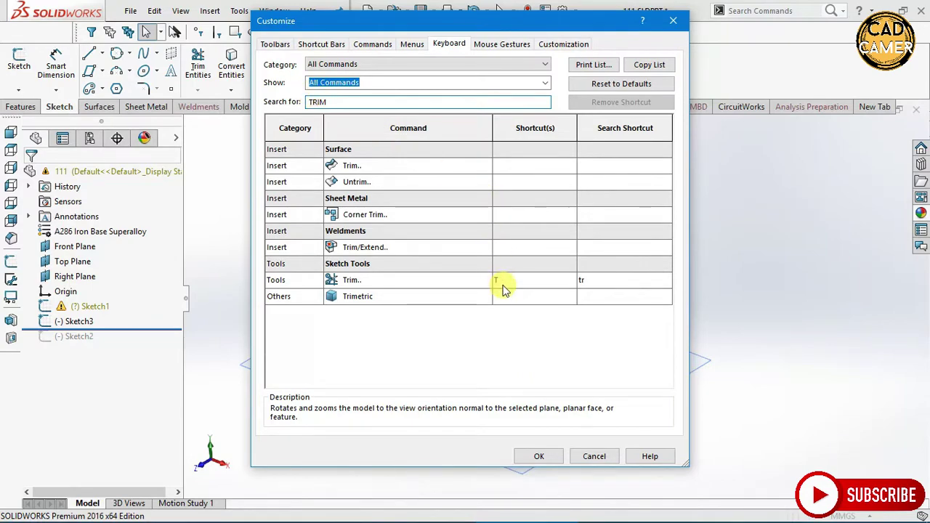
left_click(502, 283)
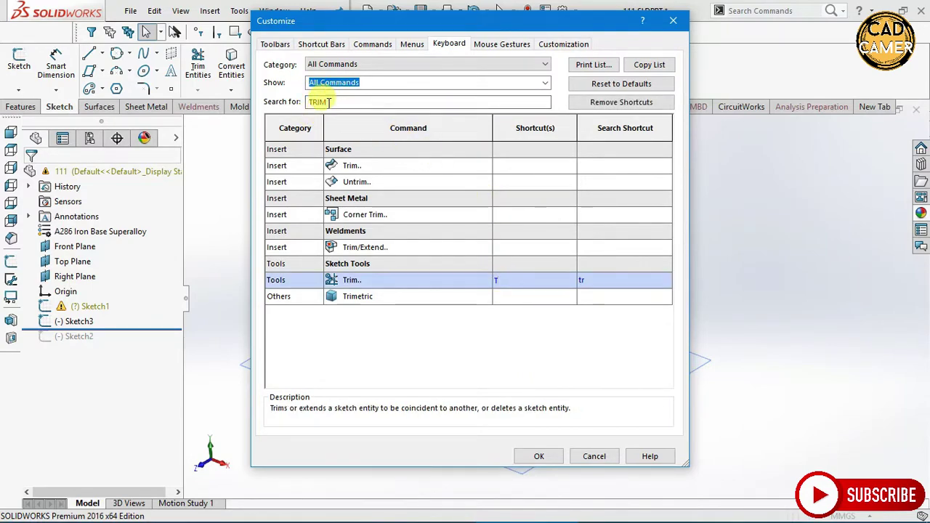
left_click_drag(329, 101, 301, 102)
type("EXTE")
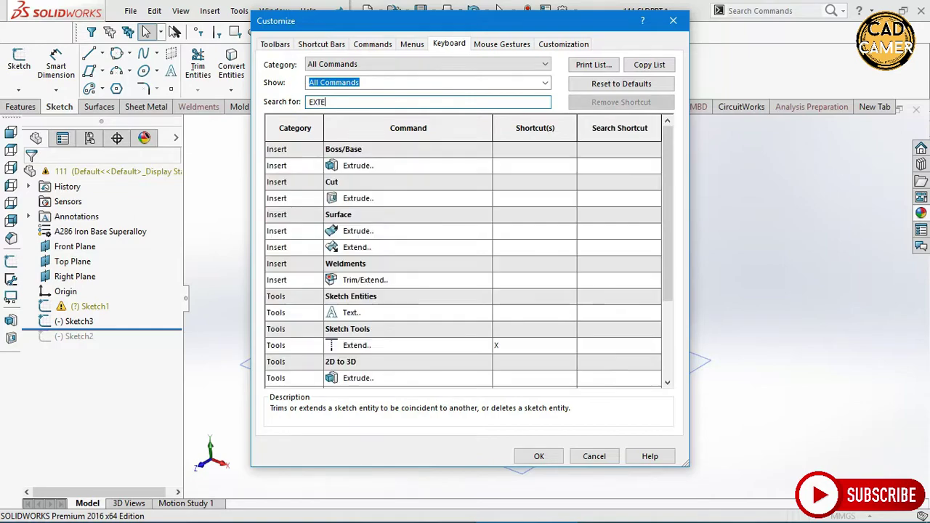
type("ND")
left_click(501, 233)
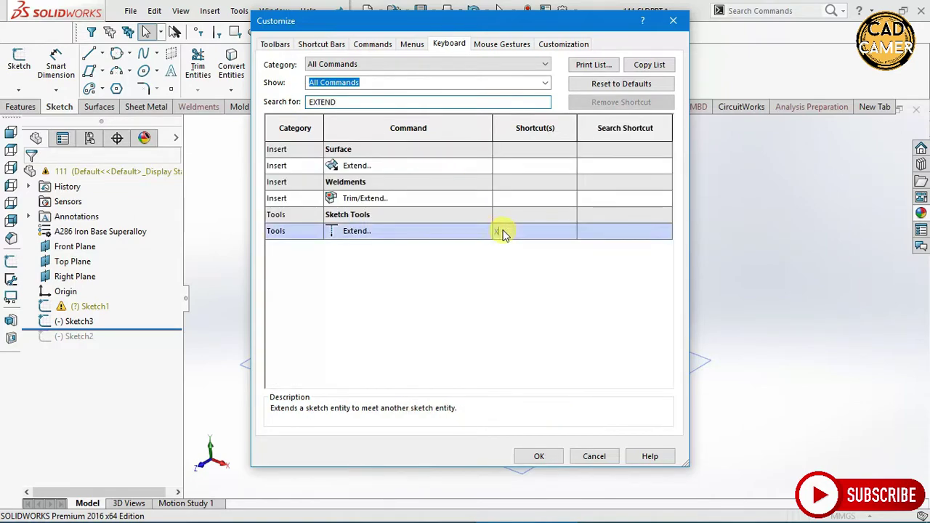
key("Return")
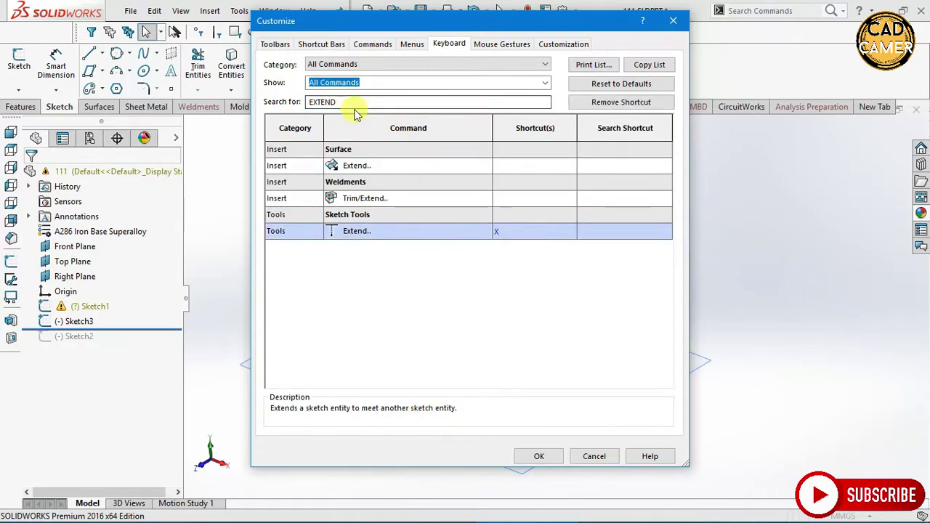
Step: Assign shortcut C to Circle and close Customize, keeping the changes
left_click(361, 106)
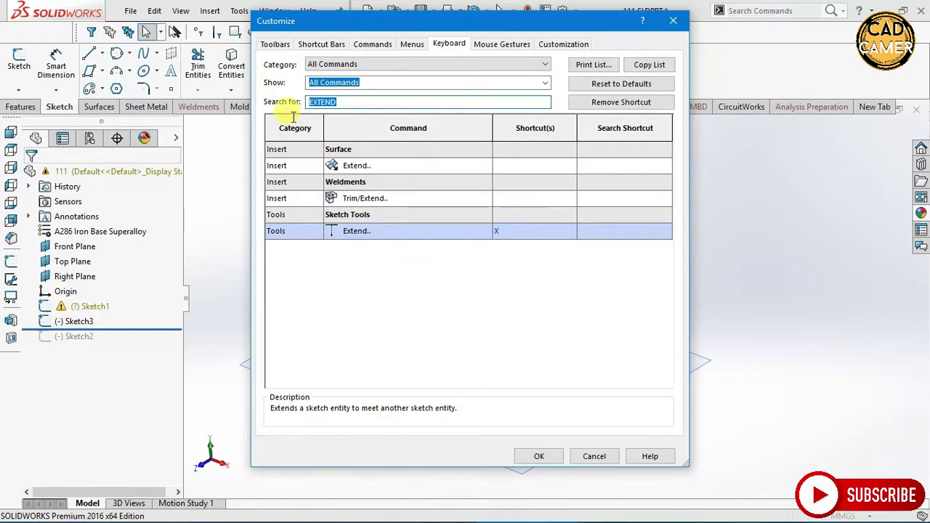
key("BackSpace")
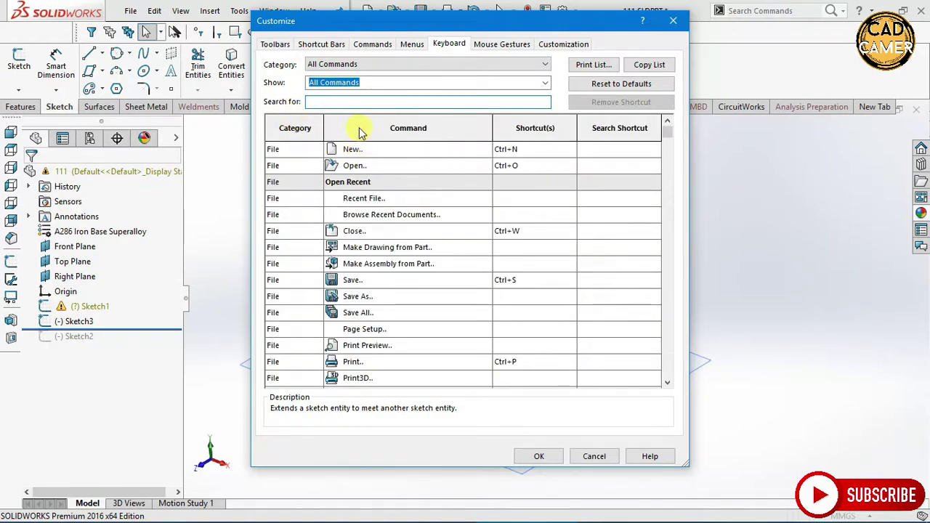
type("cu")
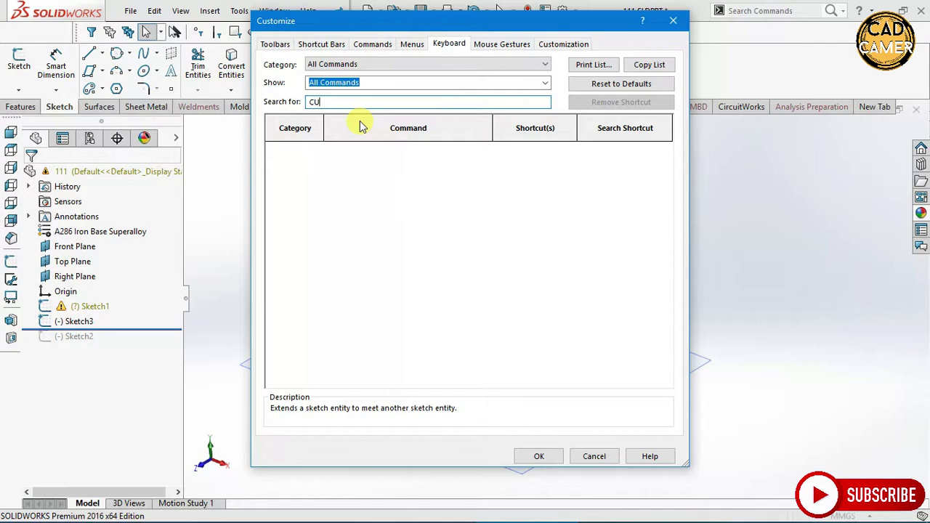
key("BackSpace")
type("IRC")
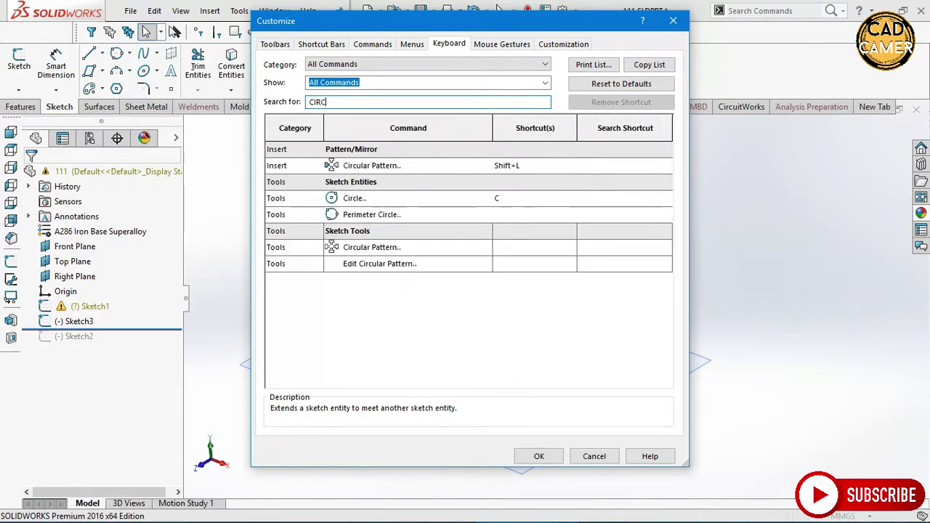
type("LE")
key("Return")
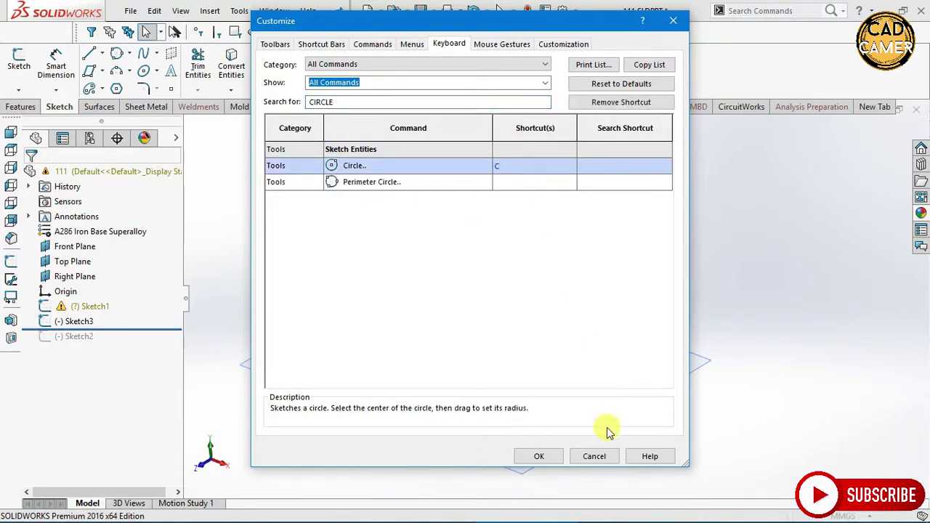
key("Return")
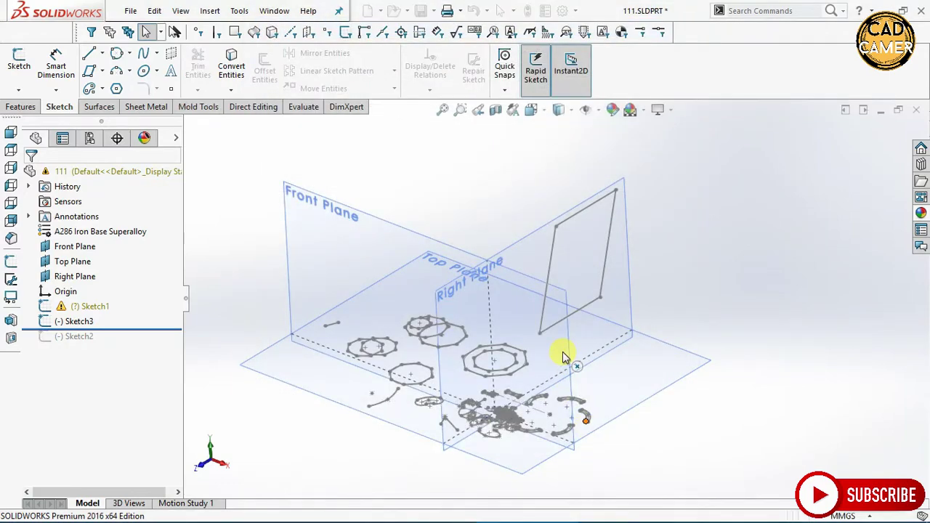
Step: Return to the isometric view and roll the tree forward to include Sketch2
middle_click_drag(563, 352, 531, 379)
scroll(532, 374, "up", 3)
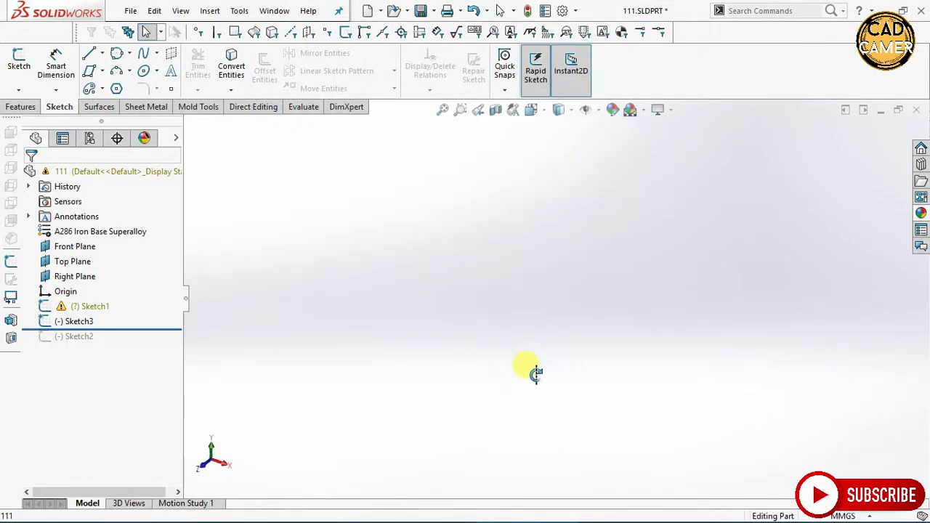
key("ctrl+7")
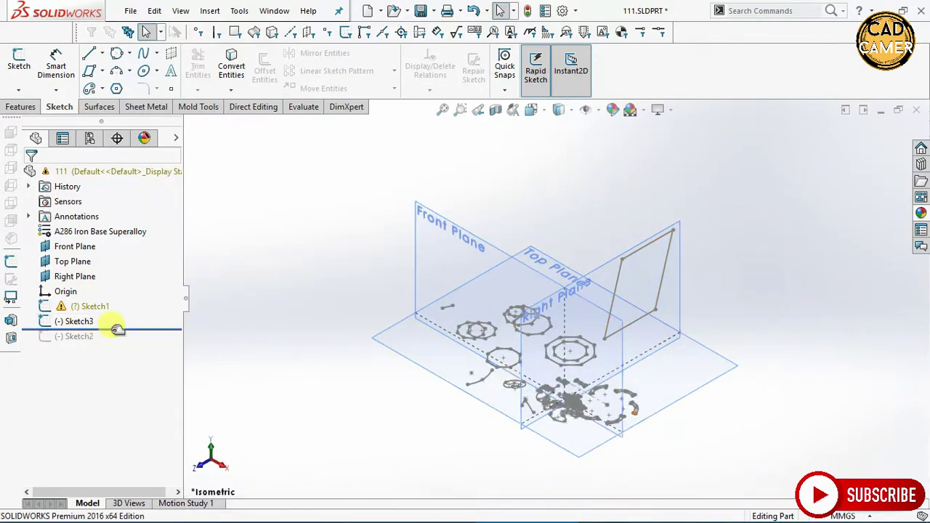
left_click_drag(117, 329, 120, 350)
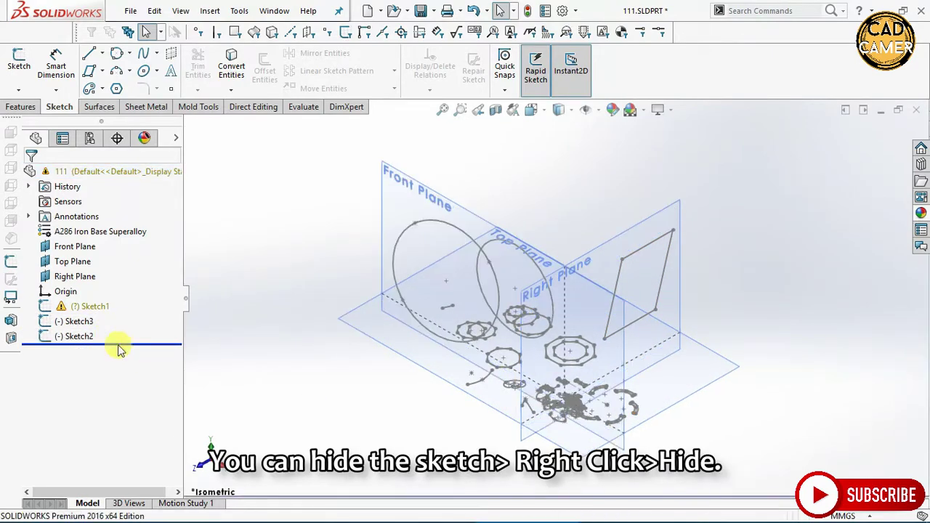
Step: Hide Sketch2 and then show it again
left_click(66, 341)
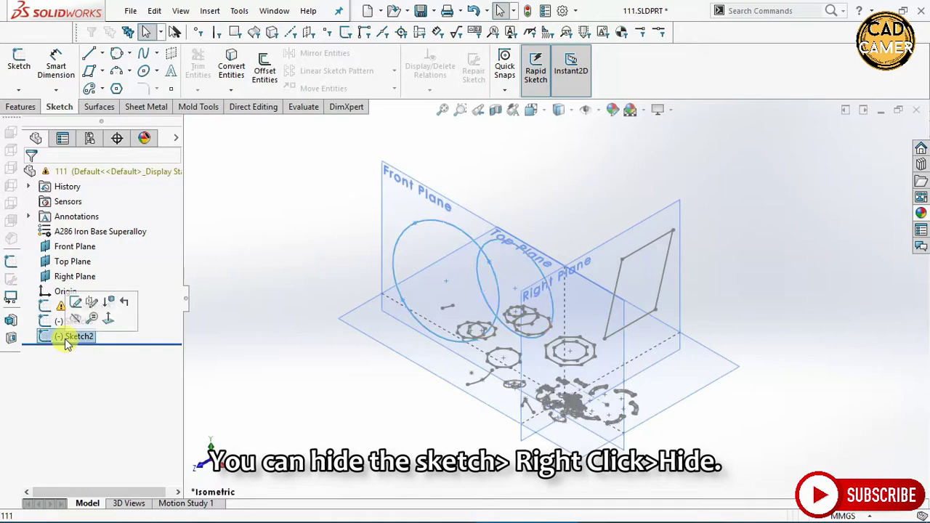
left_click(77, 318)
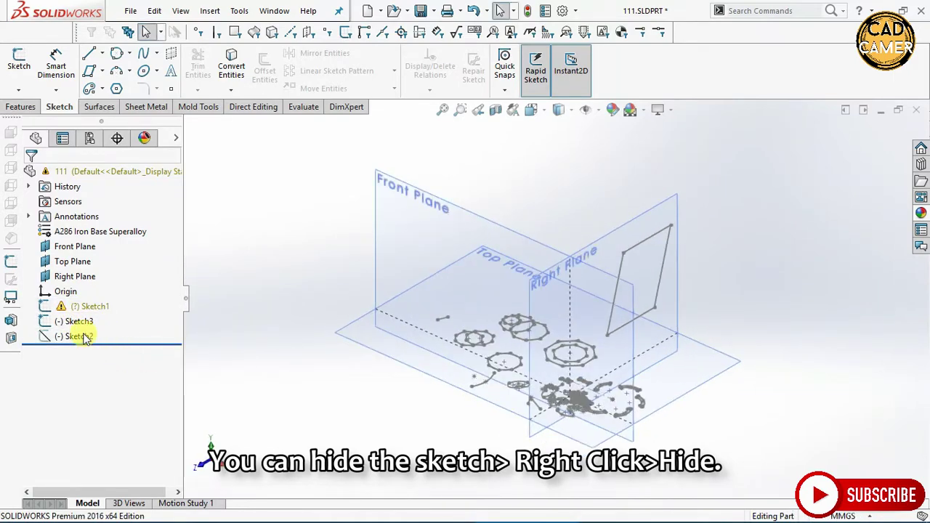
left_click(79, 335)
left_click(84, 311)
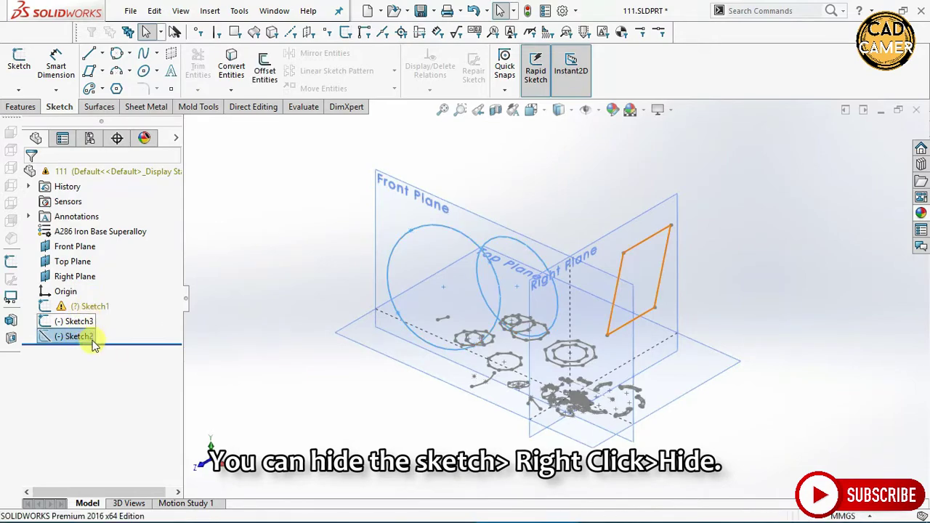
left_click(79, 320)
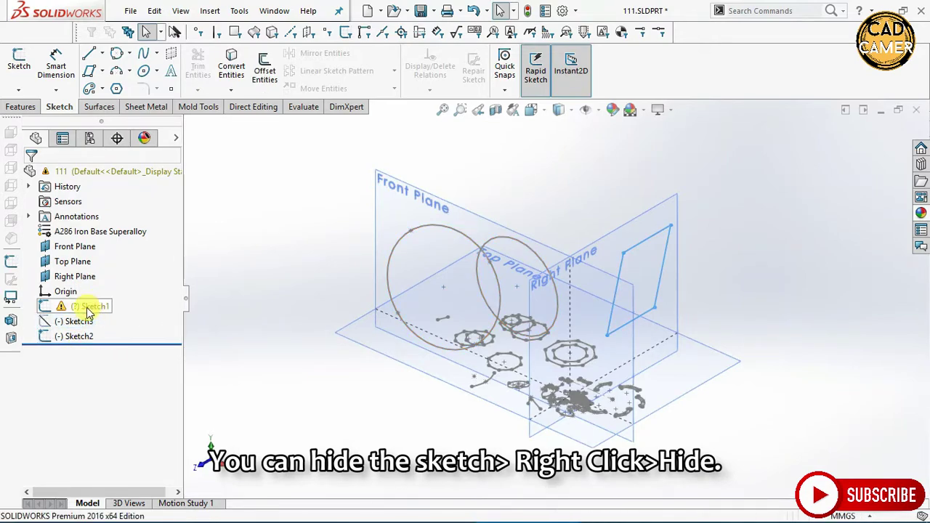
Step: Zoom to Sketch1, hide it, fit the view, then show Sketch1 again
left_click(86, 307)
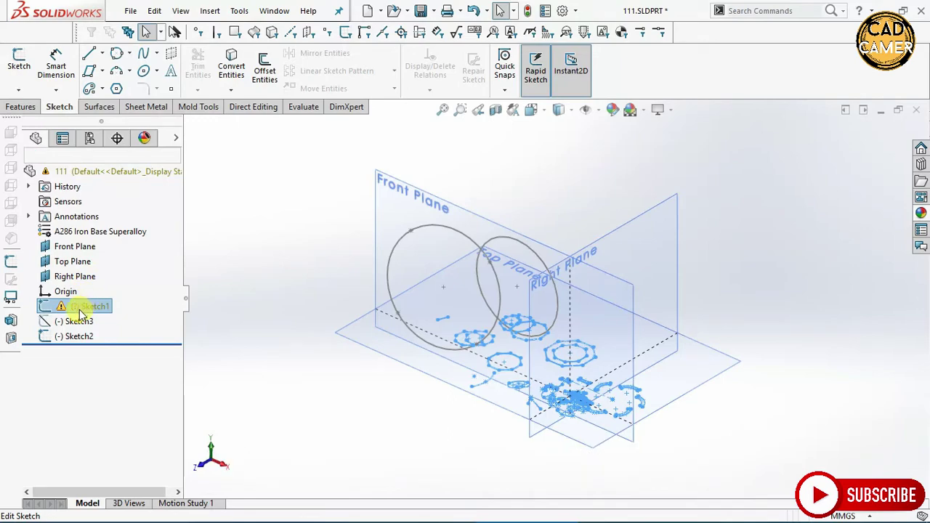
right_click(87, 307)
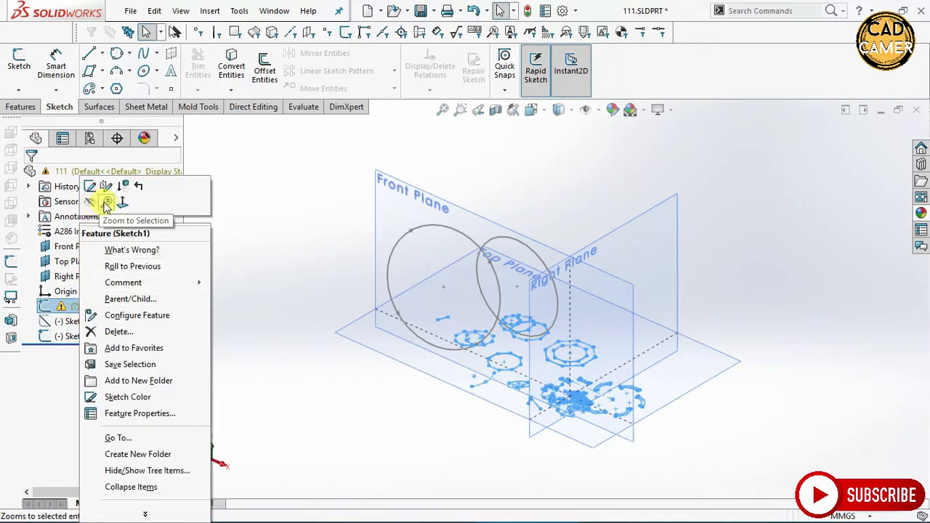
left_click(107, 206)
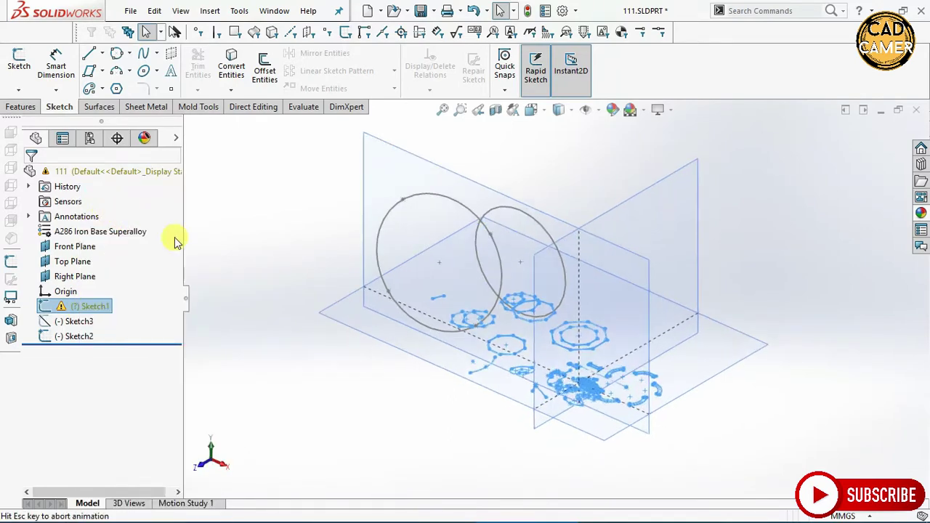
right_click(80, 307)
left_click(90, 202)
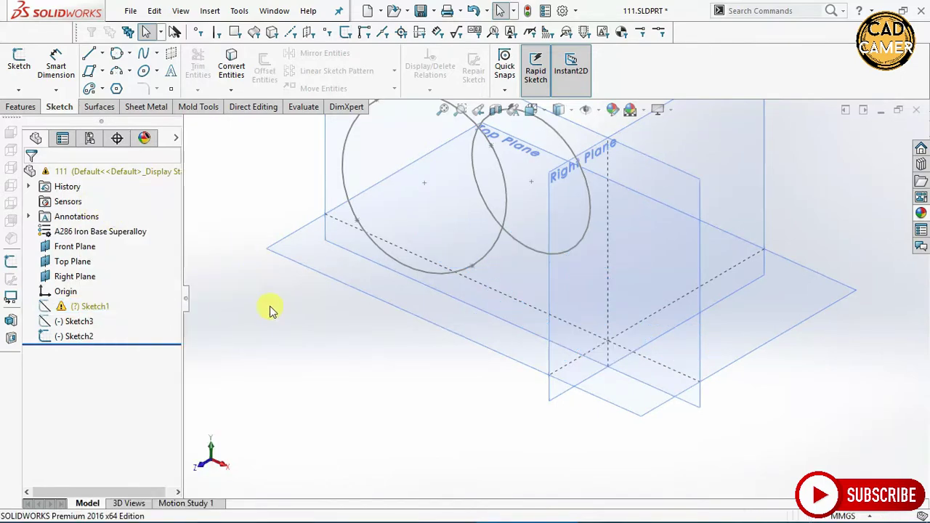
key("f")
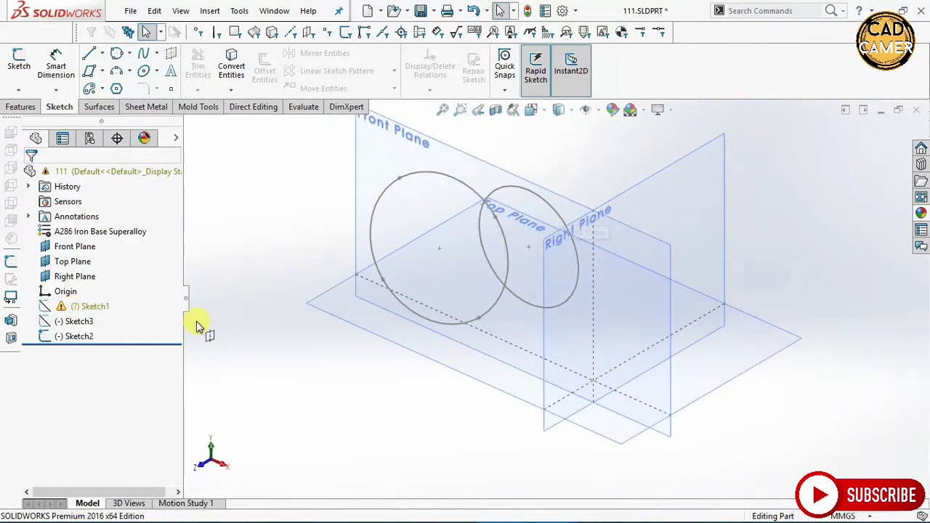
left_click(80, 311)
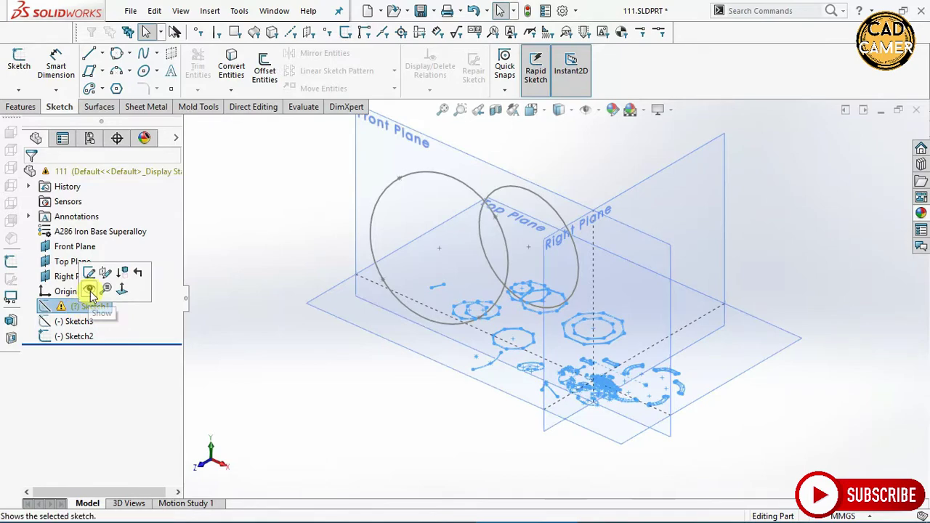
left_click(88, 290)
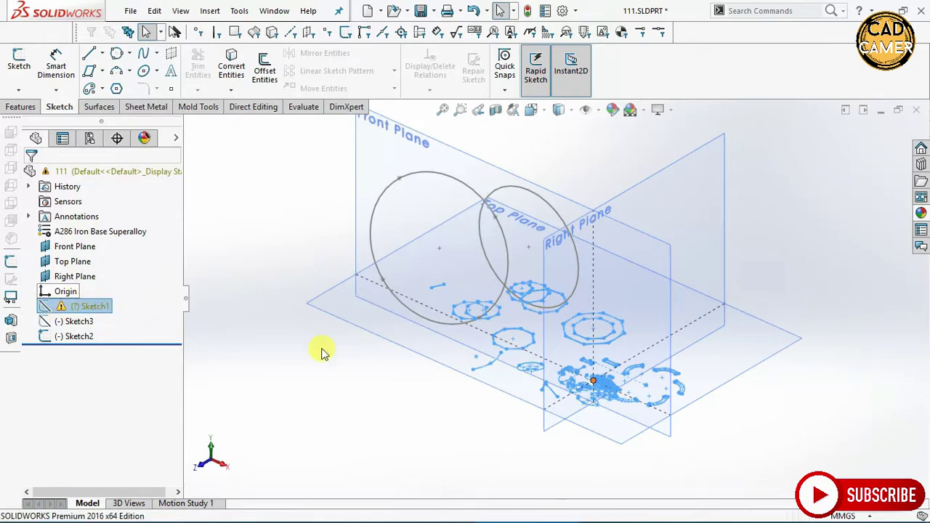
Step: Delete Sketch1 from the feature tree, confirming with Yes
left_click(79, 311)
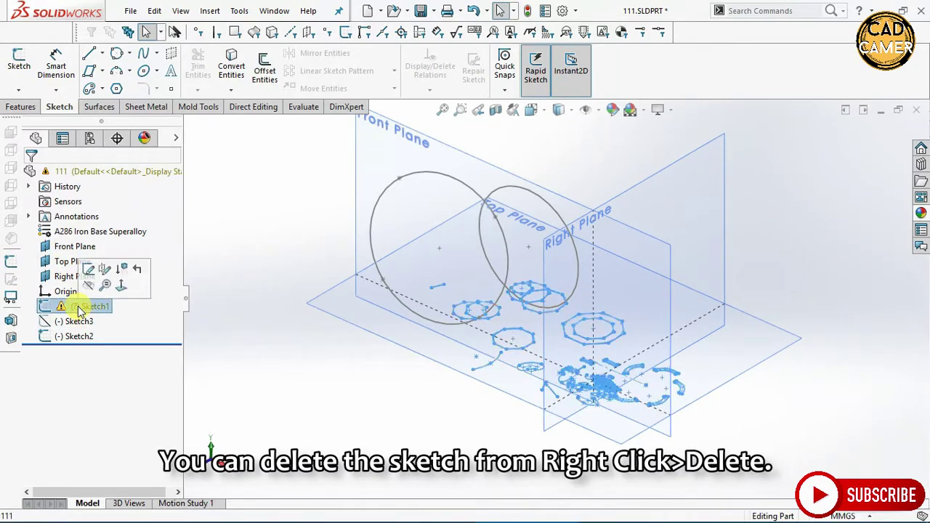
right_click(78, 307)
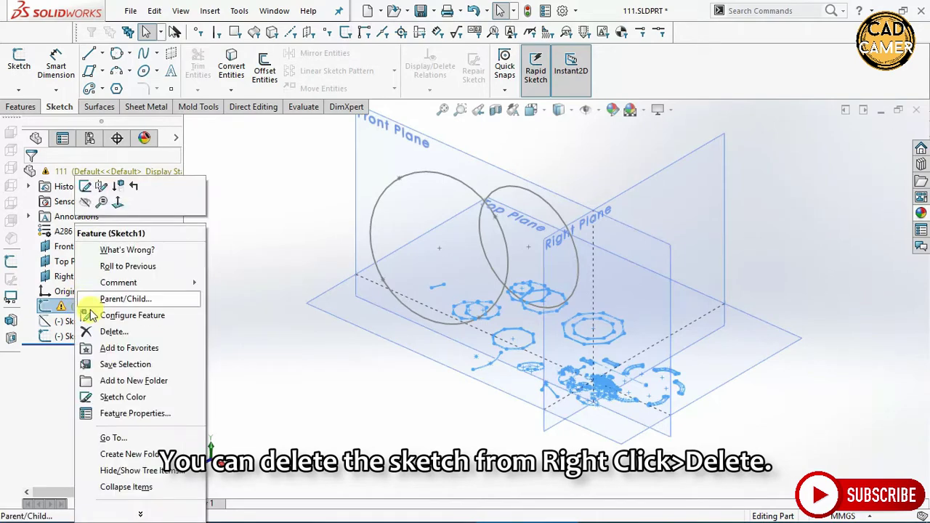
left_click(107, 333)
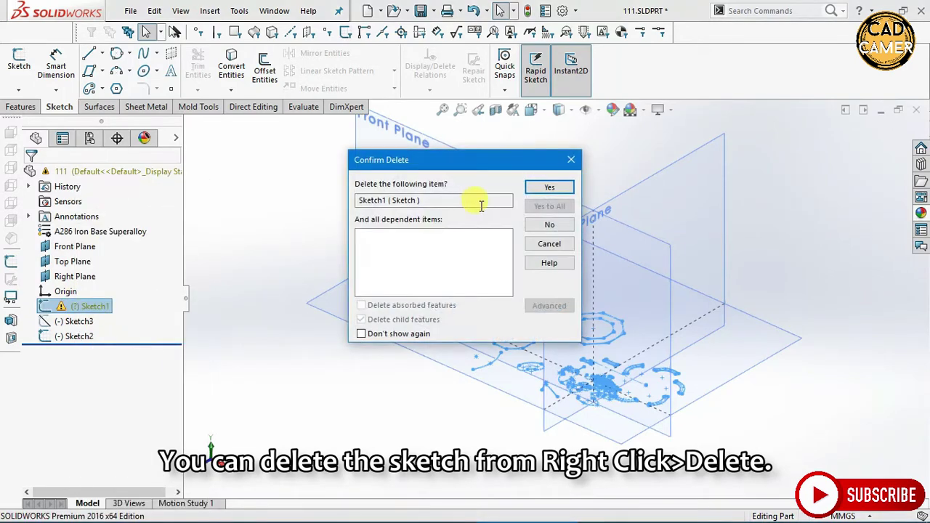
left_click(538, 187)
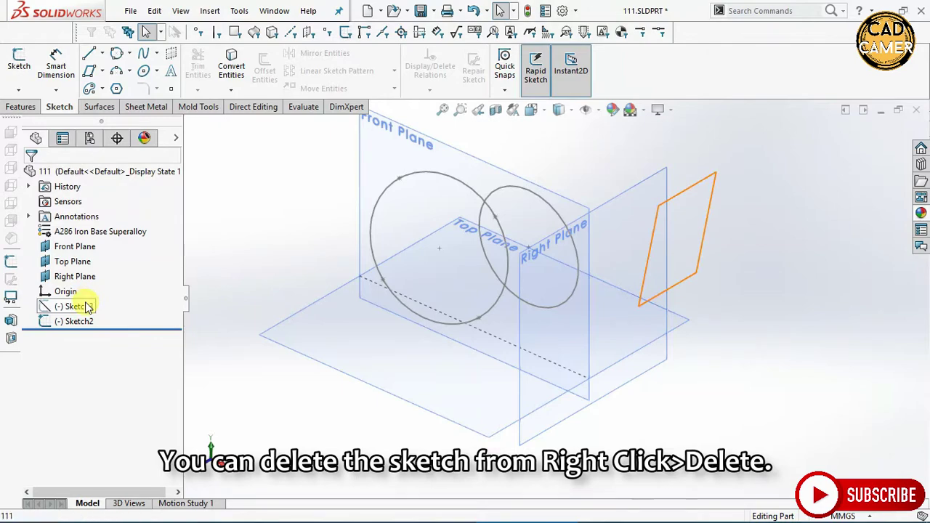
Step: Set Sketch3's sketch colour to blue
right_click(87, 308)
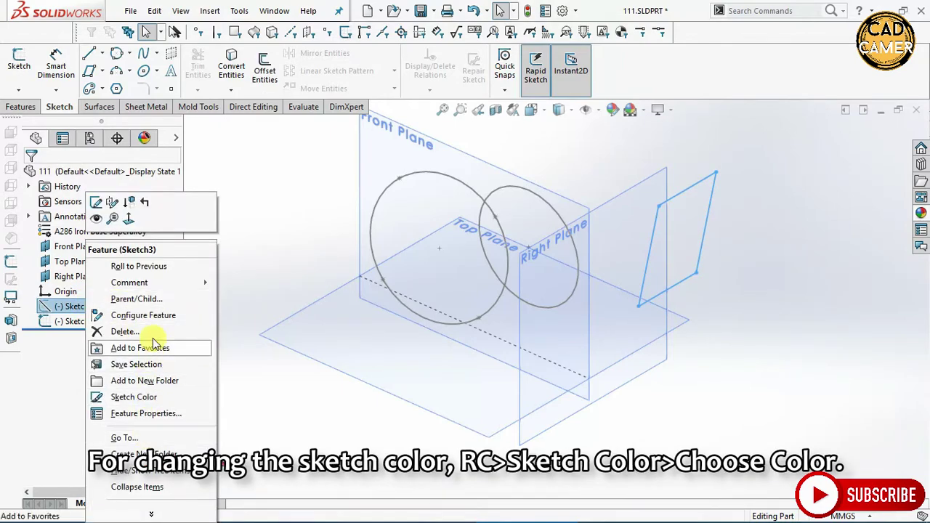
left_click(146, 396)
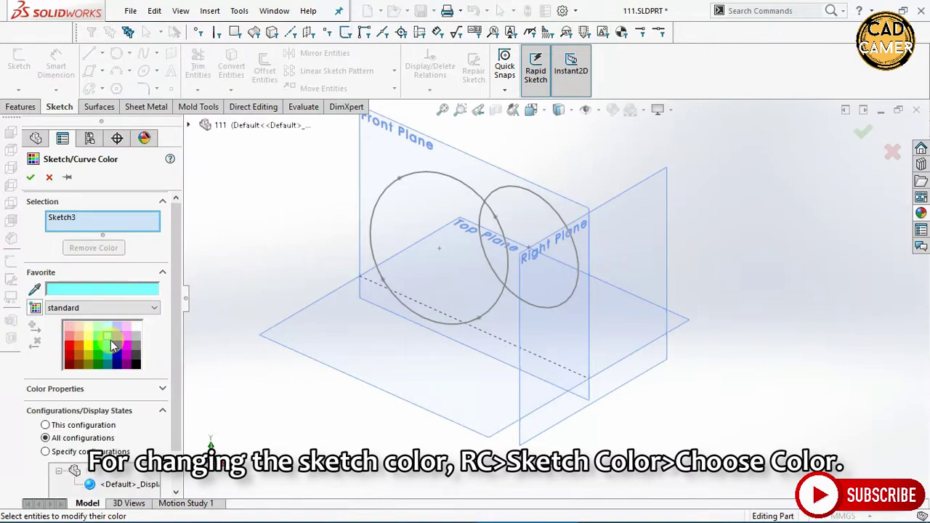
left_click(118, 347)
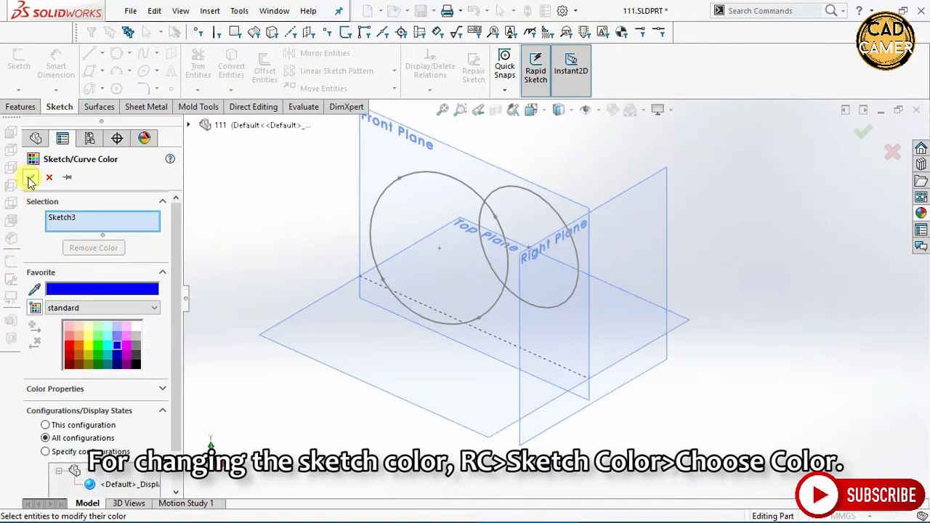
key("Return")
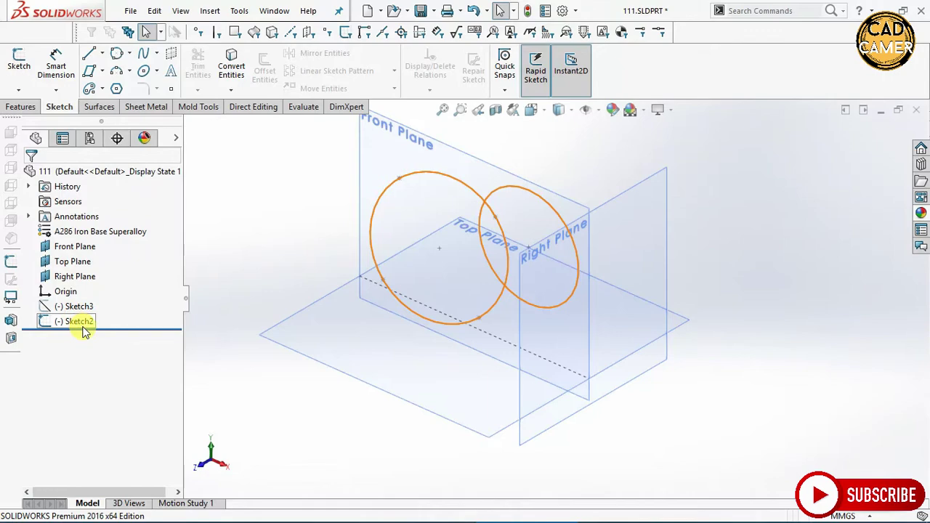
Step: Set Sketch2's sketch colour to orange
left_click(84, 322)
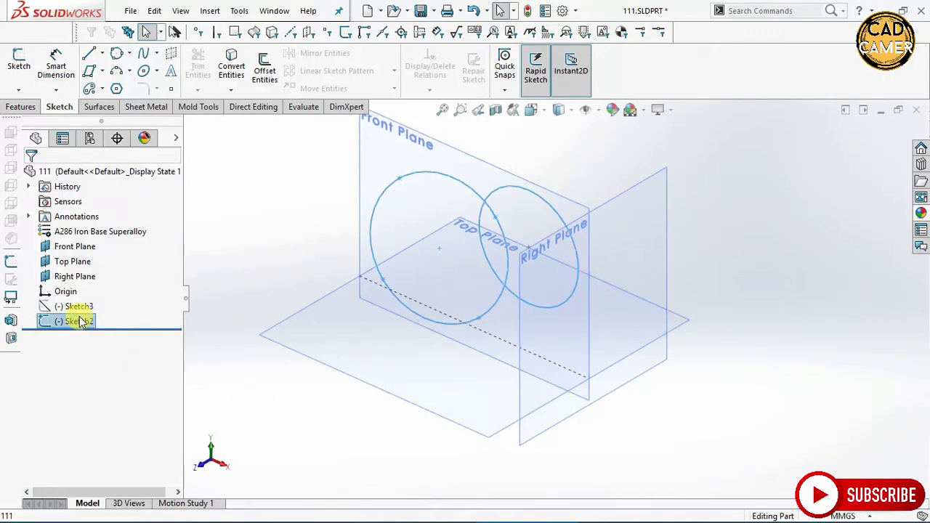
right_click(84, 322)
left_click(154, 396)
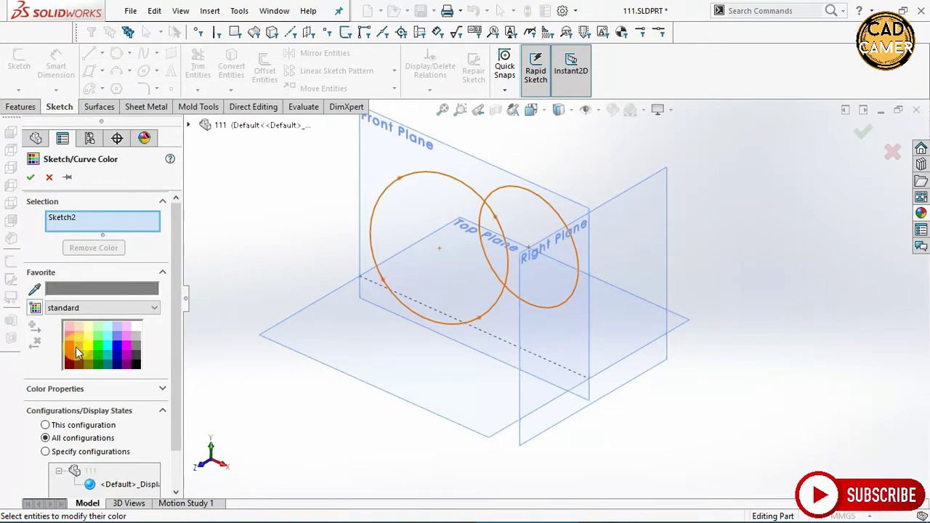
left_click(76, 350)
left_click(30, 176)
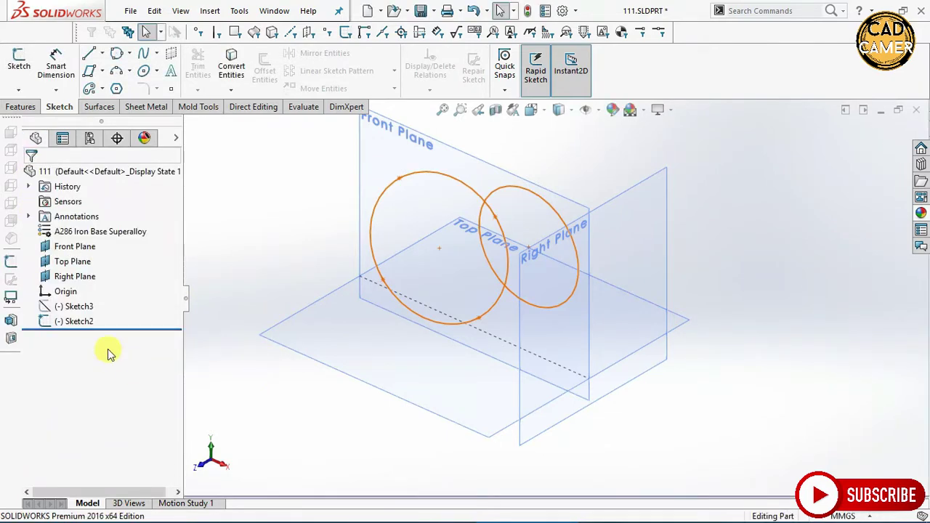
Step: Make Sketch3's parallelogram visible and inspect the coloured sketches from a new angle
middle_click_drag(374, 308, 384, 277)
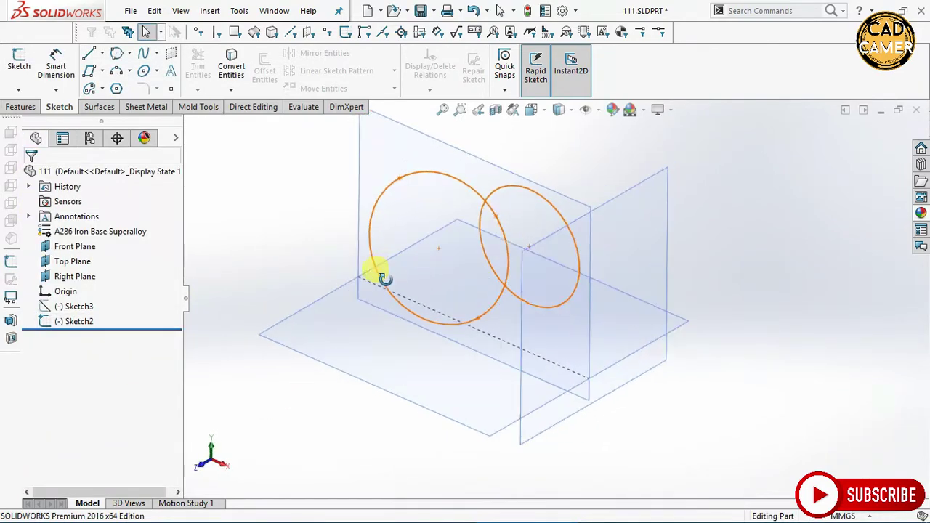
left_click(73, 306)
left_click(91, 283)
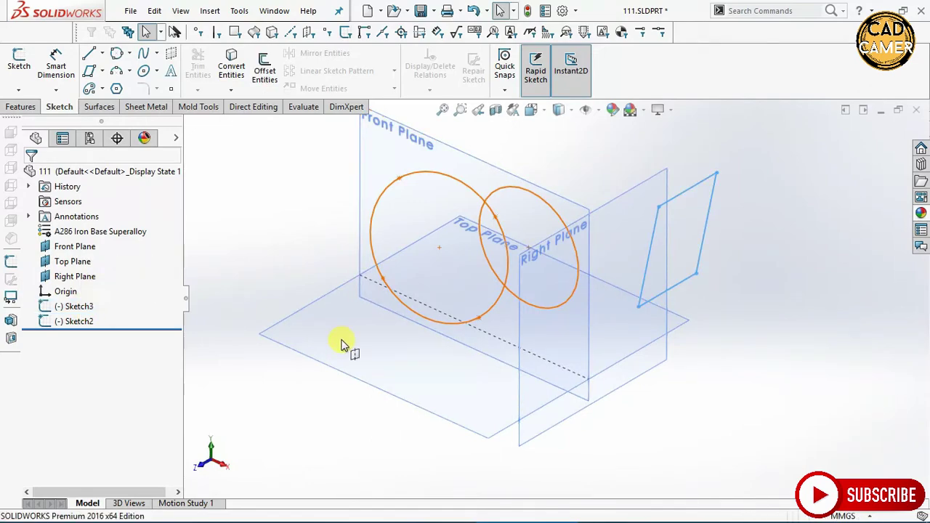
left_click(341, 344)
scroll(603, 266, "down", 2)
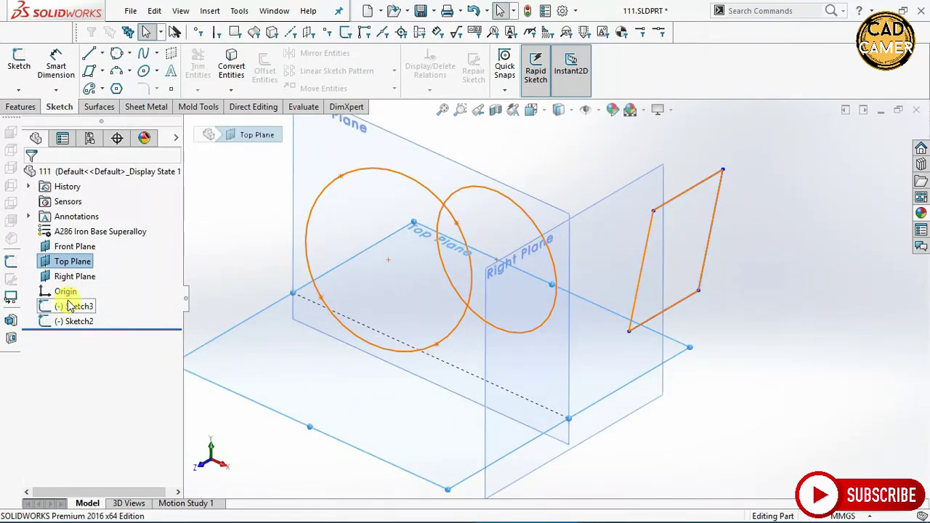
left_click(71, 306)
Step: Rename Sketch3 to A via Feature Properties
right_click(72, 306)
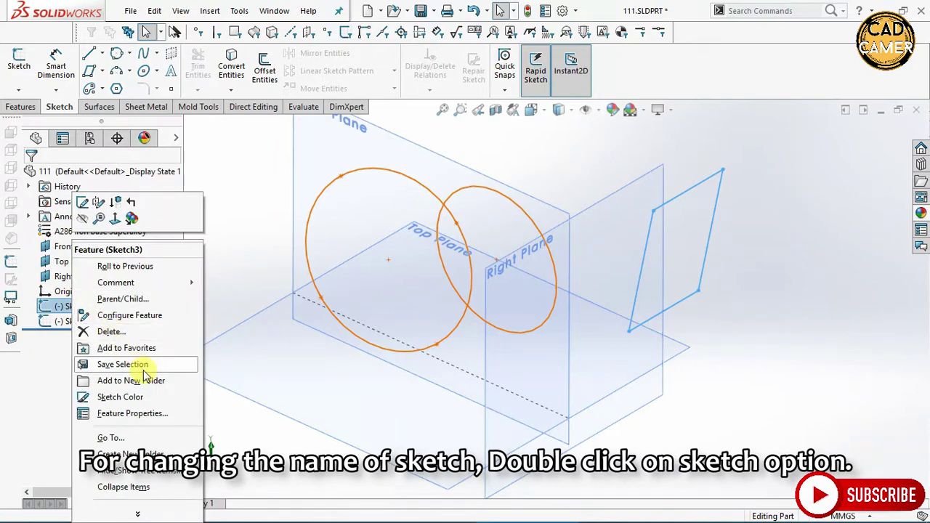
left_click(135, 415)
type("A")
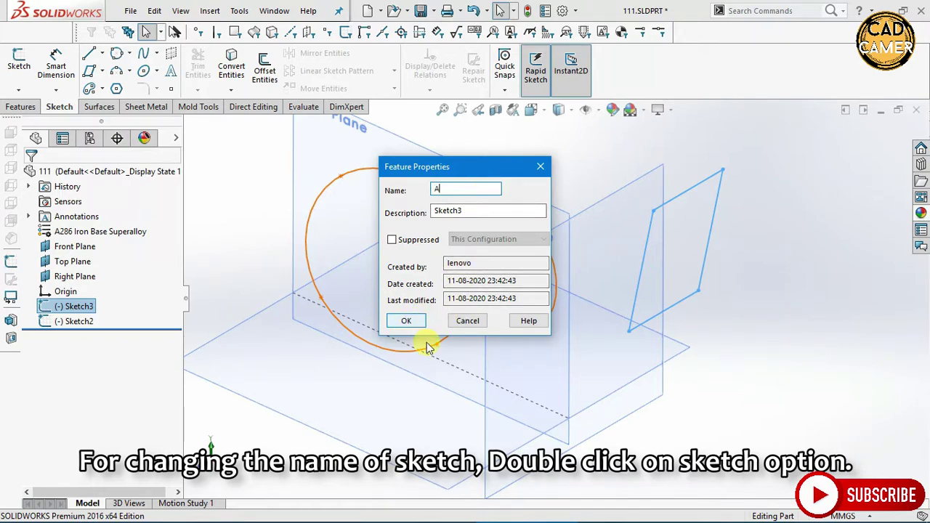
left_click(404, 320)
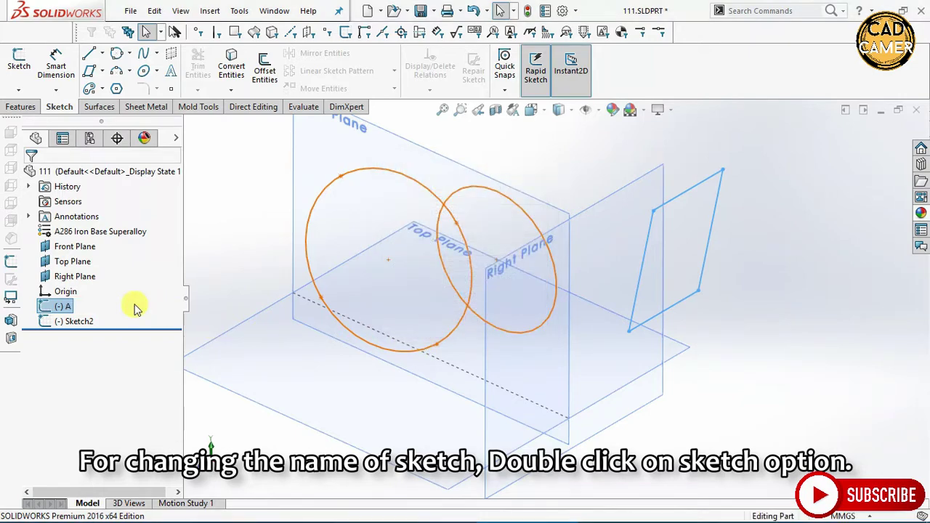
Step: Rename Sketch2 to B, then orbit and reselect sketch A
right_click(81, 321)
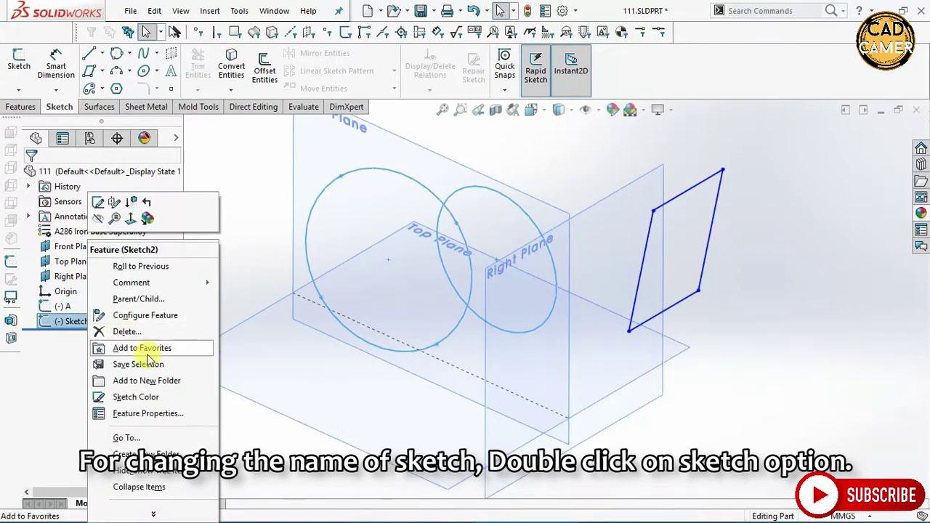
left_click(165, 414)
type("B")
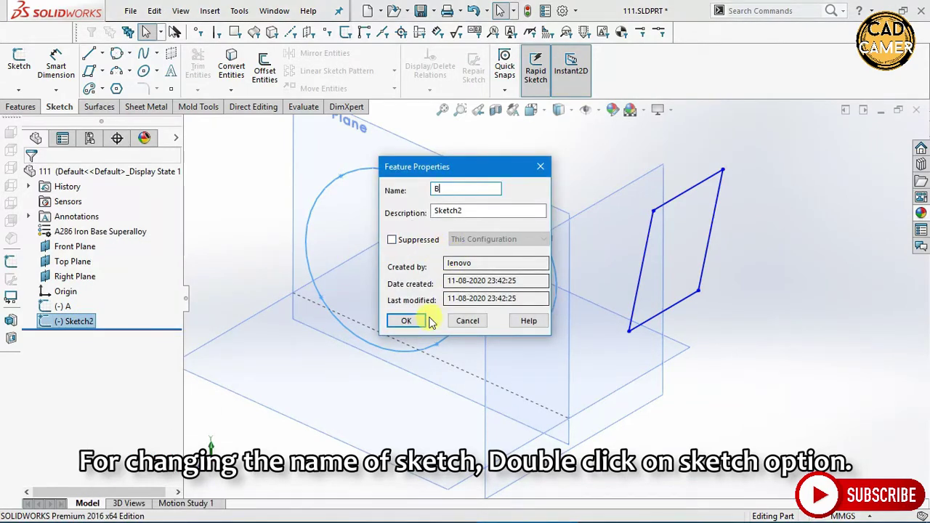
left_click(409, 321)
mouse_move(243, 383)
middle_mouse_down()
mouse_move(312, 359)
mouse_move(294, 397)
middle_mouse_up()
left_click(298, 370)
left_click(295, 397)
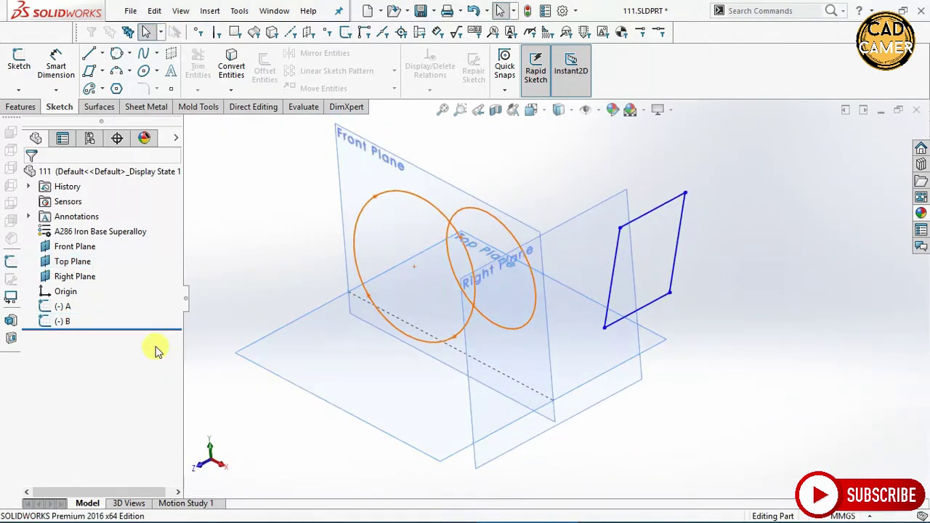
right_click(62, 307)
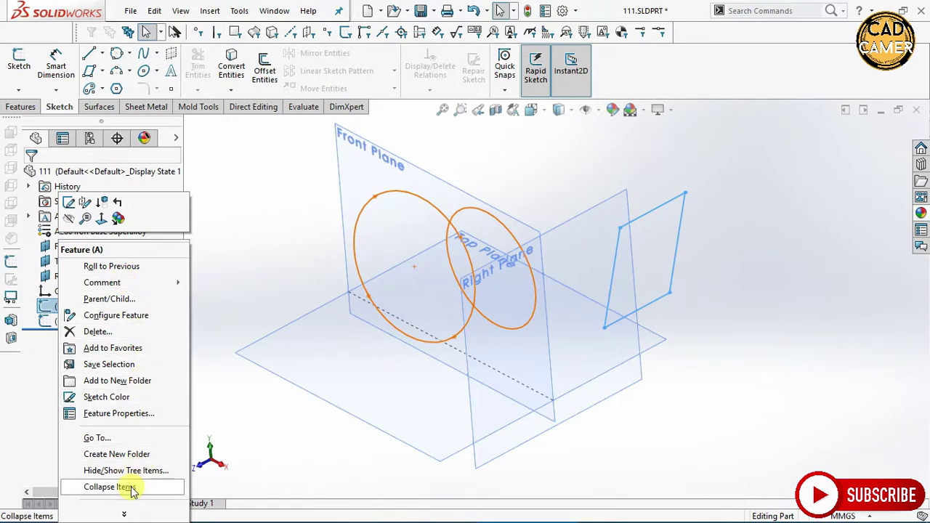
left_click(127, 513)
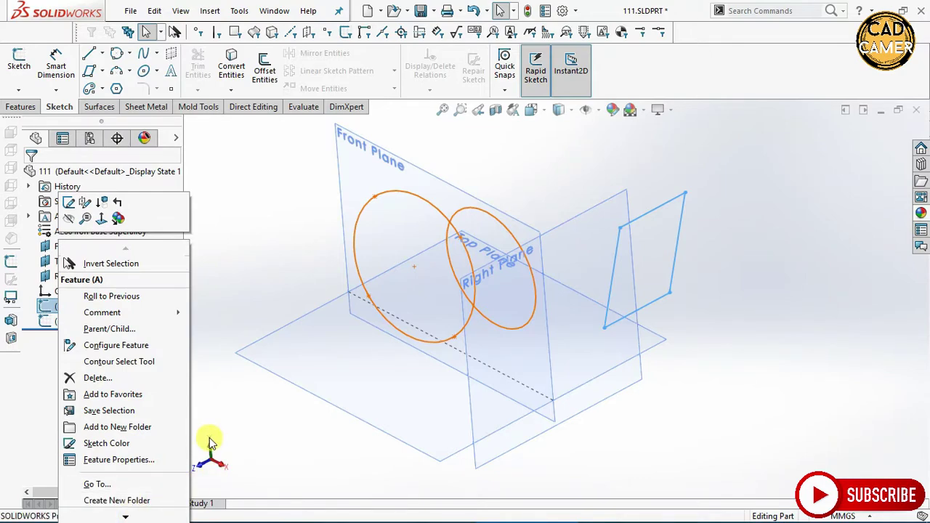
left_click(102, 218)
mouse_move(311, 380)
middle_mouse_down()
mouse_move(323, 253)
mouse_move(266, 208)
mouse_move(292, 282)
middle_mouse_up()
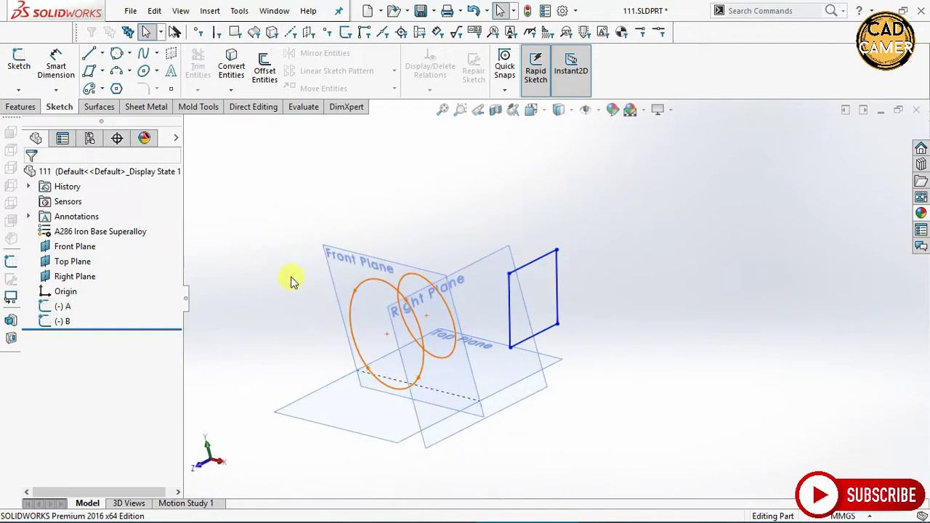
left_click(63, 307)
right_click(61, 323)
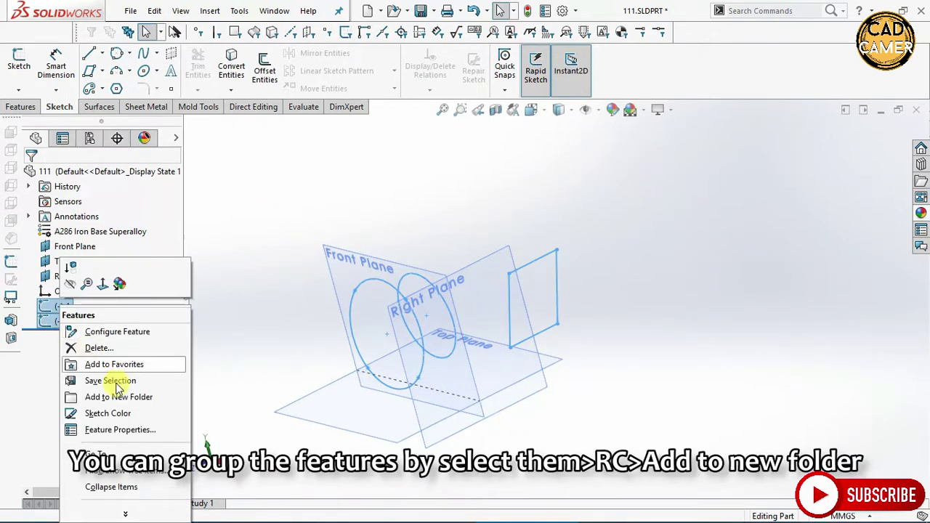
left_click(119, 398)
type("1")
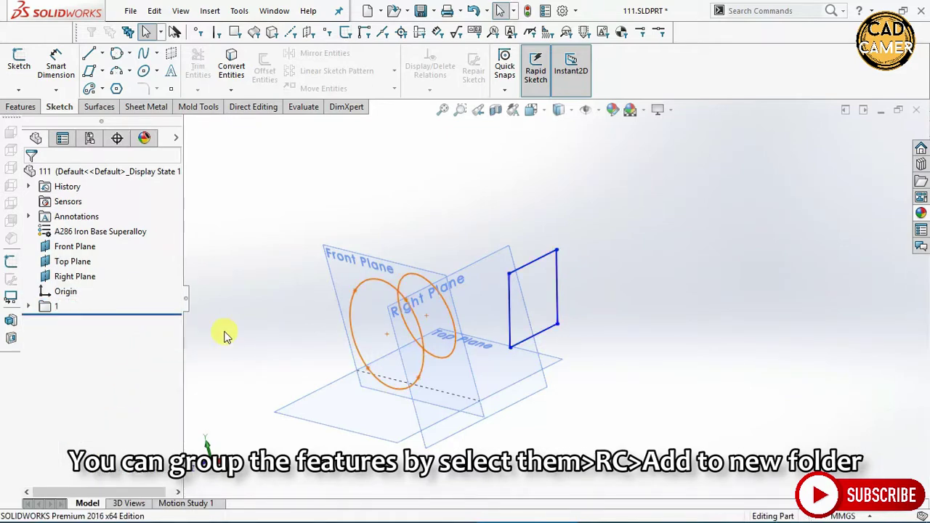
left_click(29, 306)
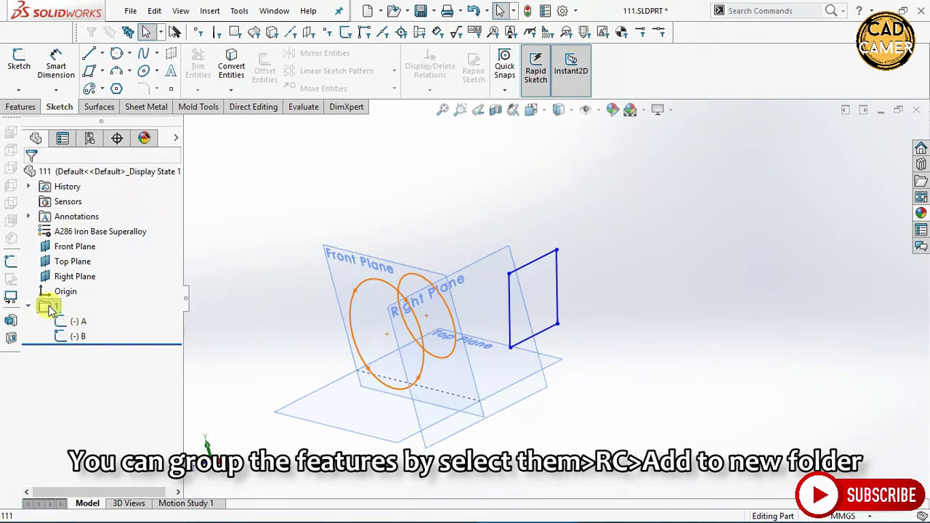
key("Delete")
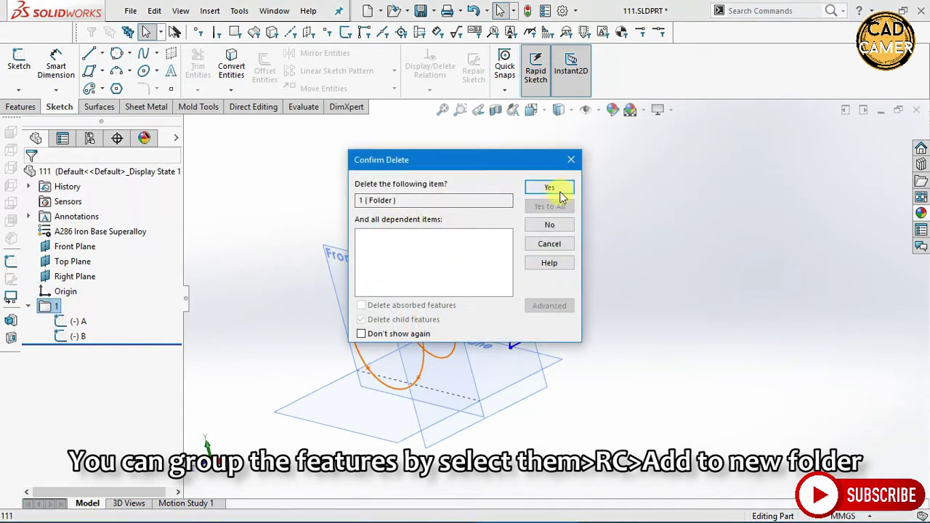
left_click(551, 189)
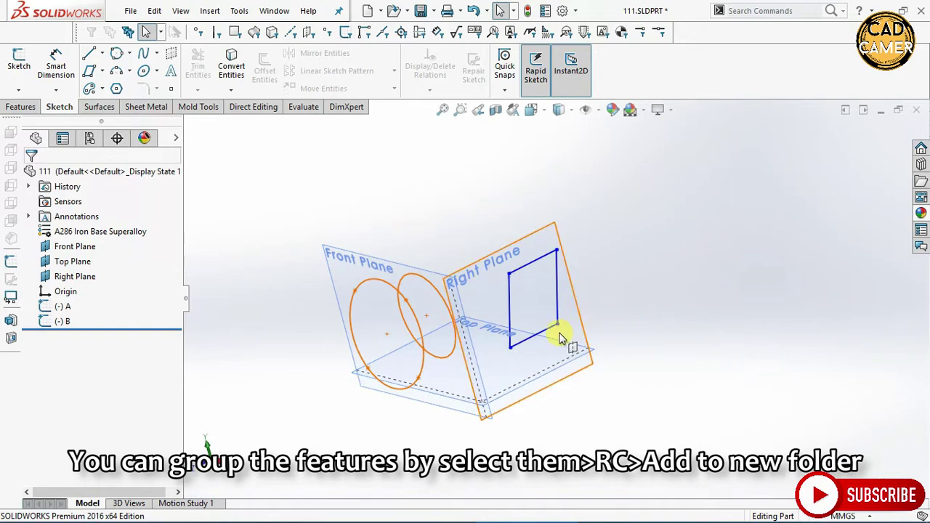
mouse_move(560, 332)
middle_mouse_down()
mouse_move(626, 319)
mouse_move(567, 305)
middle_mouse_up()
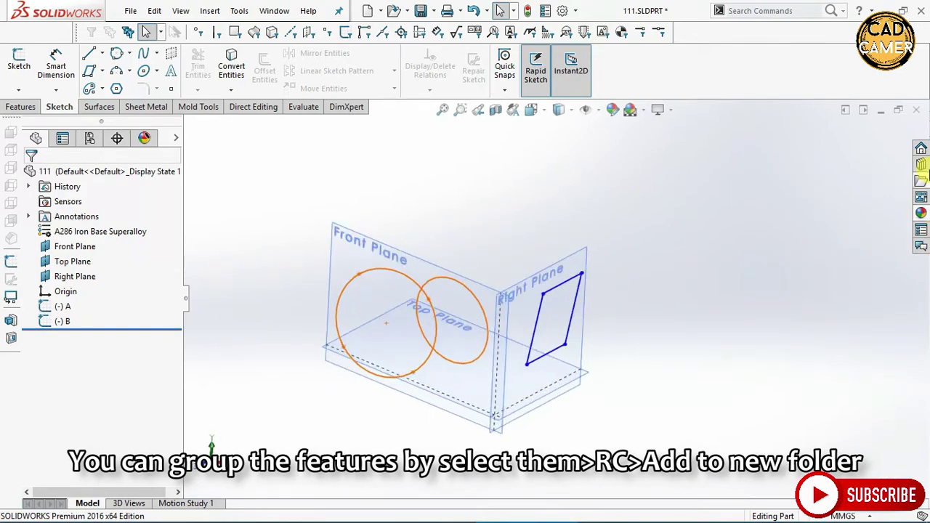